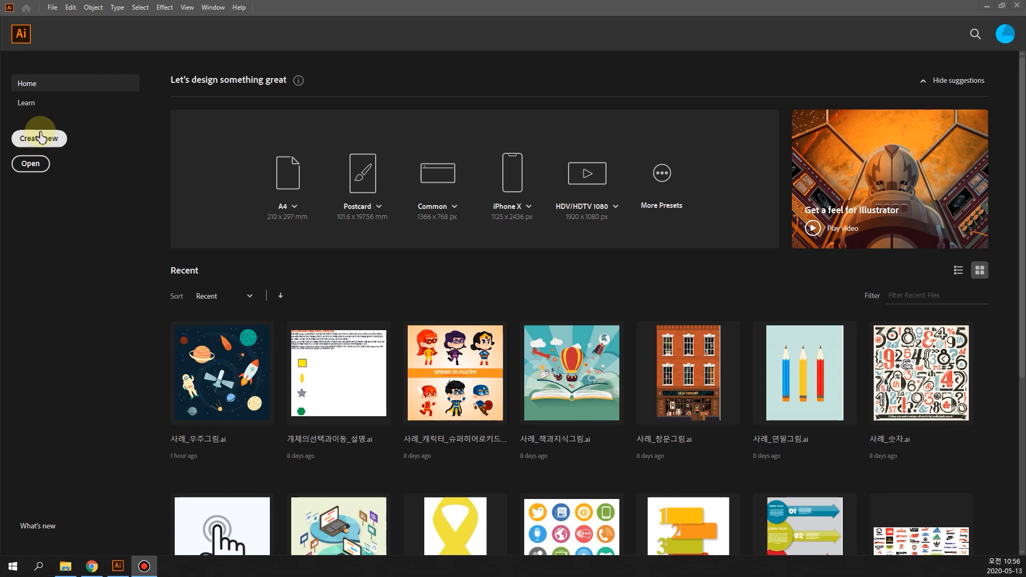
Create a new web document from the Web-Large preset at 1920 x 1080 px
{"action": "left_click", "coordinate": [48, 144]}
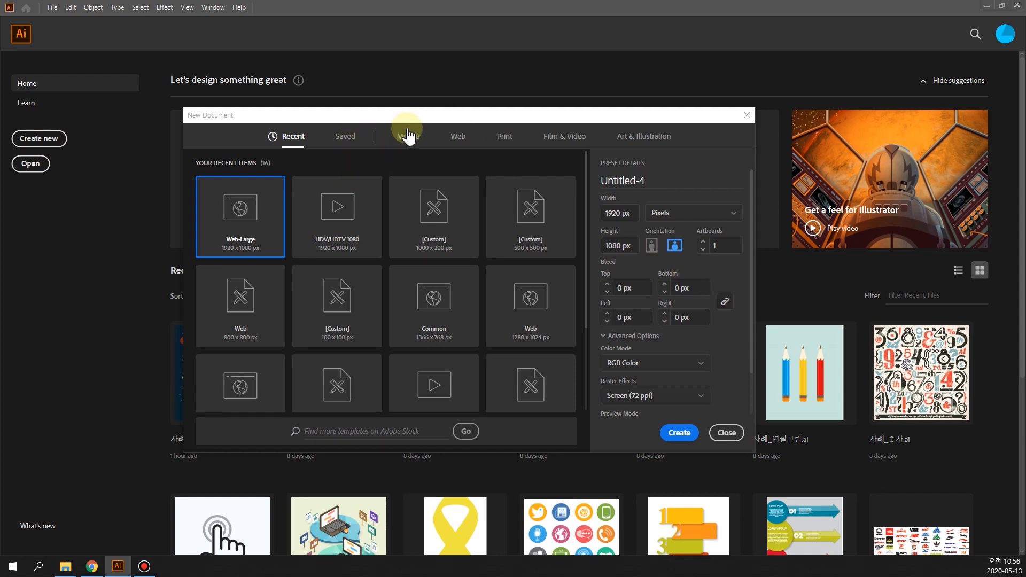
{"action": "left_click", "coordinate": [457, 140]}
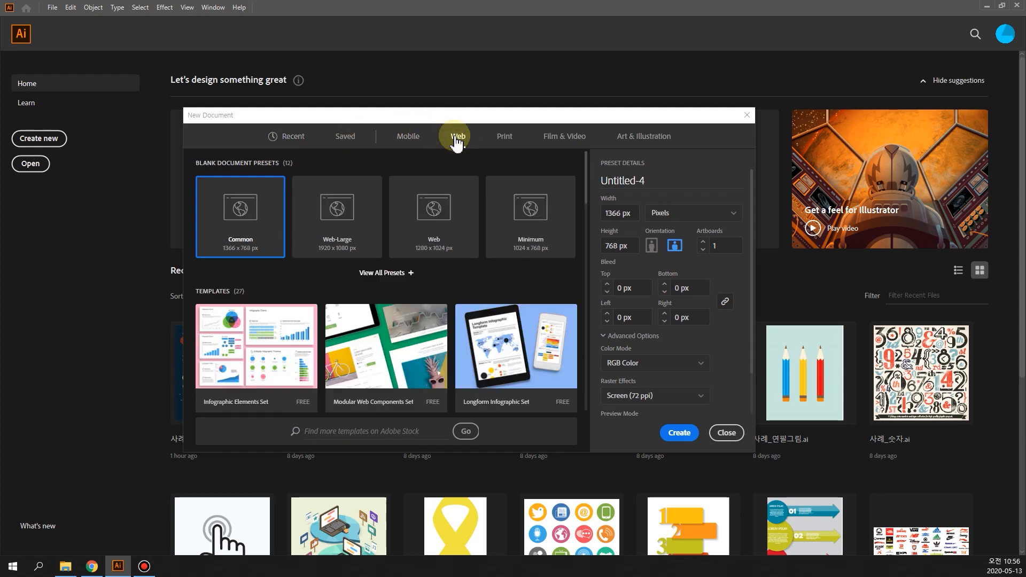
{"action": "left_click", "coordinate": [342, 221]}
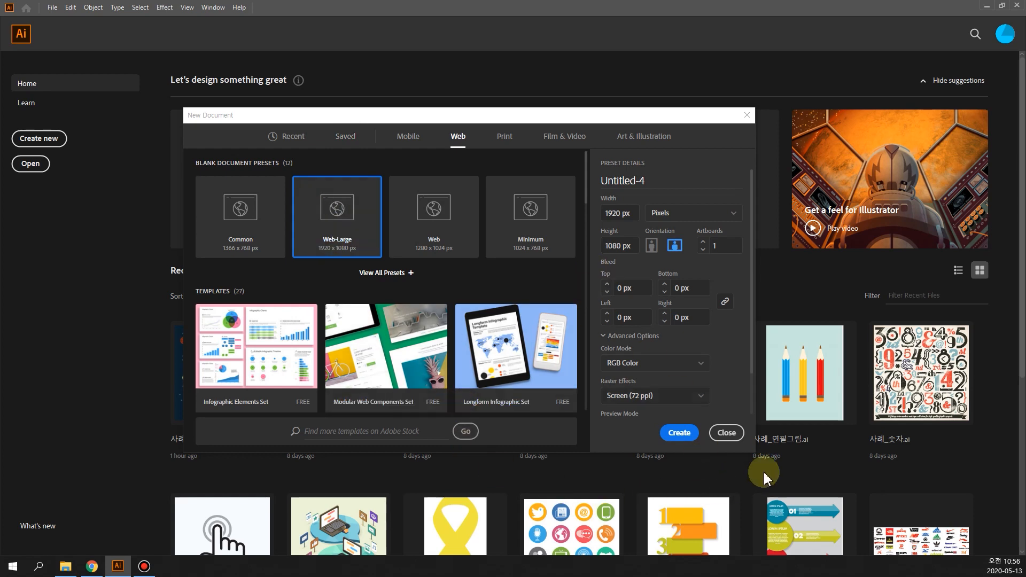
{"action": "left_click", "coordinate": [680, 433]}
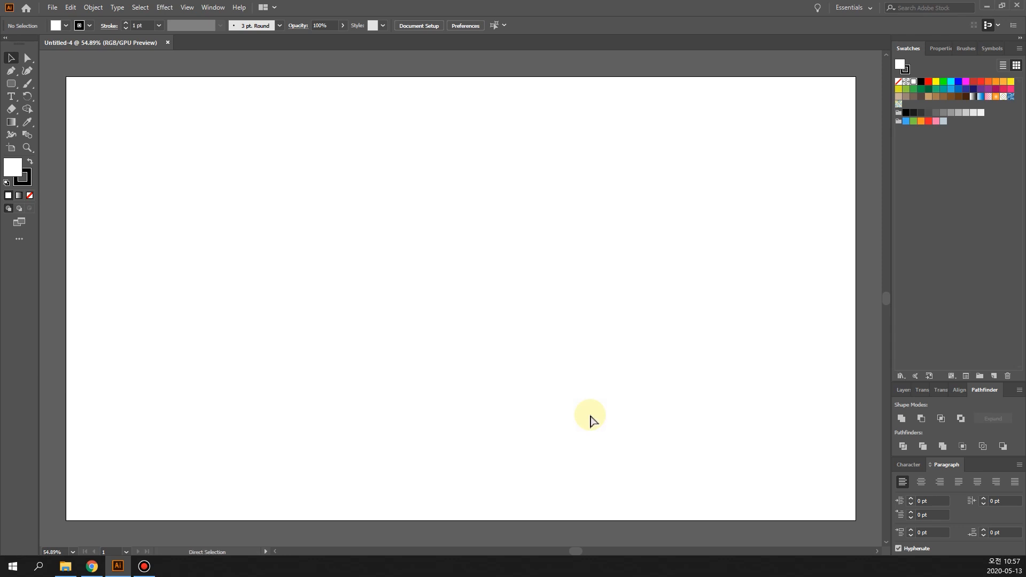
Display the character settings, and turn on the rulers and the grid
{"action": "key", "text": "ctrl+t"}
{"action": "left_click", "coordinate": [465, 6]}
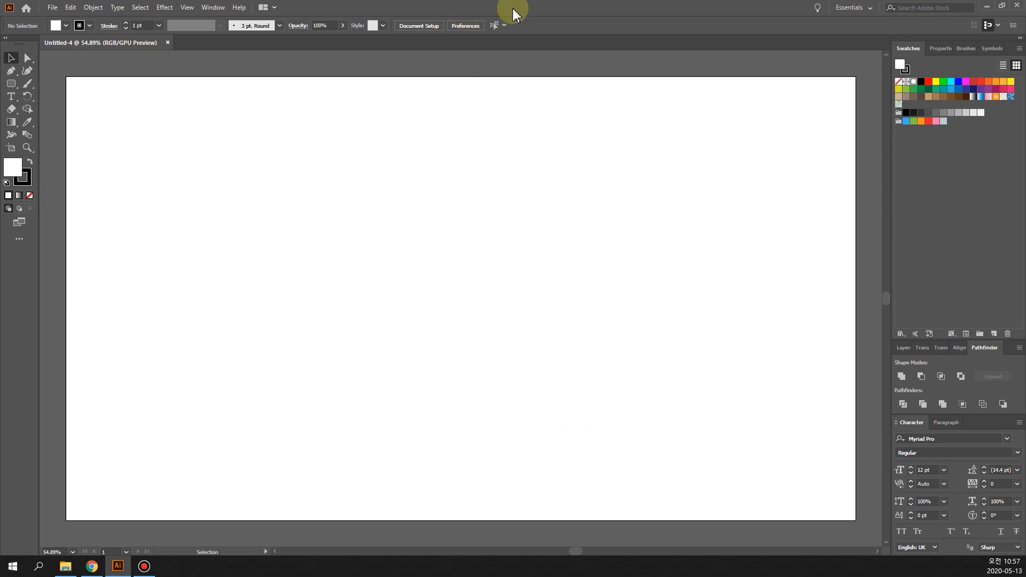
{"action": "key", "text": "ctrl+r"}
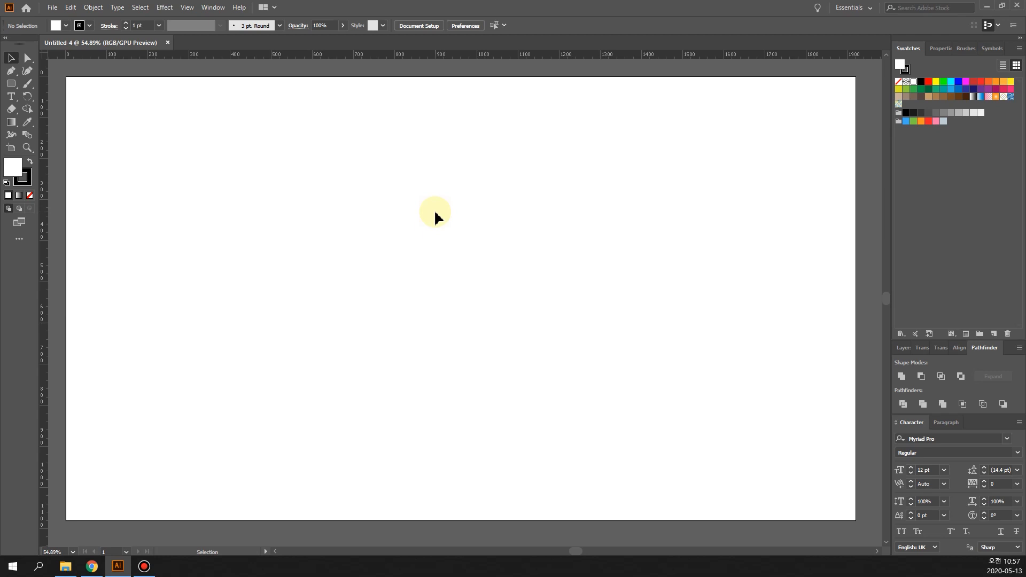
{"action": "key", "text": "ctrl+apostrophe"}
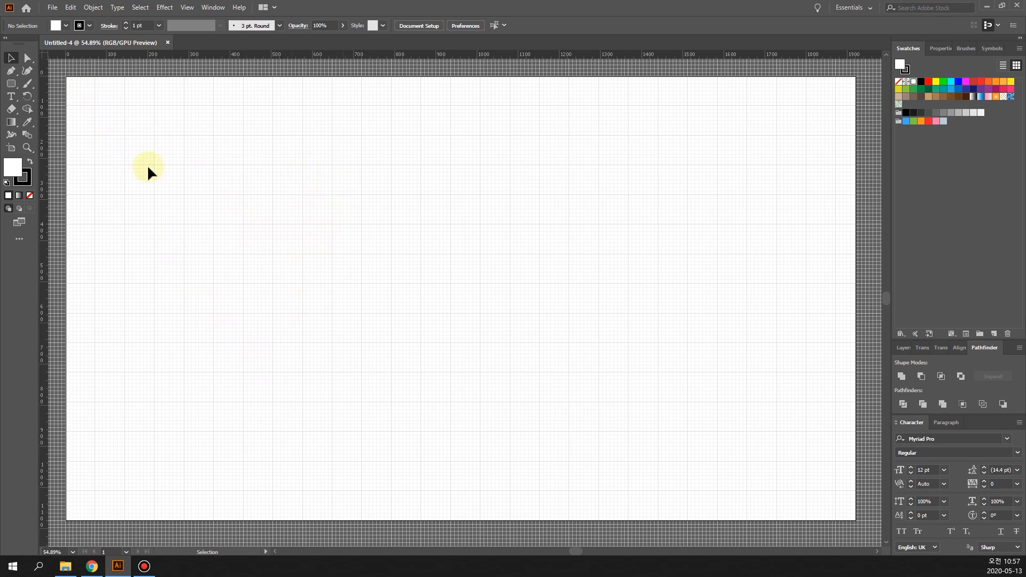
Draw a tall, narrow rectangle about 71 px wide and 649 px high, left of the artboard's centre
{"action": "left_click", "coordinate": [11, 84]}
{"action": "left_click", "coordinate": [10, 86]}
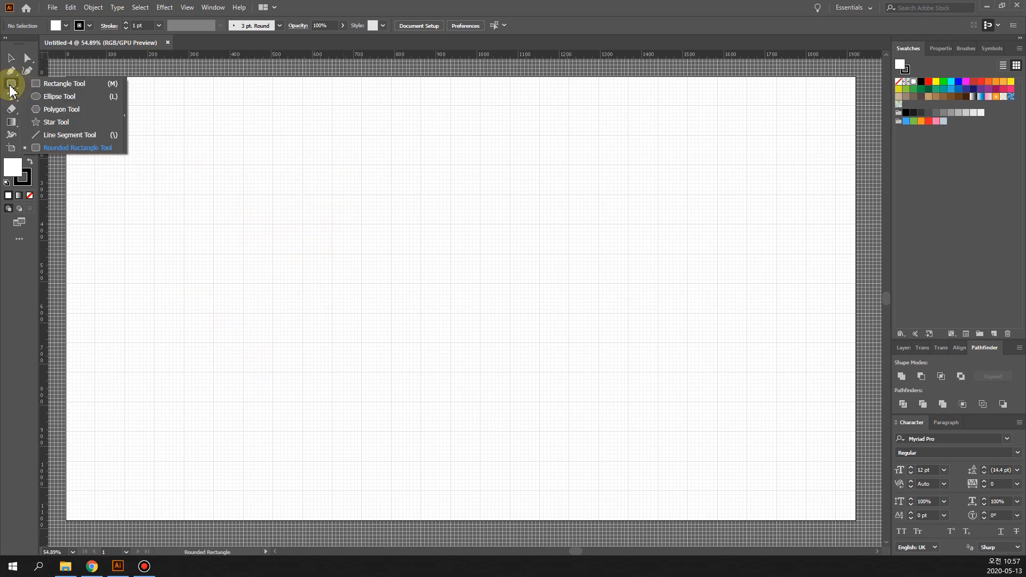
{"action": "left_click", "coordinate": [49, 85]}
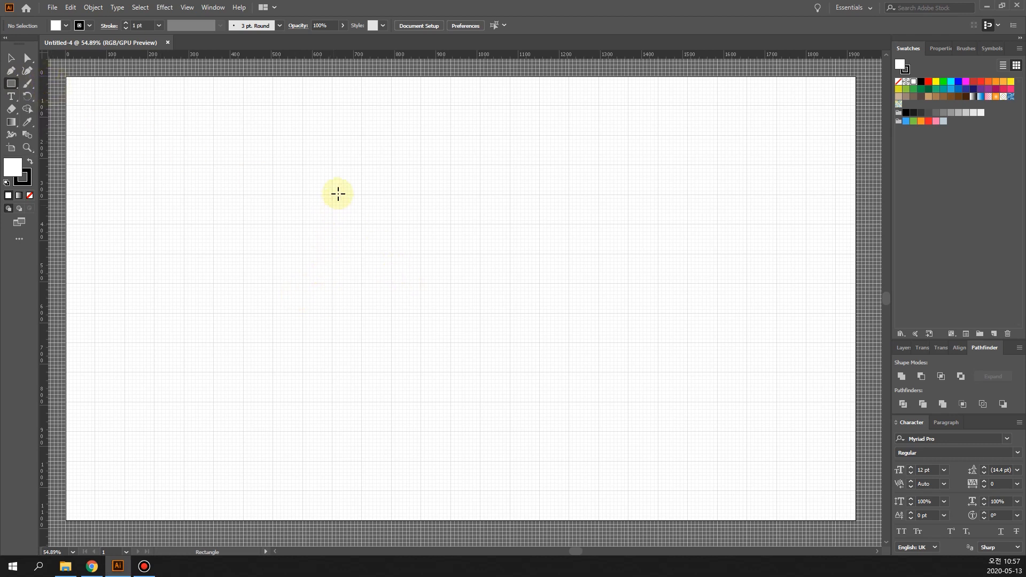
{"action": "left_click_drag", "start_coordinate": [332, 164], "coordinate": [363, 433]}
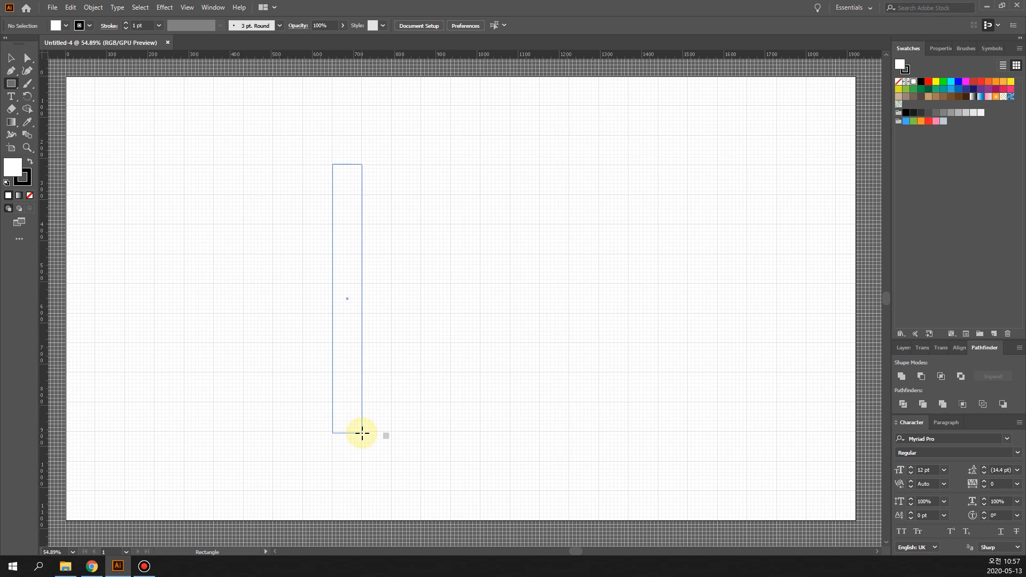
{"action": "left_click_drag", "start_coordinate": [362, 433], "coordinate": [362, 431]}
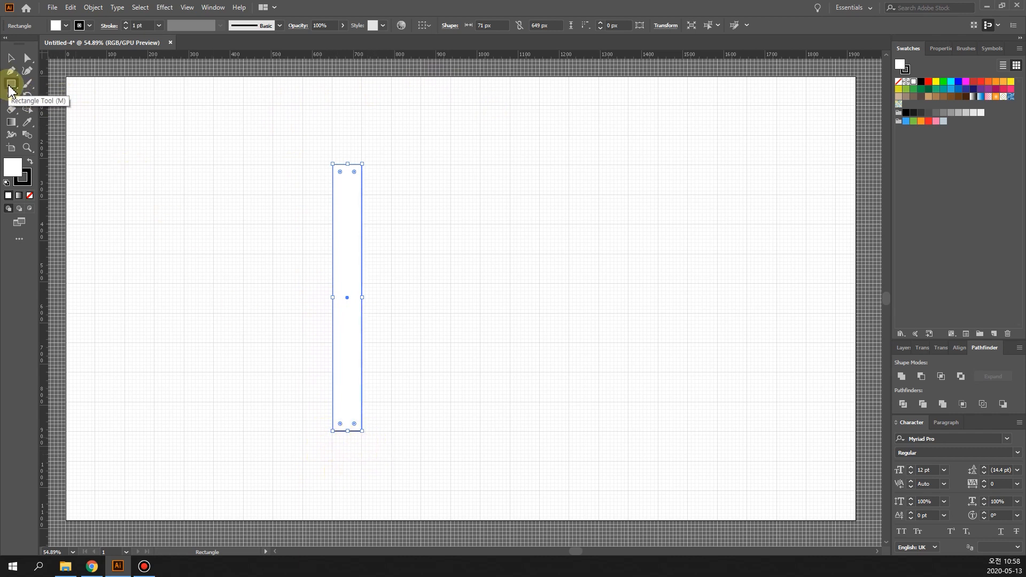
Draw a band rectangle about 71 x 34 px directly under the tall rectangle, matching its width
{"action": "left_click_drag", "start_coordinate": [15, 89], "coordinate": [41, 81]}
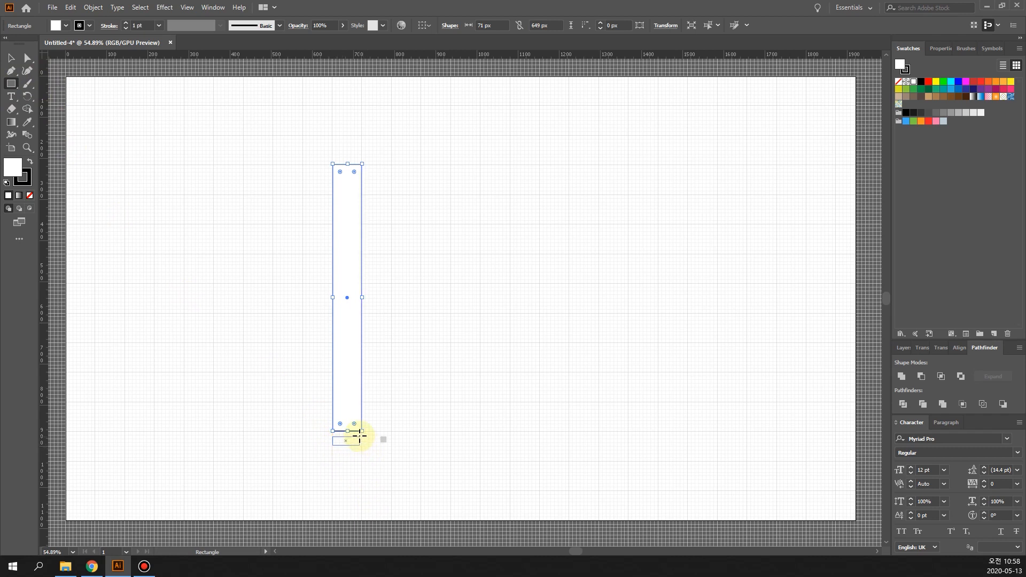
{"action": "left_click_drag", "start_coordinate": [363, 432], "coordinate": [361, 431]}
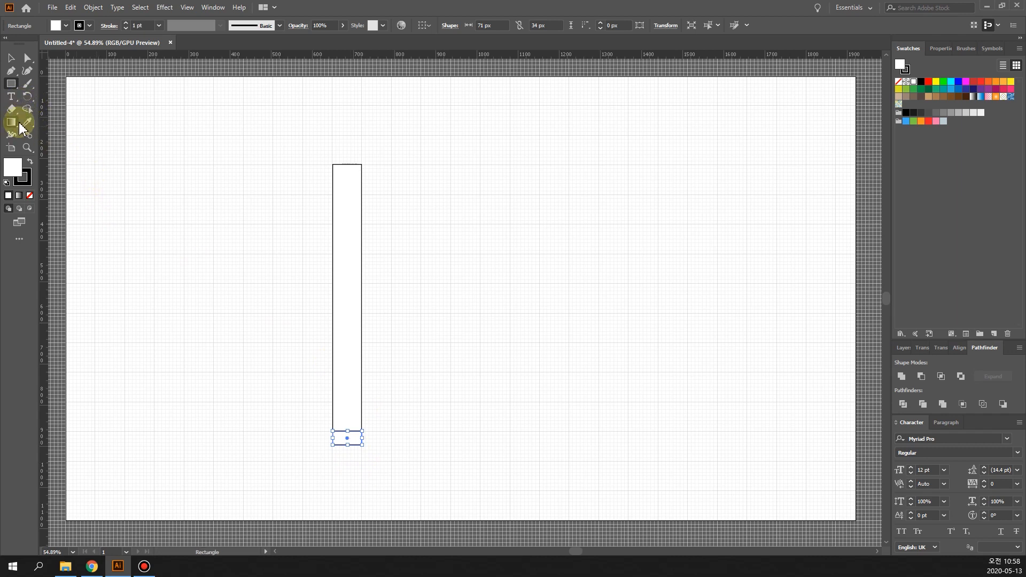
{"action": "key", "text": "ctrl"}
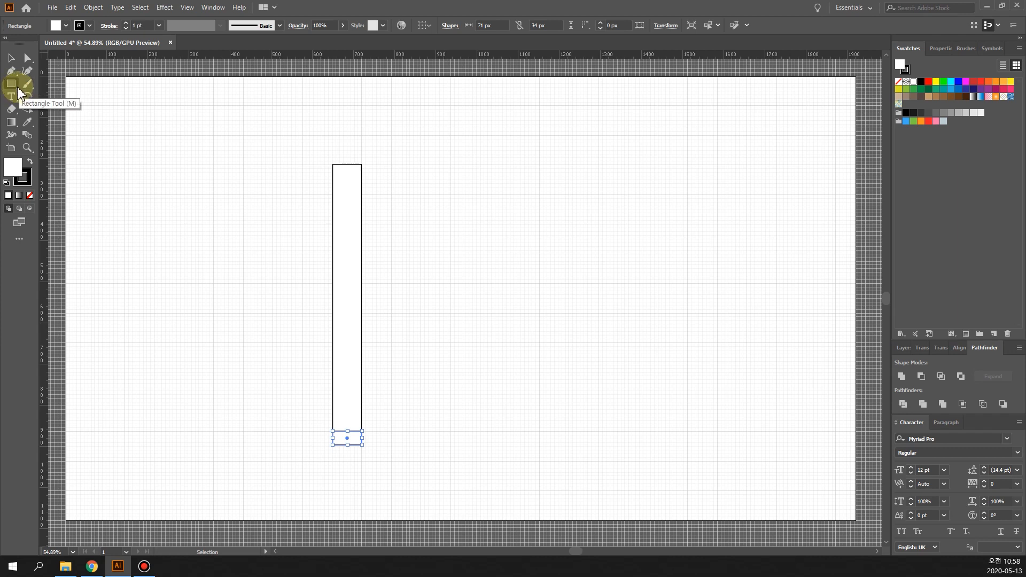
Draw a rounded rectangle about 65 px high with 12 px corners, overlapping the lower part of the band
{"action": "left_click_drag", "start_coordinate": [20, 90], "coordinate": [36, 103]}
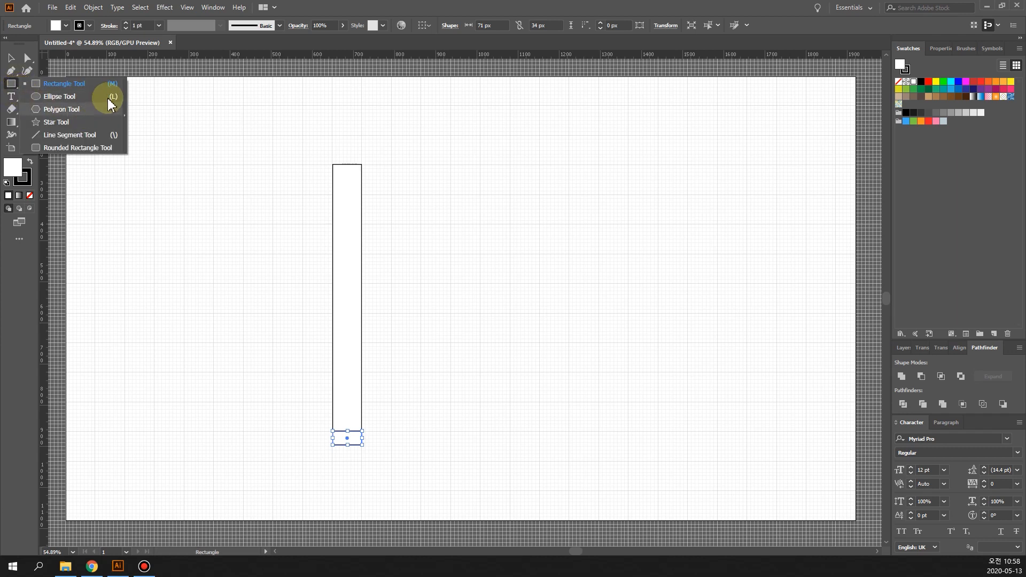
{"action": "left_click", "coordinate": [82, 149]}
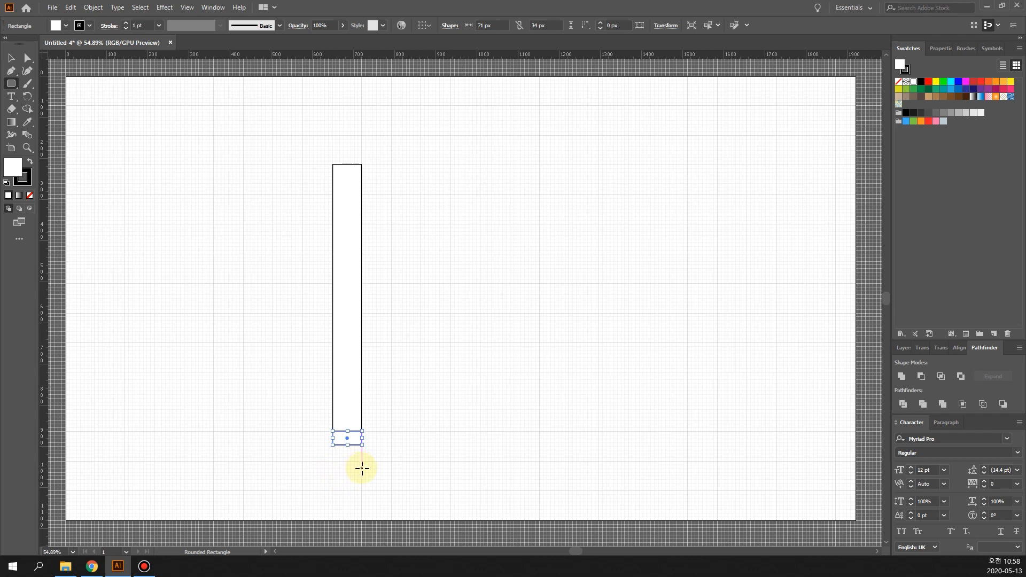
{"action": "left_click_drag", "start_coordinate": [361, 469], "coordinate": [332, 441]}
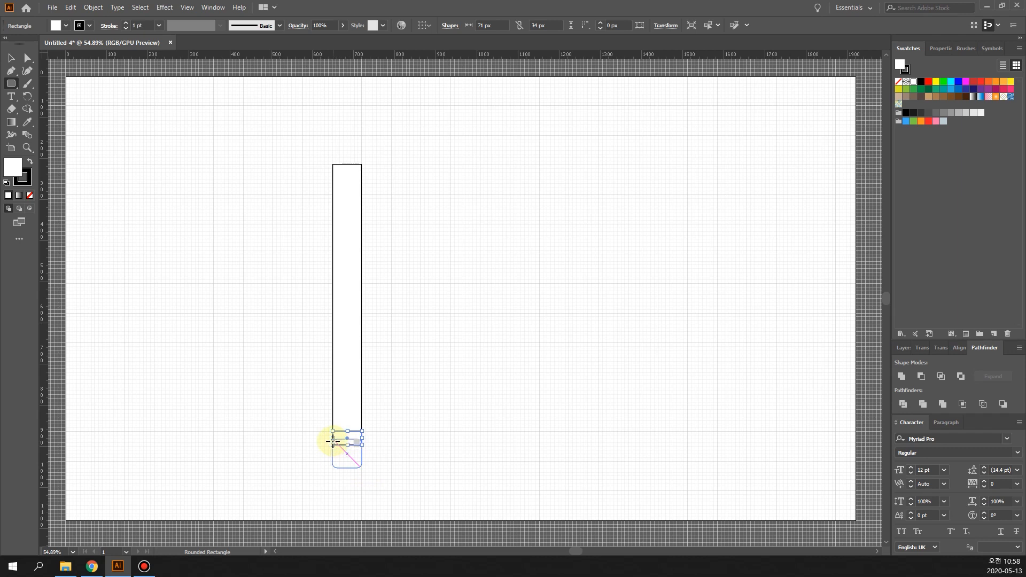
{"action": "mouse_move", "coordinate": [333, 442]}
{"action": "left_mouse_down"}
{"action": "mouse_move", "coordinate": [339, 450]}
{"action": "mouse_move", "coordinate": [332, 440]}
{"action": "left_mouse_up"}
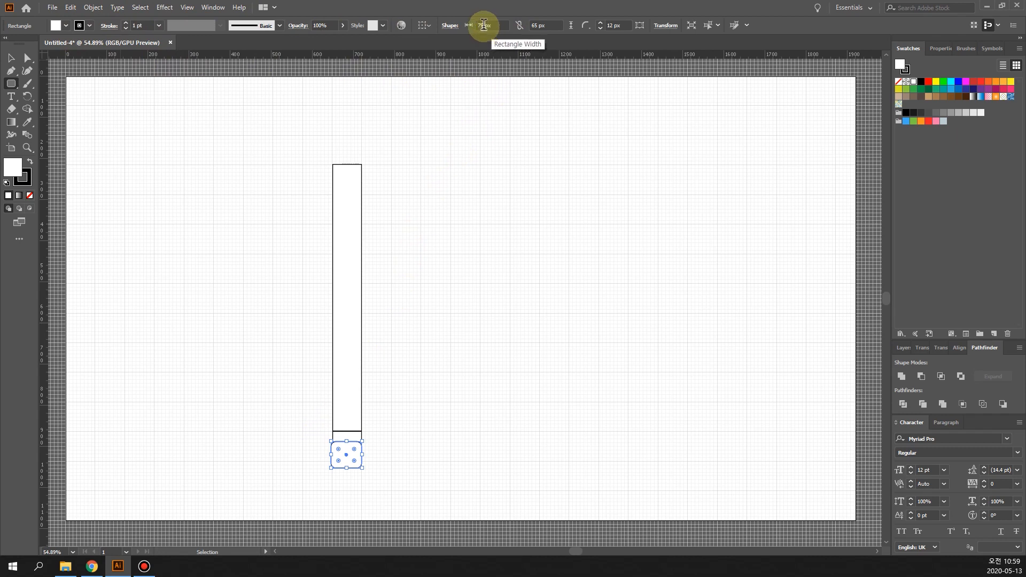
Set the rounded rectangle's width to 71 px and deselect it
{"action": "left_click", "coordinate": [467, 26]}
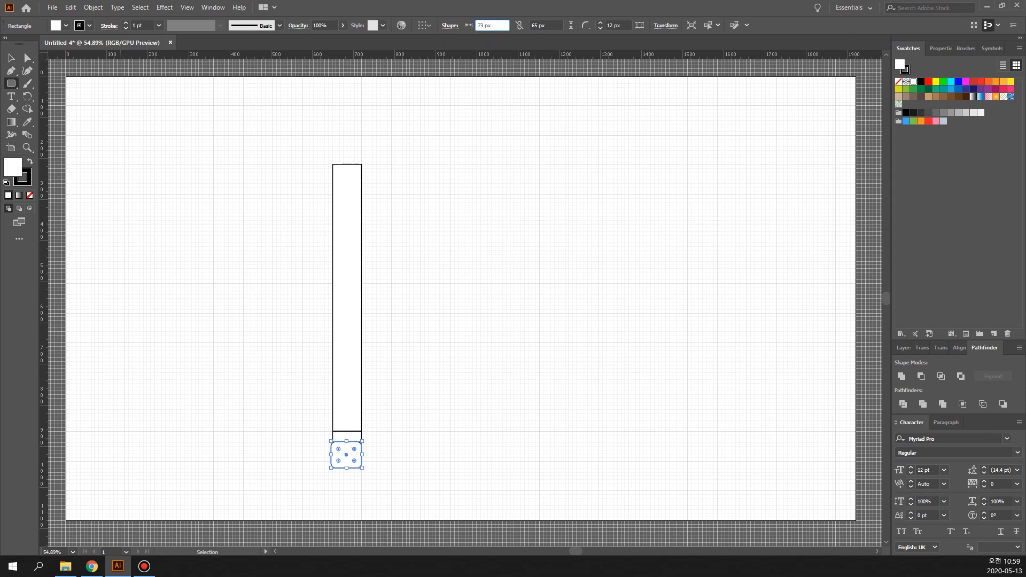
{"action": "left_click", "coordinate": [486, 37]}
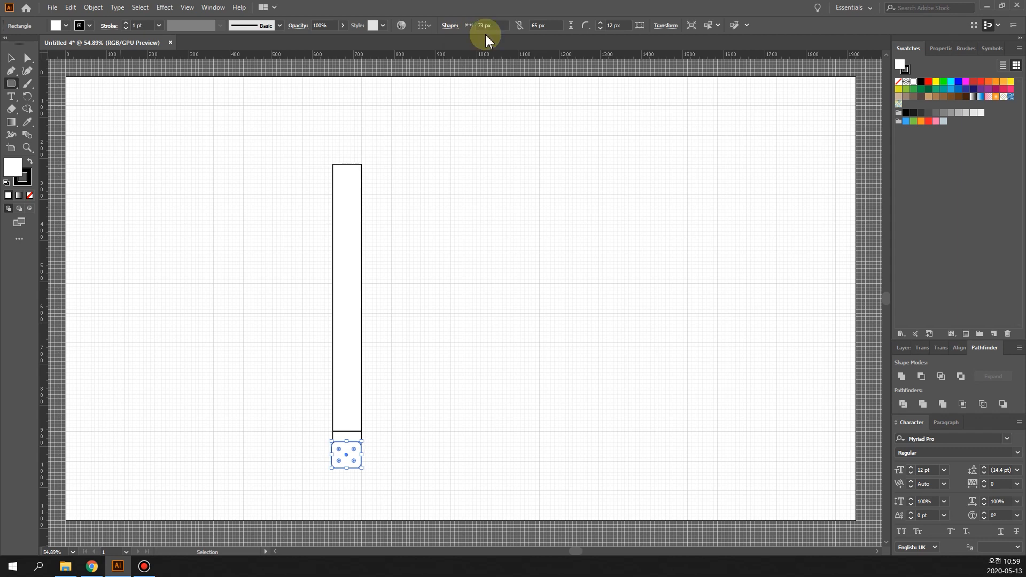
{"action": "left_click", "coordinate": [11, 57]}
{"action": "left_click", "coordinate": [468, 381]}
{"action": "left_click", "coordinate": [360, 464]}
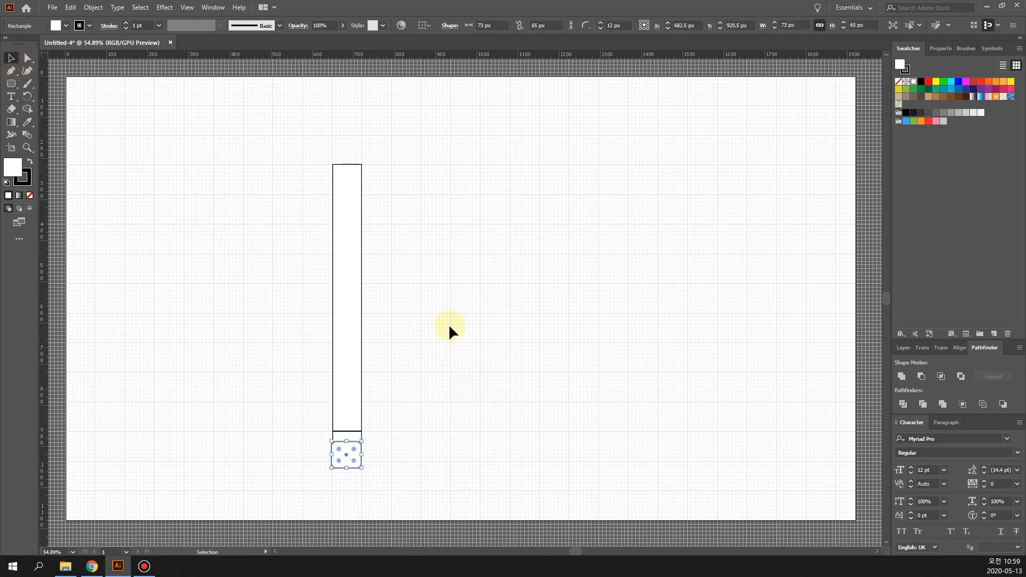
{"action": "double_click", "coordinate": [484, 25]}
{"action": "type", "text": "7"}
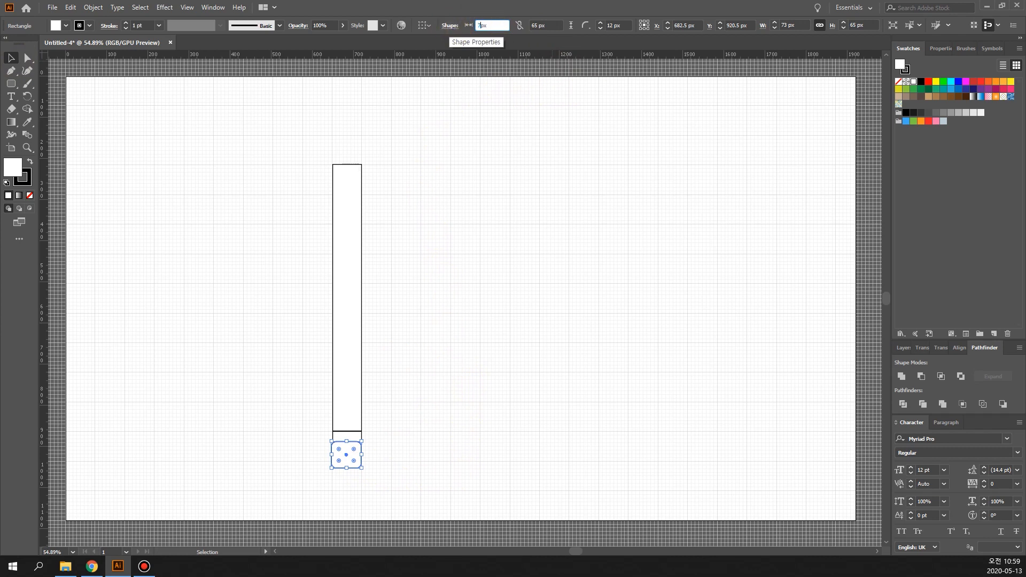
{"action": "type", "text": "1"}
{"action": "left_click", "coordinate": [453, 26]}
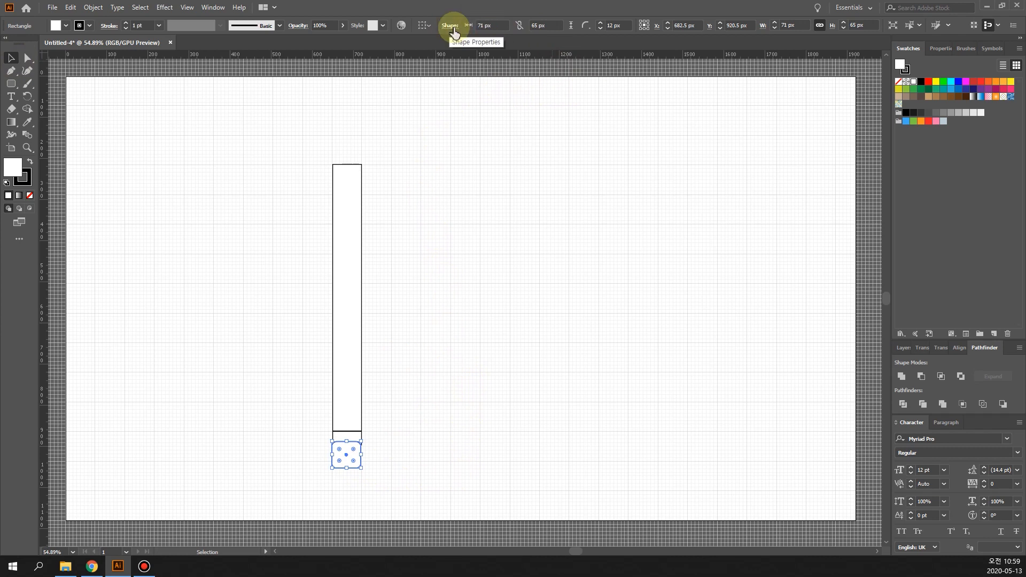
{"action": "left_click", "coordinate": [515, 470]}
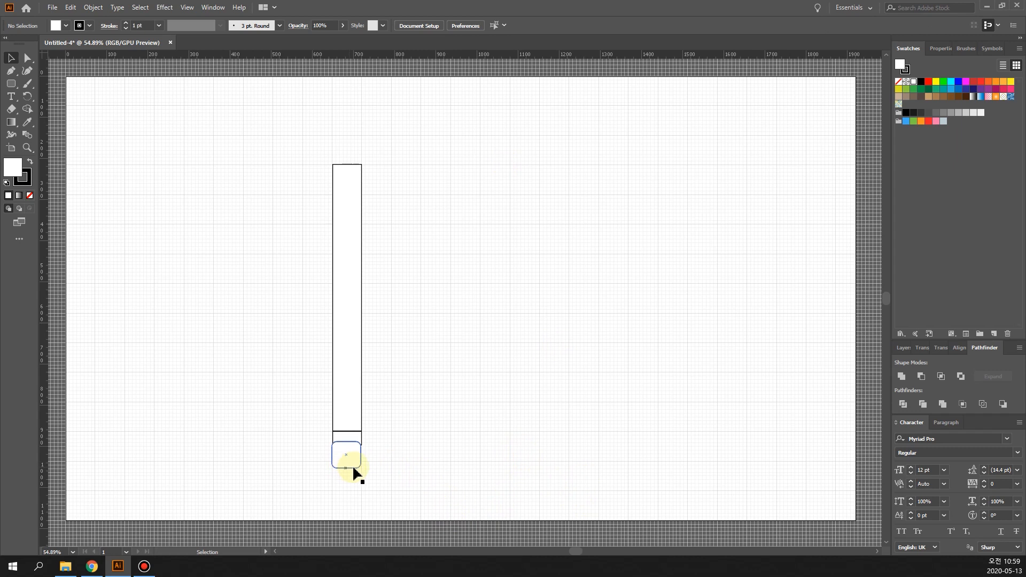
Move the rounded rectangle slightly up and right so its sides line up with the band above
{"action": "left_click_drag", "start_coordinate": [356, 465], "coordinate": [355, 462]}
{"action": "left_click", "coordinate": [401, 469]}
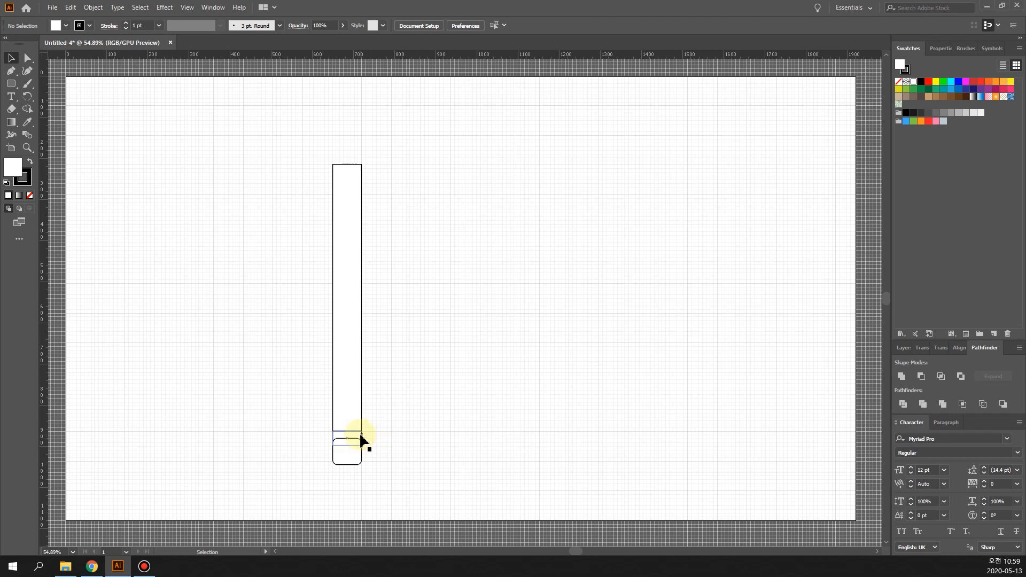
{"action": "left_click_drag", "start_coordinate": [362, 440], "coordinate": [359, 464]}
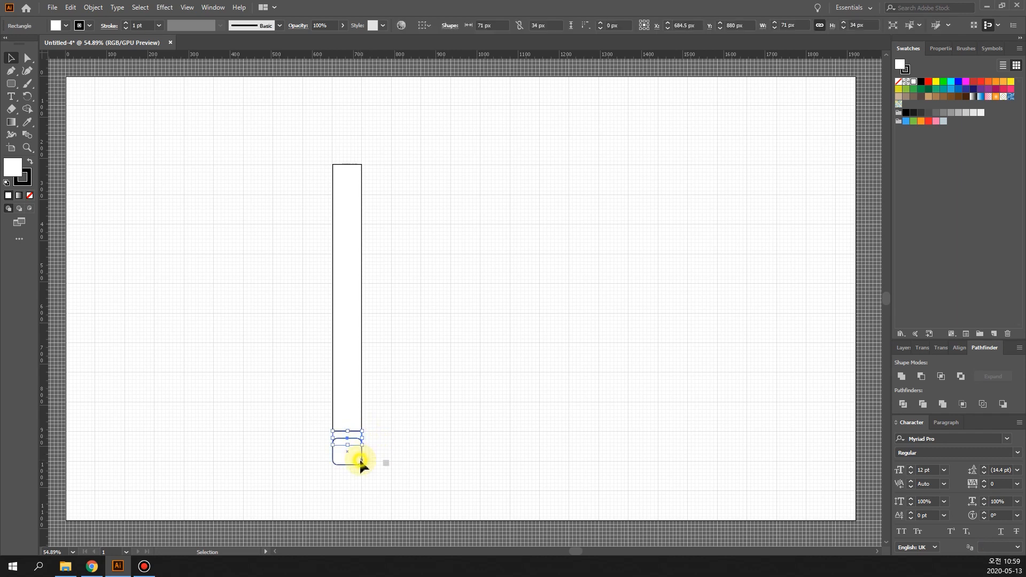
{"action": "left_click", "coordinate": [417, 468]}
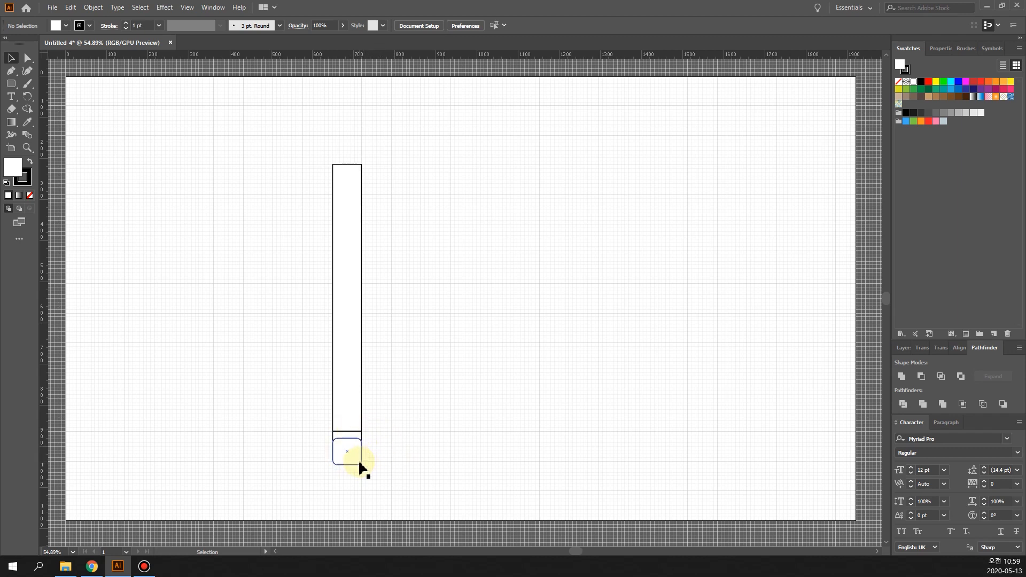
Send the rounded rectangle to the back, behind the band, and deselect it
{"action": "left_click", "coordinate": [360, 469]}
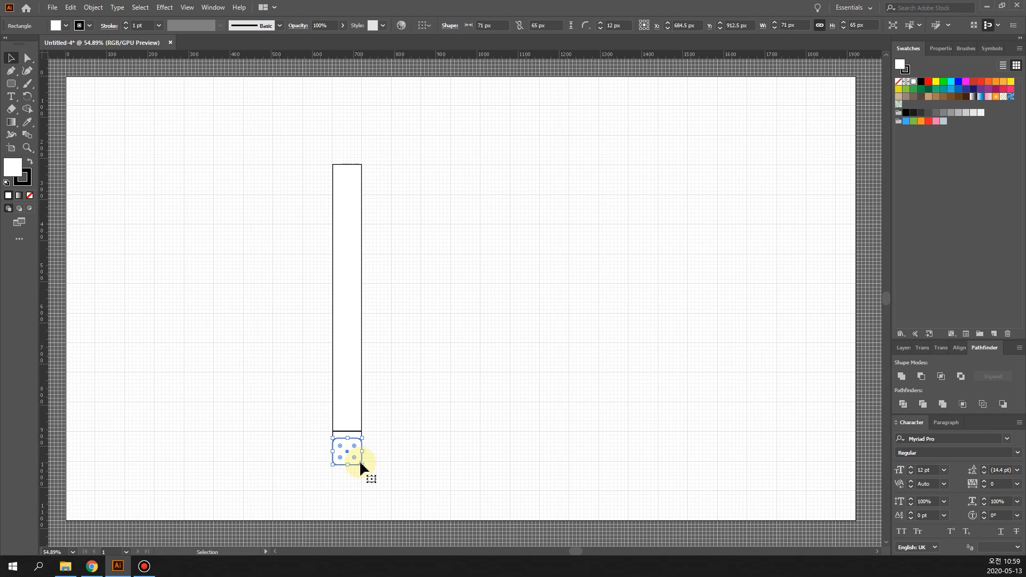
{"action": "right_click", "coordinate": [361, 464]}
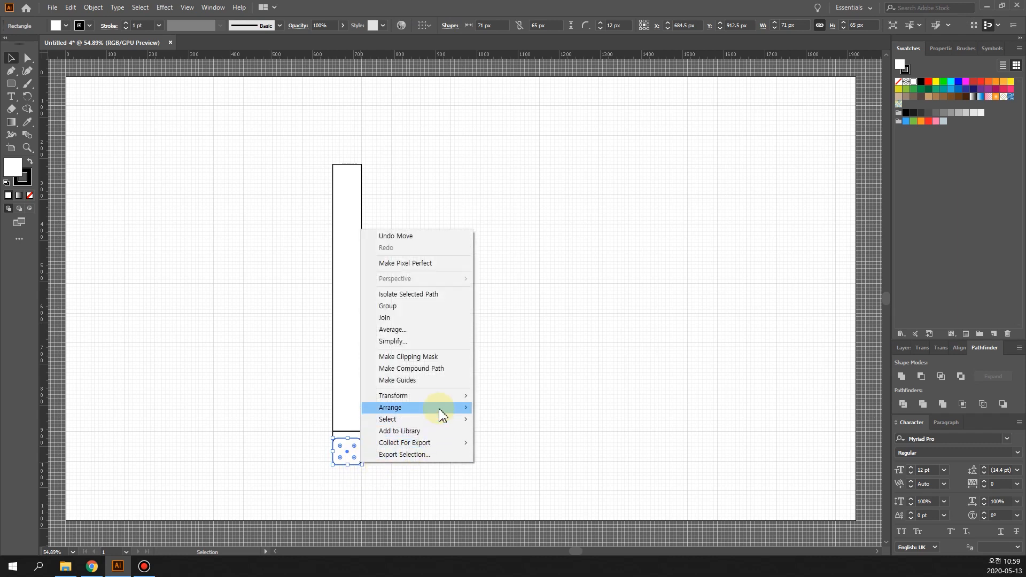
{"action": "mouse_move", "coordinate": [439, 415]}
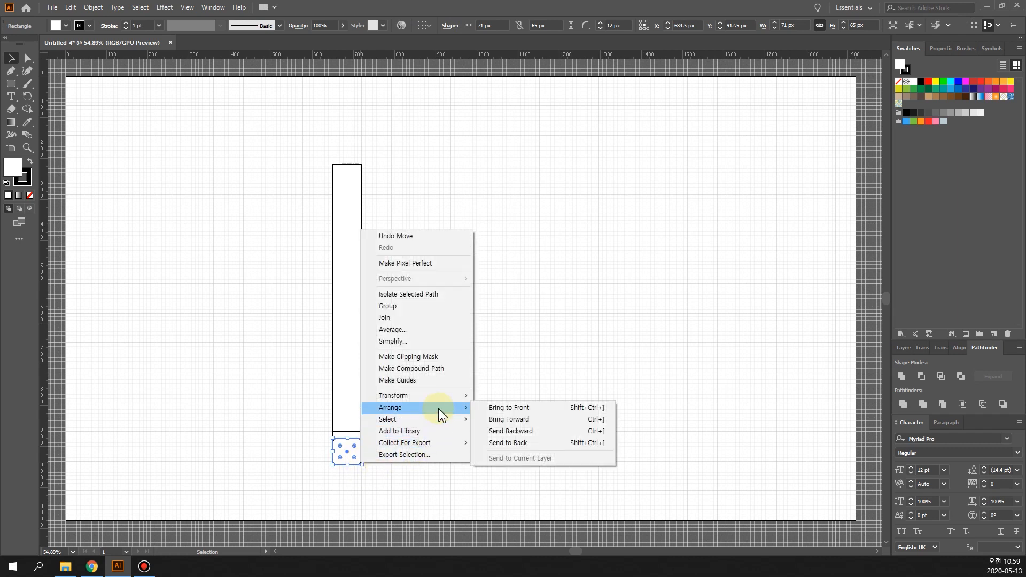
{"action": "left_click", "coordinate": [565, 448]}
{"action": "left_click", "coordinate": [485, 451]}
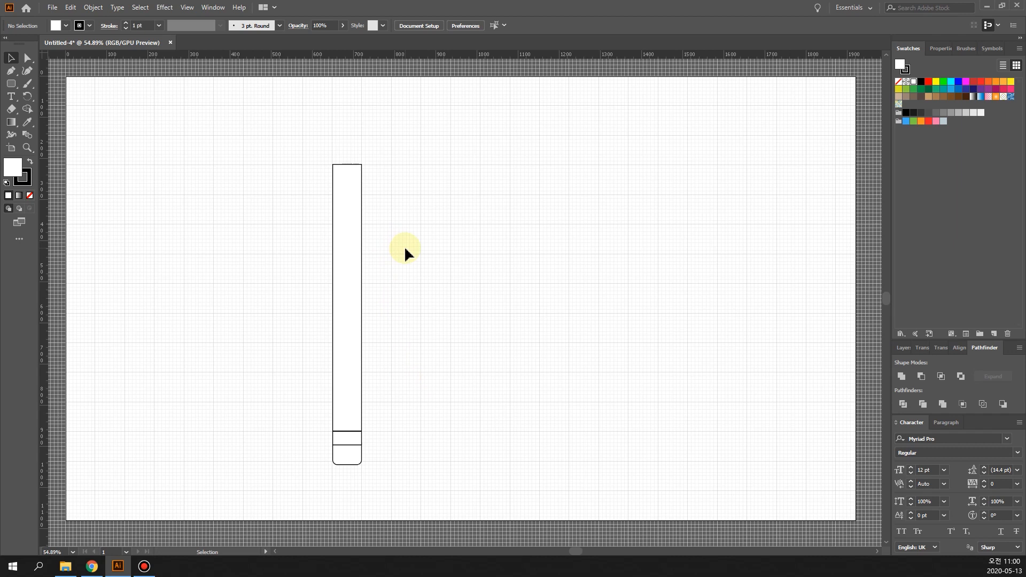
Add three evenly spaced anchor points along the top edge of the tall pencil body rectangle
{"action": "key", "text": "ctrl+plus"}
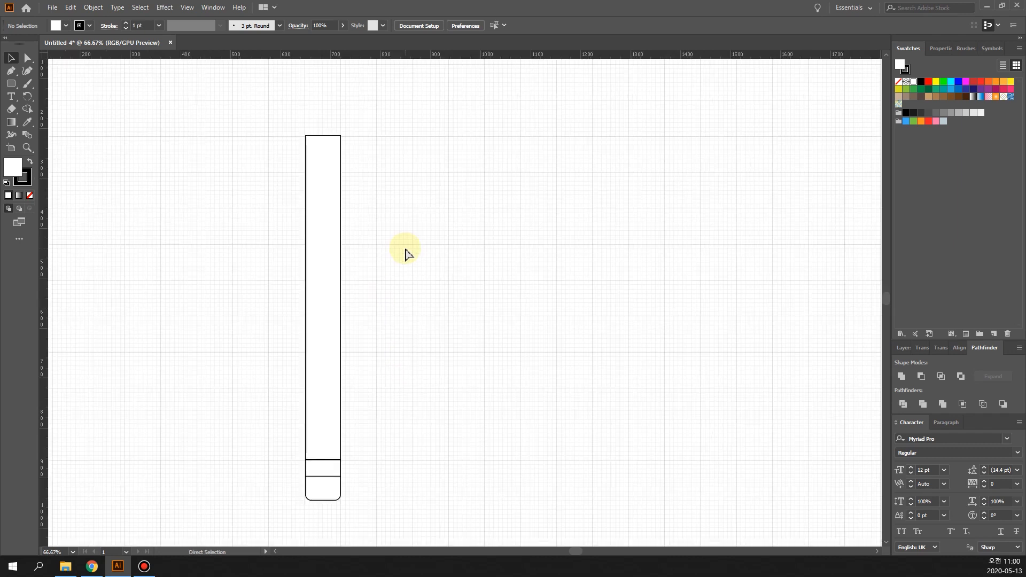
{"action": "key", "text": "ctrl+plus"}
{"action": "scroll", "coordinate": [403, 343], "scroll_direction": "up", "scroll_amount": 10}
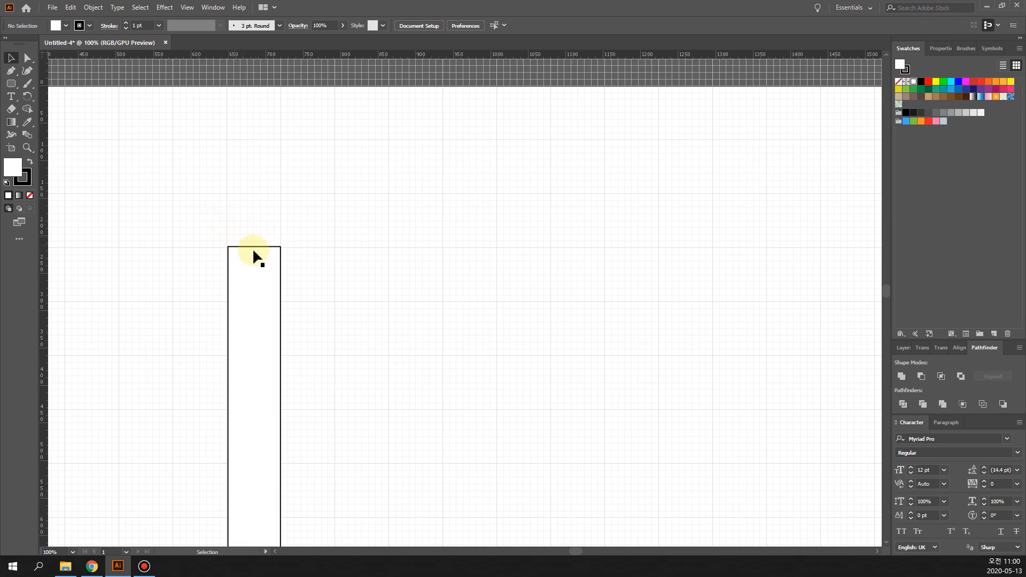
{"action": "scroll", "coordinate": [360, 448], "scroll_direction": "down", "scroll_amount": 2}
{"action": "scroll", "coordinate": [351, 424], "scroll_direction": "up", "scroll_amount": 3}
{"action": "scroll", "coordinate": [352, 423], "scroll_direction": "down", "scroll_amount": 10}
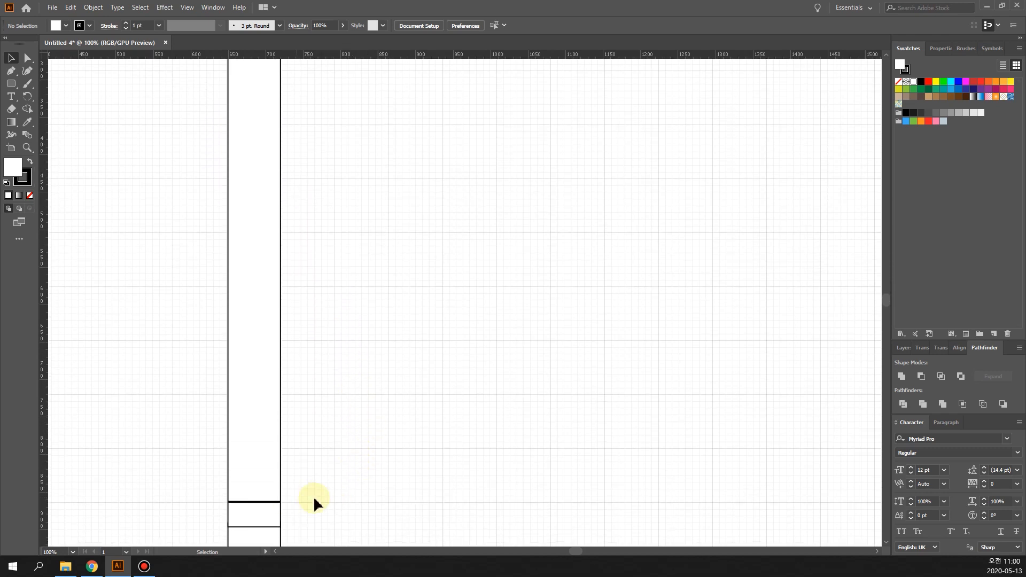
{"action": "scroll", "coordinate": [390, 331], "scroll_direction": "up", "scroll_amount": 10}
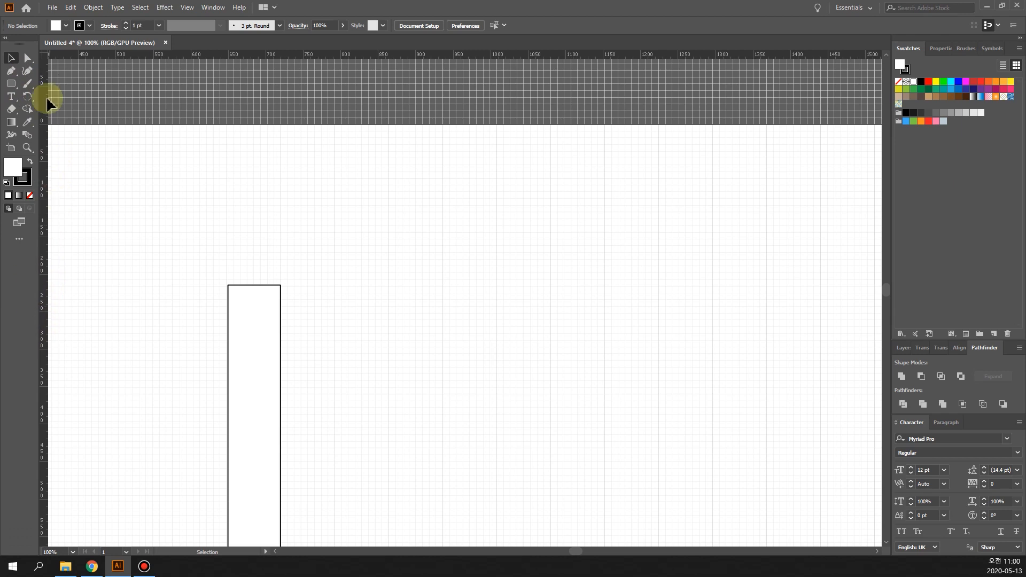
{"action": "left_click", "coordinate": [6, 38]}
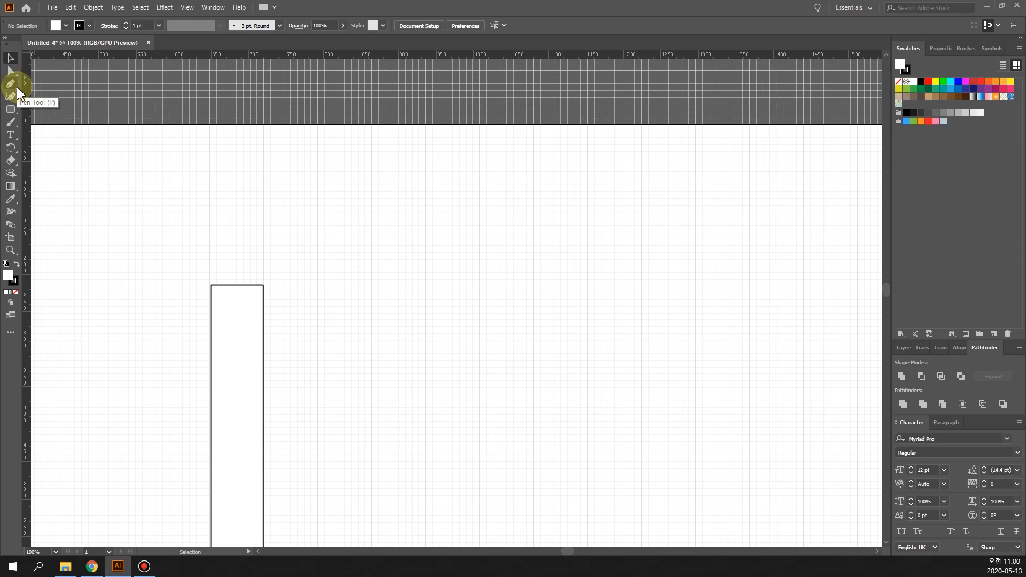
{"action": "left_click", "coordinate": [12, 84]}
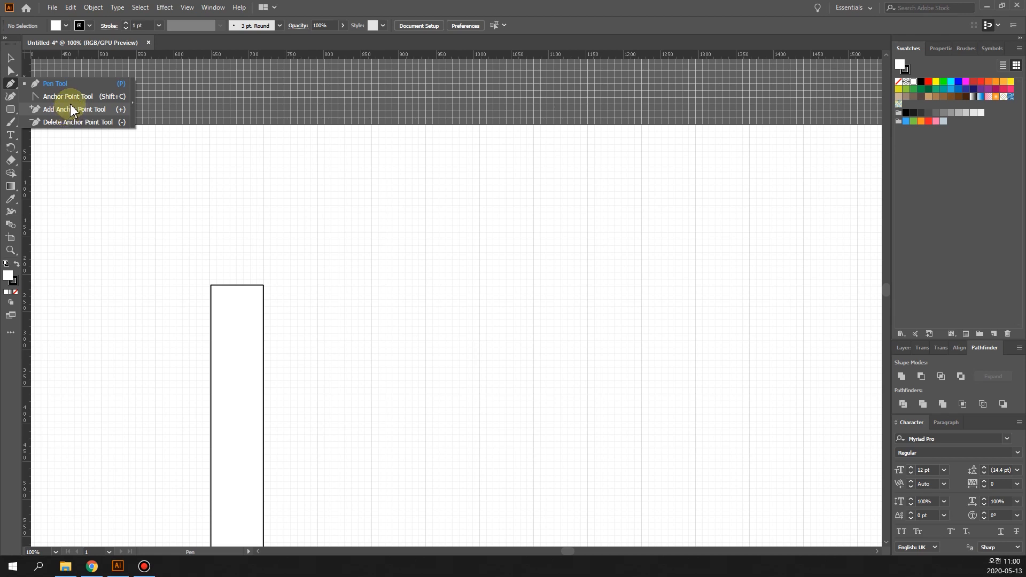
{"action": "left_click", "coordinate": [74, 109]}
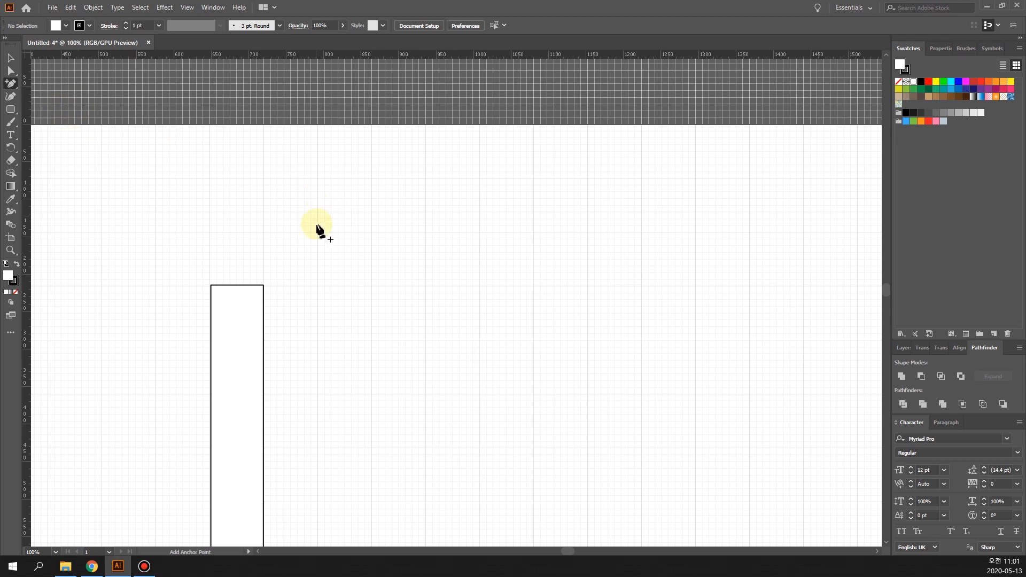
{"action": "left_click", "coordinate": [237, 286]}
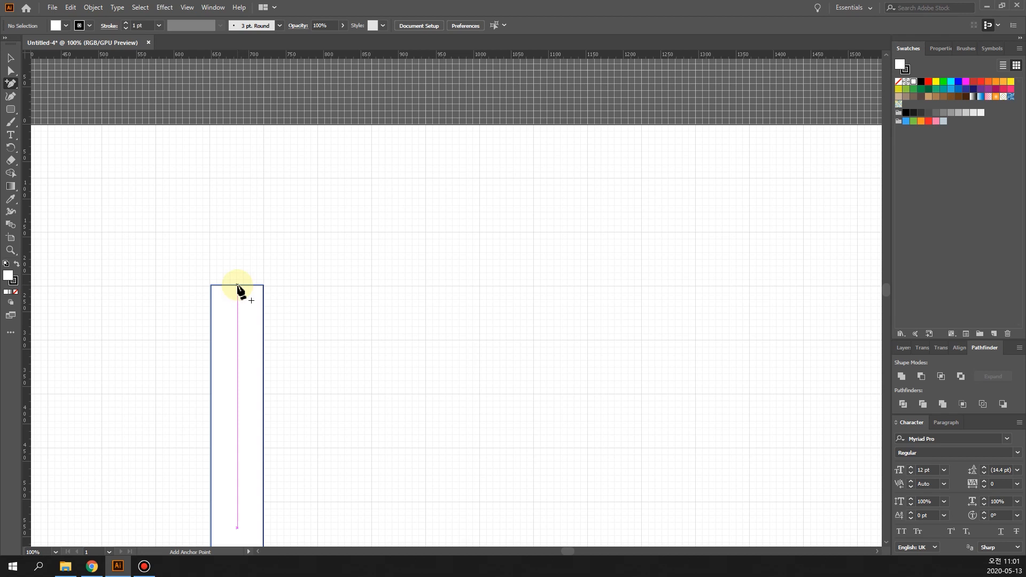
{"action": "left_click", "coordinate": [238, 286]}
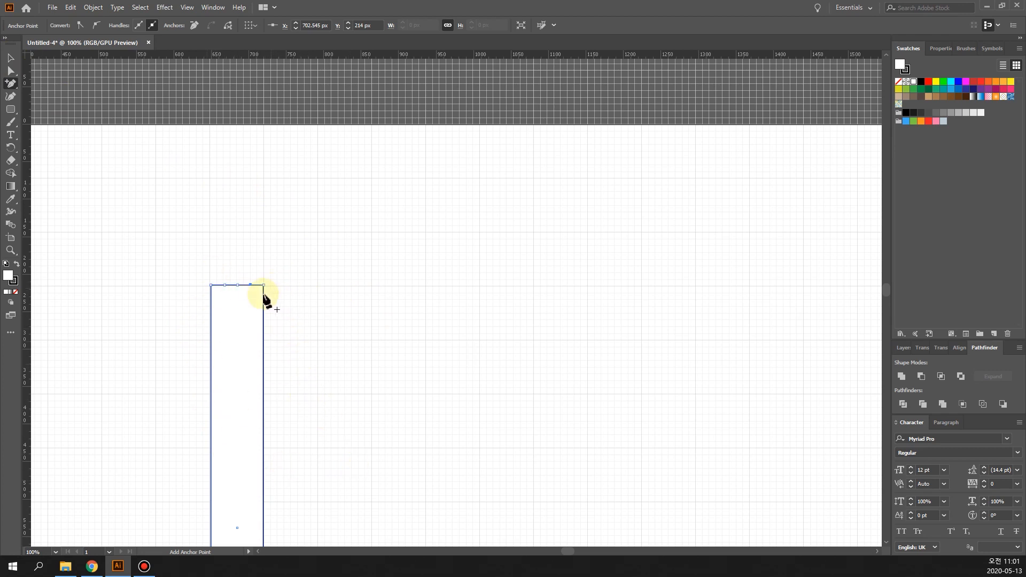
Raise the first and third added anchor points to Y 181 px, shaping the body's top edge into two zigzag peaks
{"action": "left_click", "coordinate": [11, 58]}
{"action": "left_click", "coordinate": [11, 72]}
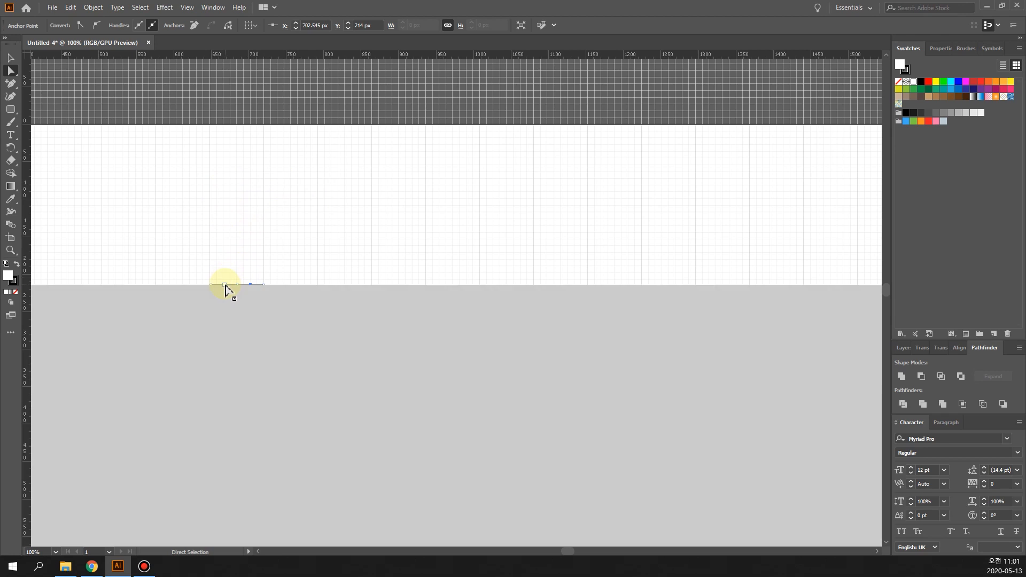
{"action": "left_click", "coordinate": [225, 288]}
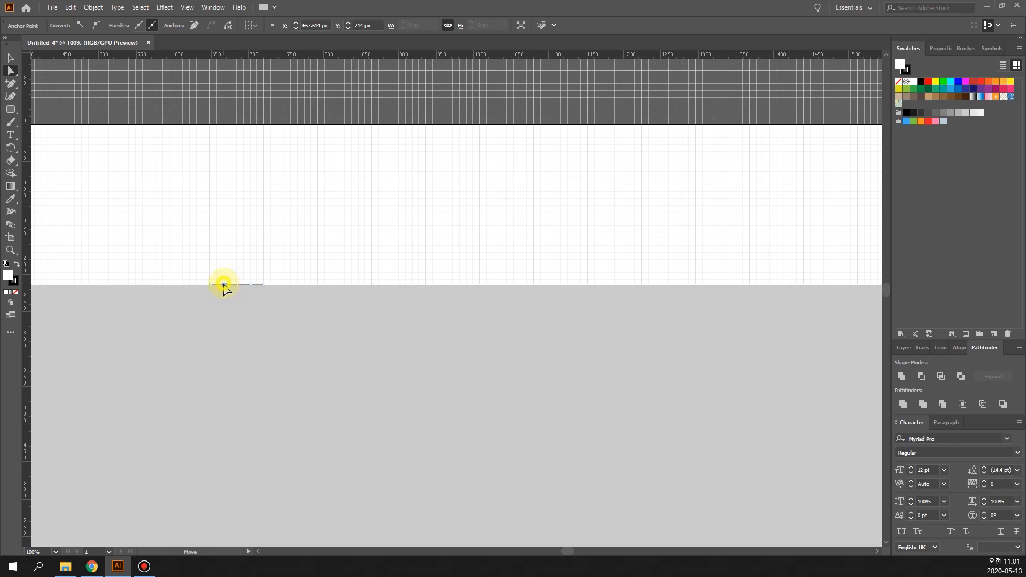
{"action": "left_click_drag", "start_coordinate": [225, 288], "coordinate": [224, 261]}
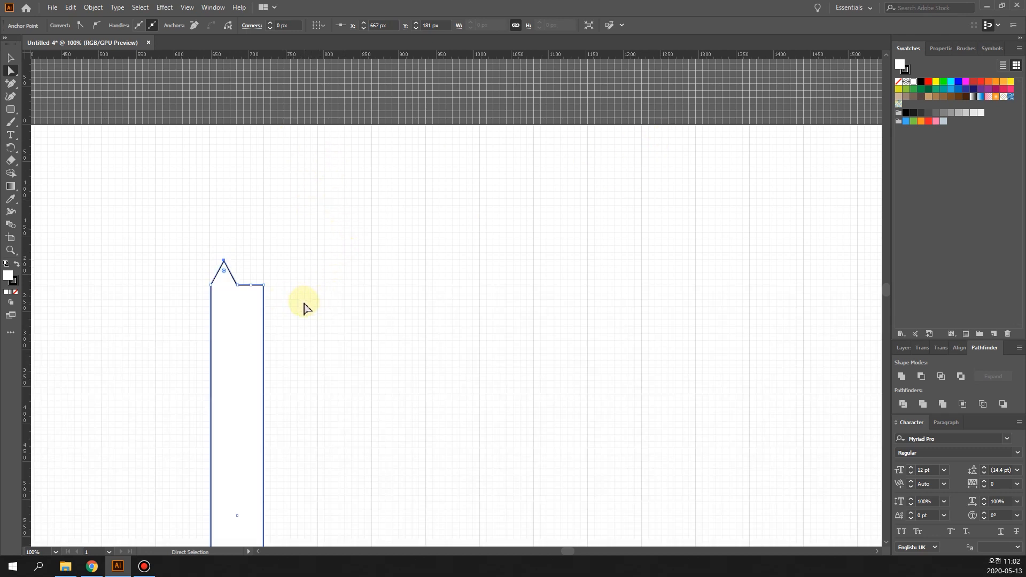
{"action": "left_click_drag", "start_coordinate": [264, 287], "coordinate": [252, 260]}
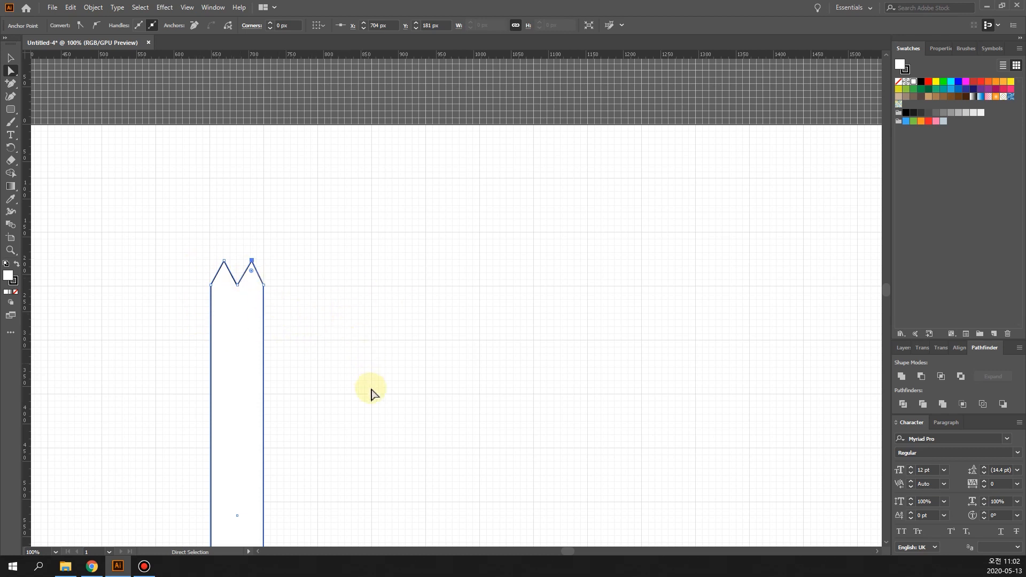
Draw a closed triangle with the Pen tool on top of the pencil body, about 71 px wide and 133 px high, with a centred apex
{"action": "scroll", "coordinate": [411, 436], "scroll_direction": "down", "scroll_amount": 2}
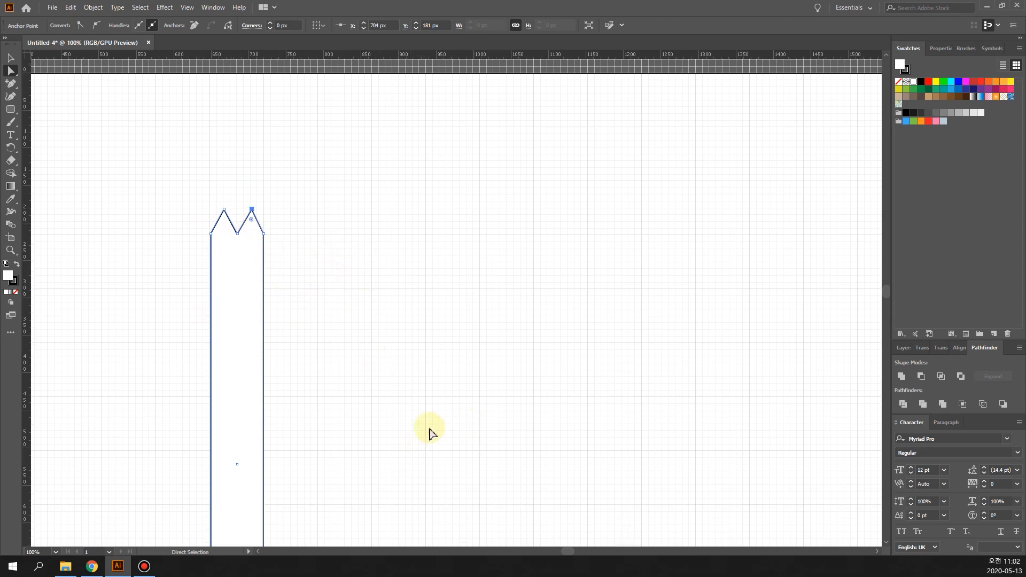
{"action": "scroll", "coordinate": [430, 423], "scroll_direction": "up", "scroll_amount": 3}
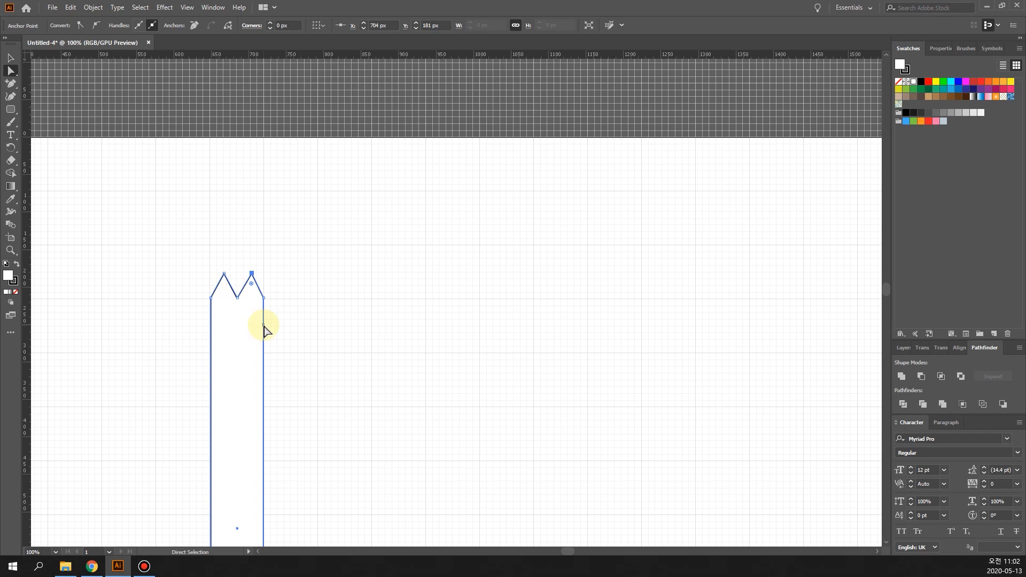
{"action": "key", "text": "v"}
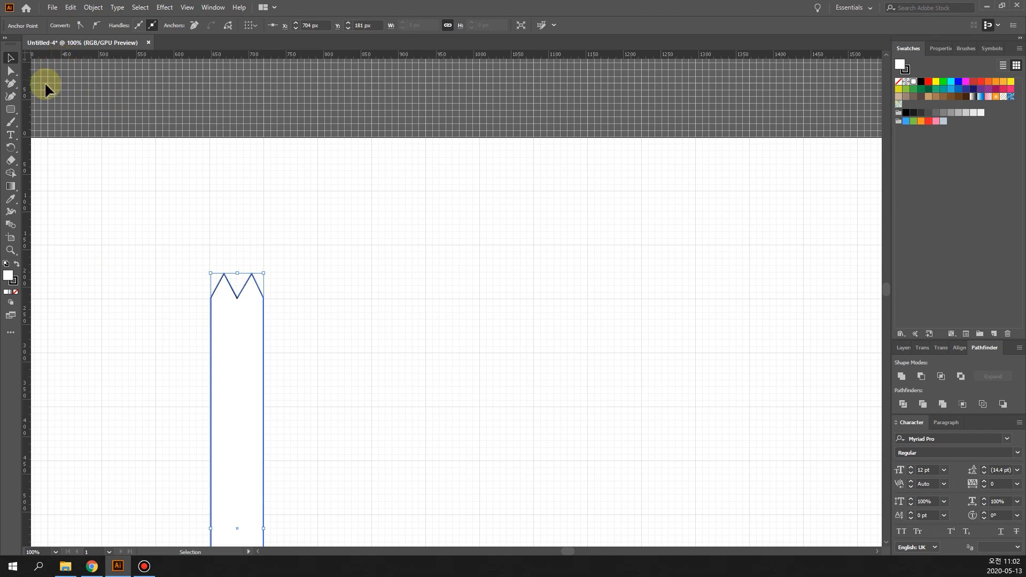
{"action": "left_click", "coordinate": [11, 84]}
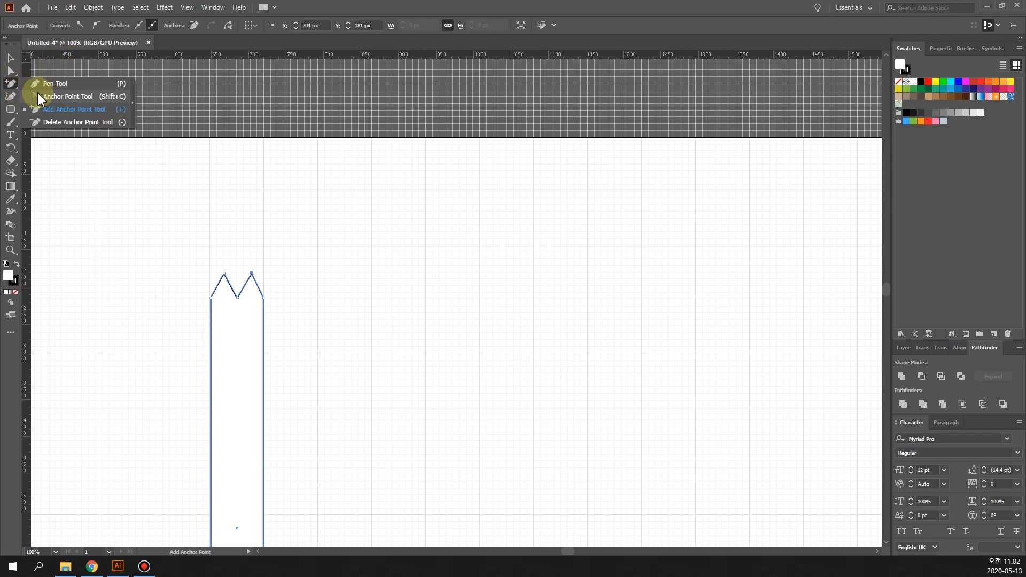
{"action": "left_click", "coordinate": [43, 84]}
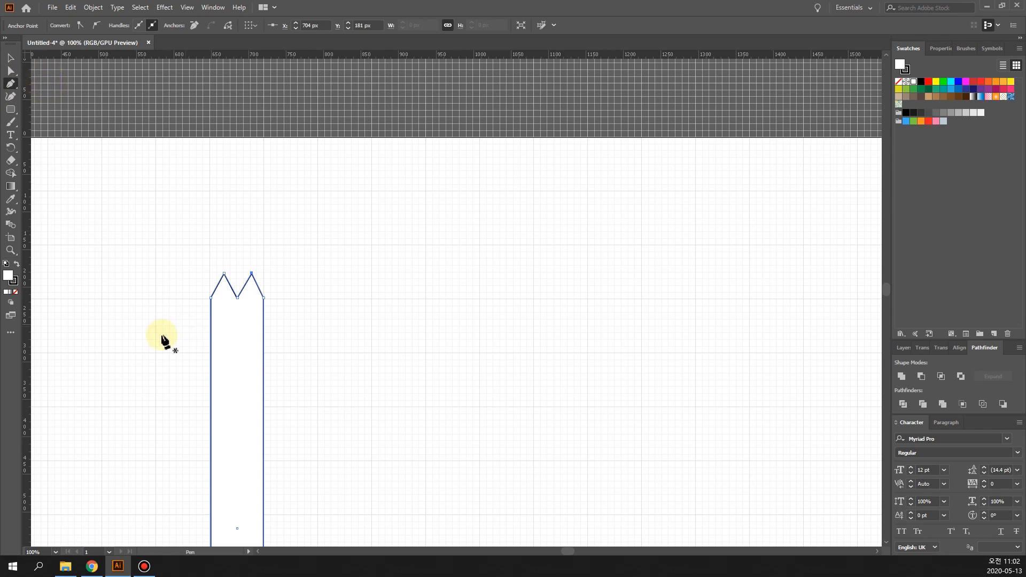
{"action": "left_click", "coordinate": [238, 198]}
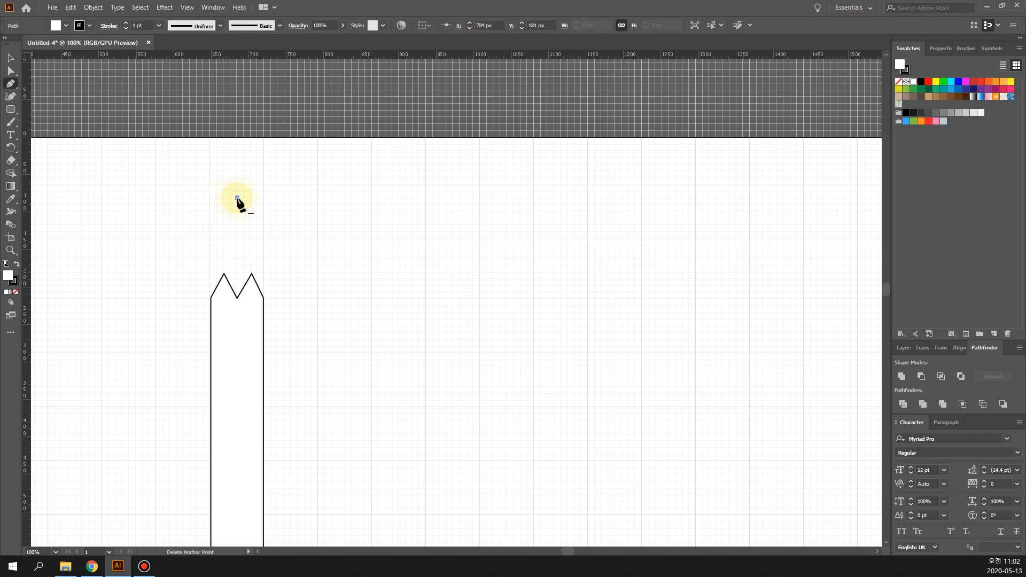
{"action": "left_click", "coordinate": [264, 297]}
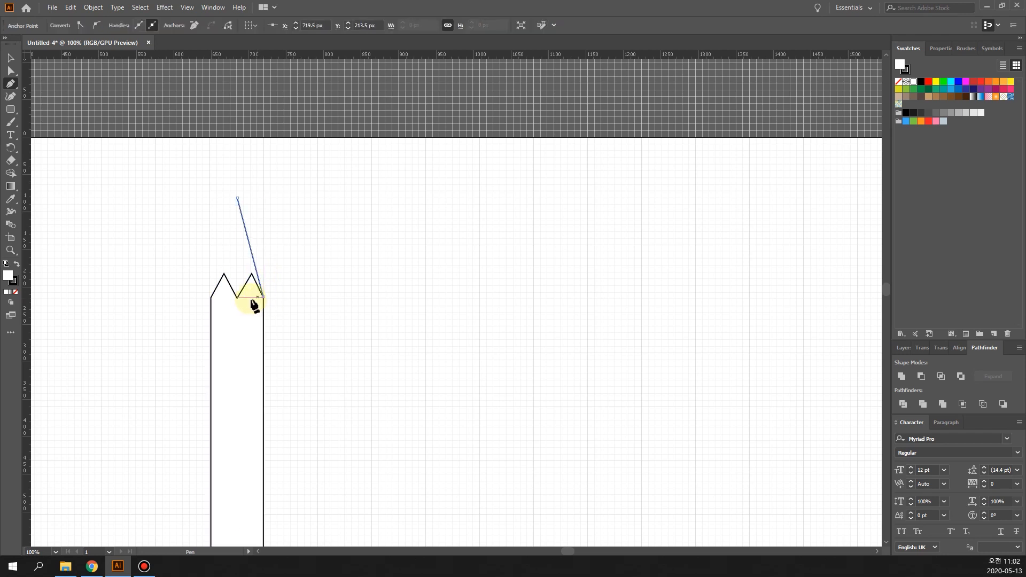
{"action": "left_click", "coordinate": [211, 298]}
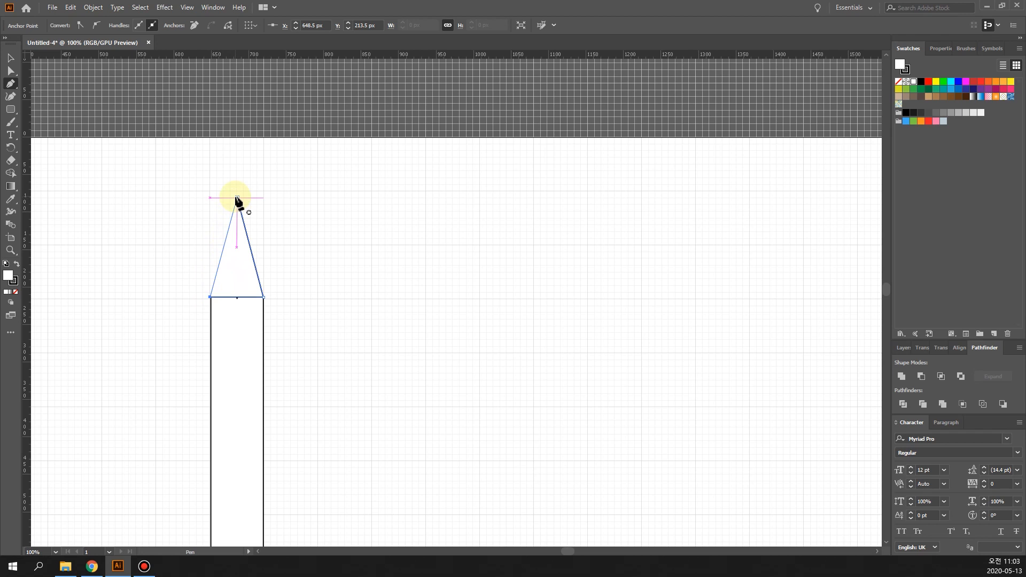
{"action": "left_click", "coordinate": [237, 199]}
{"action": "left_click", "coordinate": [237, 198]}
{"action": "key", "text": "v"}
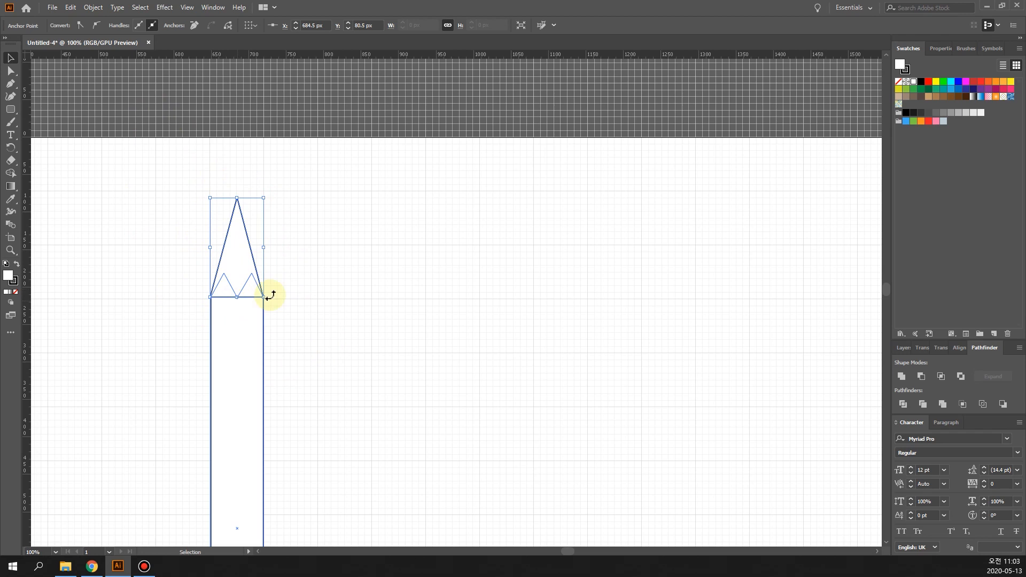
Send the large triangle to the back, behind the zigzag edge of the body, and deselect it
{"action": "right_click", "coordinate": [243, 249]}
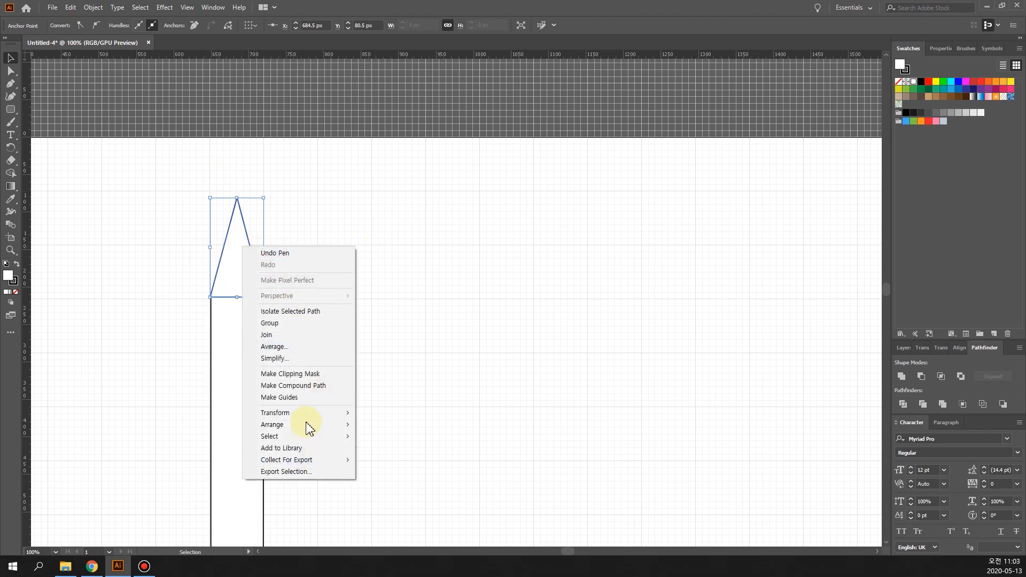
{"action": "mouse_move", "coordinate": [311, 432]}
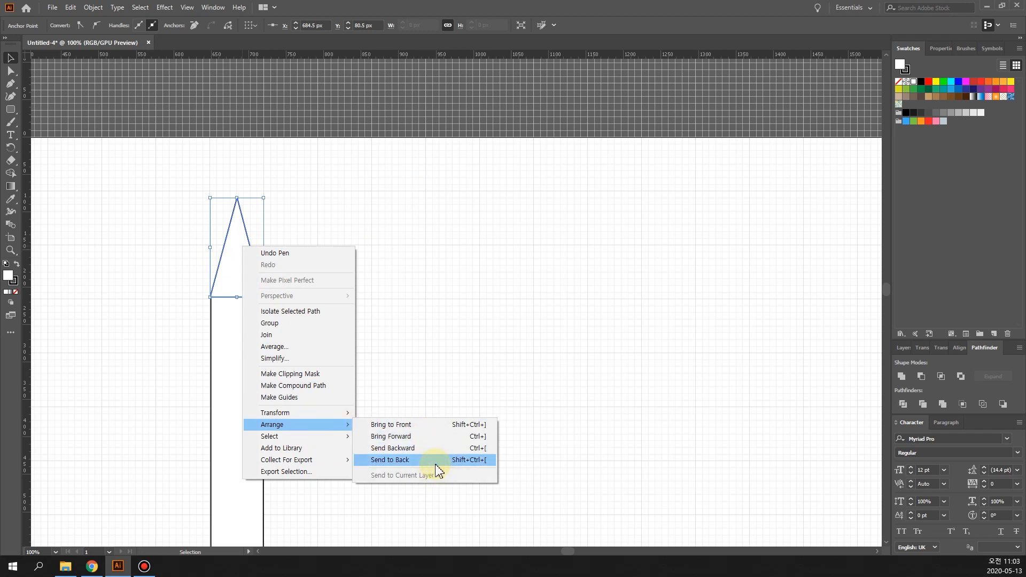
{"action": "left_click", "coordinate": [437, 470]}
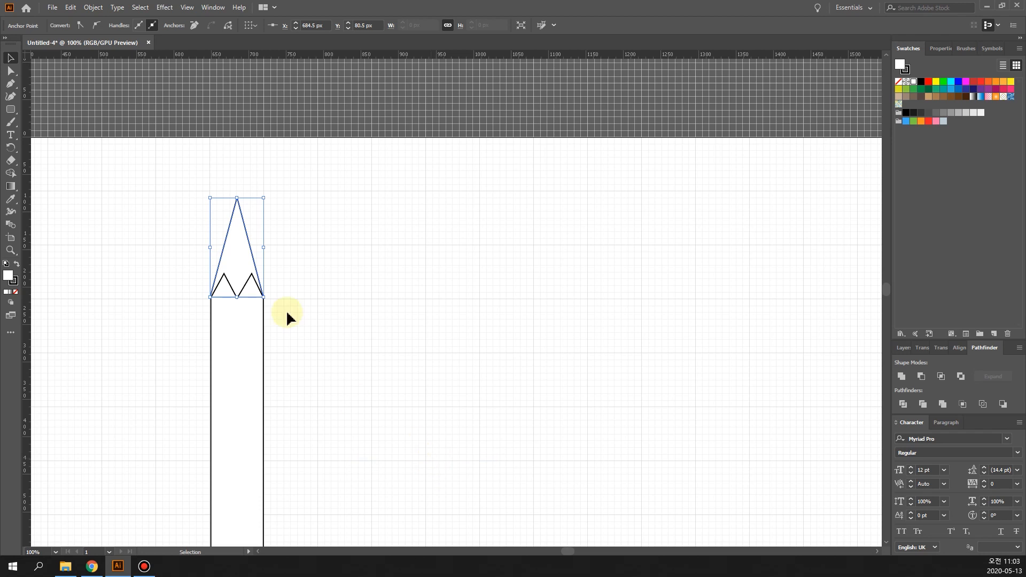
{"action": "left_click", "coordinate": [99, 194]}
Draw a small closed triangle about 18 px wide and 43 px high over the apex of the large triangle as the pencil lead
{"action": "scroll", "coordinate": [300, 363], "scroll_direction": "down", "scroll_amount": 3}
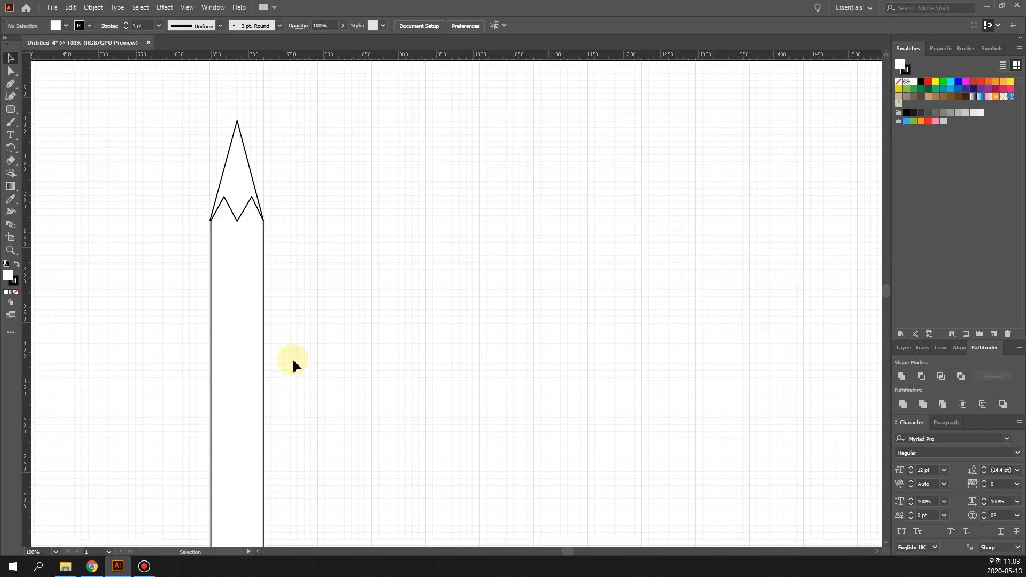
{"action": "scroll", "coordinate": [295, 360], "scroll_direction": "down", "scroll_amount": 3}
{"action": "scroll", "coordinate": [297, 360], "scroll_direction": "up", "scroll_amount": 7}
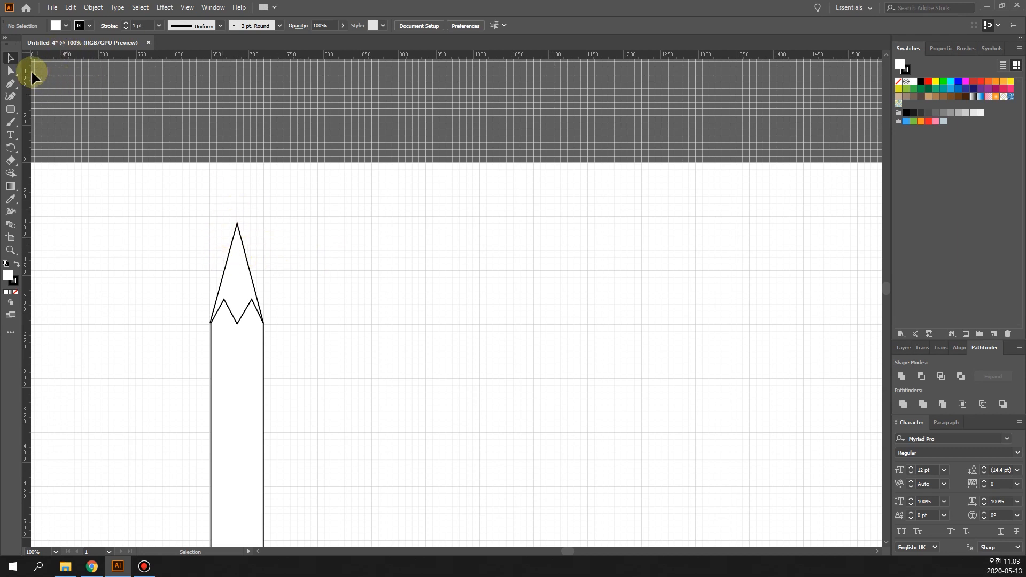
{"action": "left_click", "coordinate": [9, 84]}
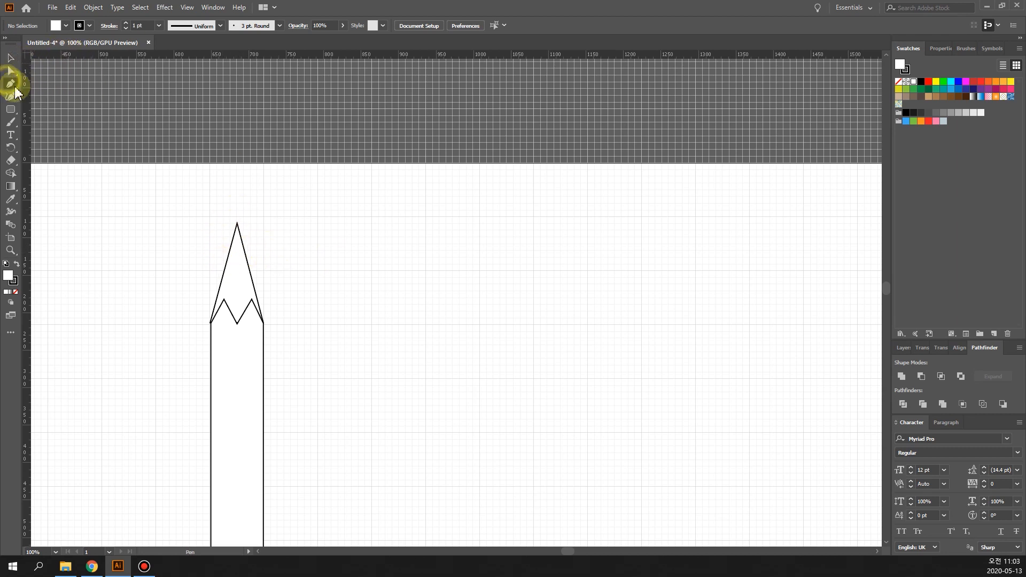
{"action": "left_click", "coordinate": [237, 217]}
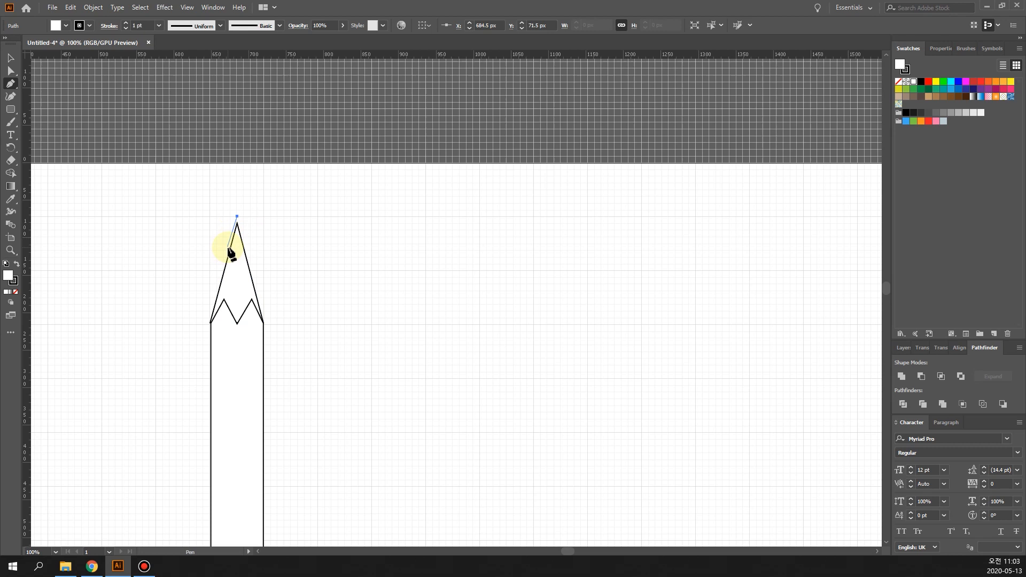
{"action": "left_click_drag", "start_coordinate": [230, 250], "coordinate": [241, 249]}
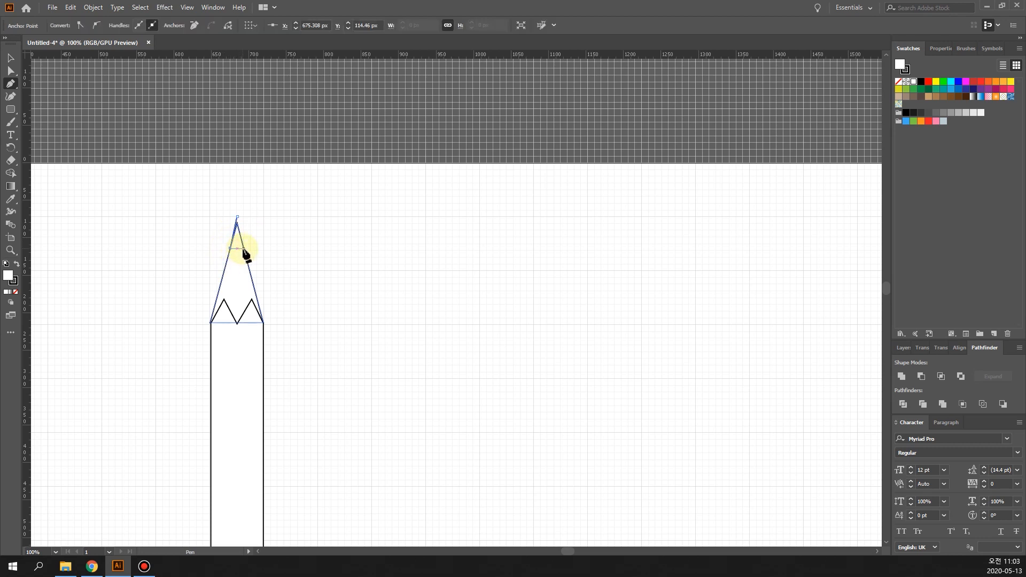
{"action": "left_click_drag", "start_coordinate": [244, 249], "coordinate": [244, 250]}
{"action": "left_click", "coordinate": [237, 217]}
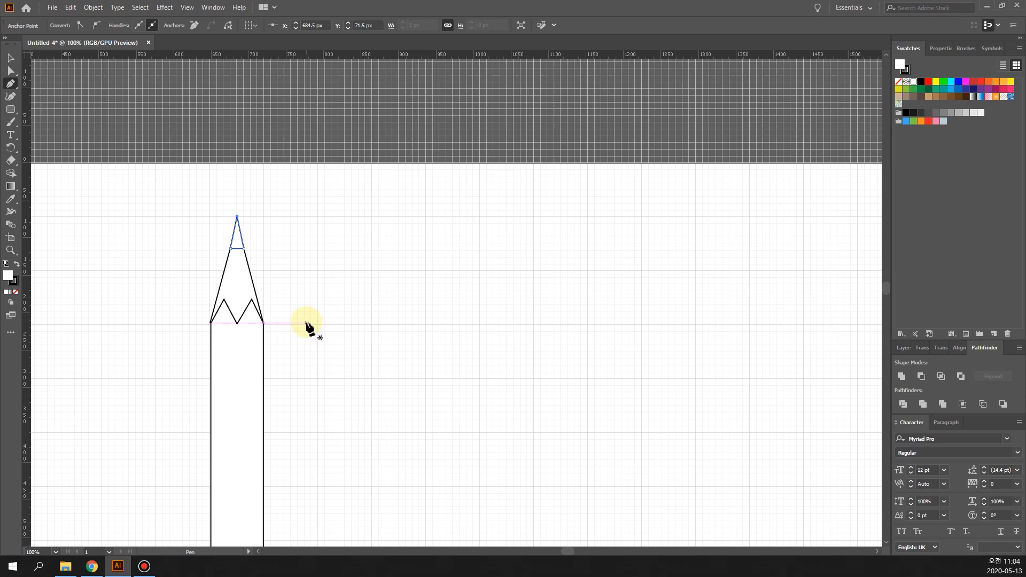
{"action": "key", "text": "v"}
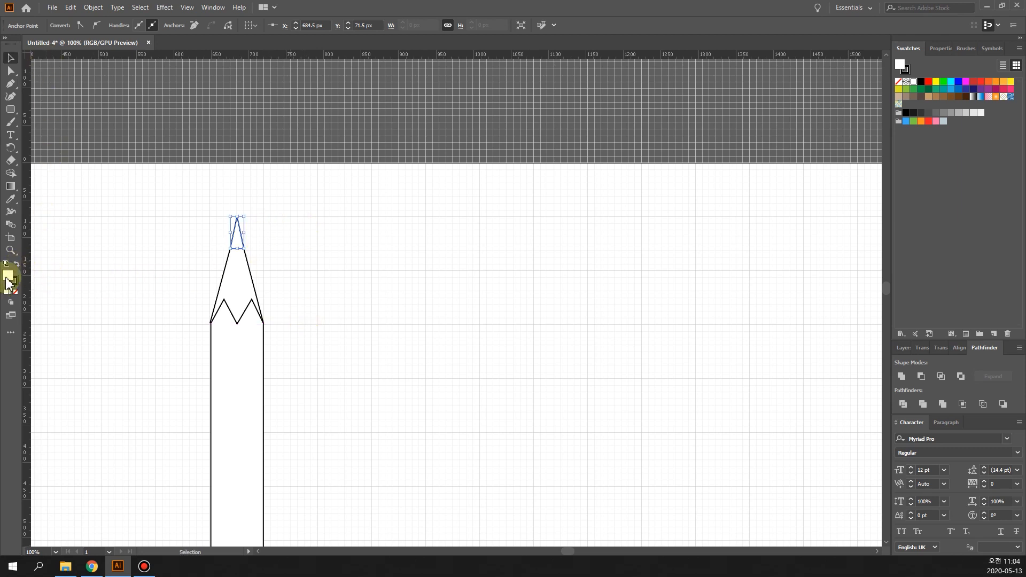
Fill the small lead triangle with a dark grey swatch
{"action": "left_click", "coordinate": [348, 245]}
{"action": "left_click", "coordinate": [238, 235]}
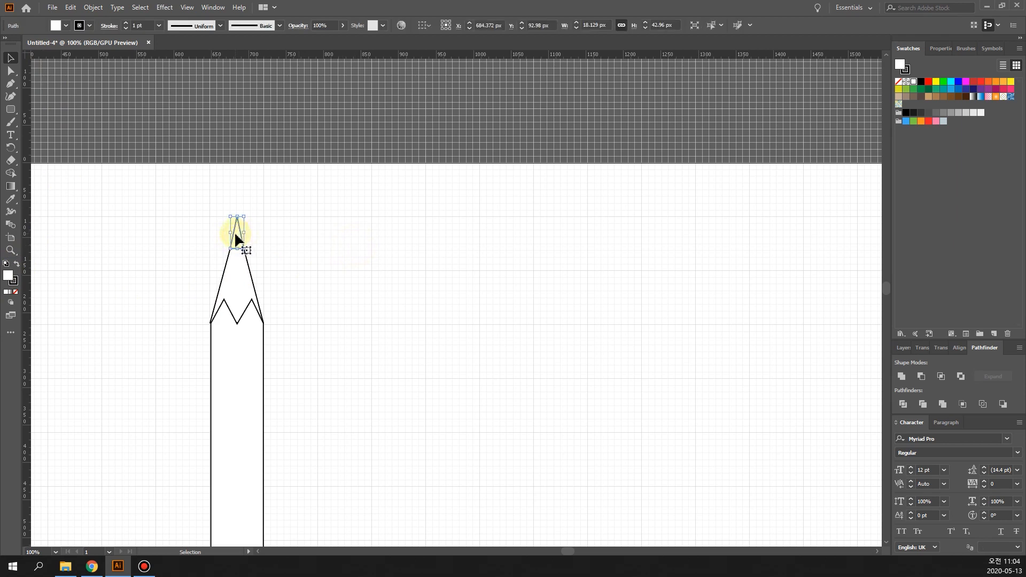
{"action": "left_click", "coordinate": [66, 25]}
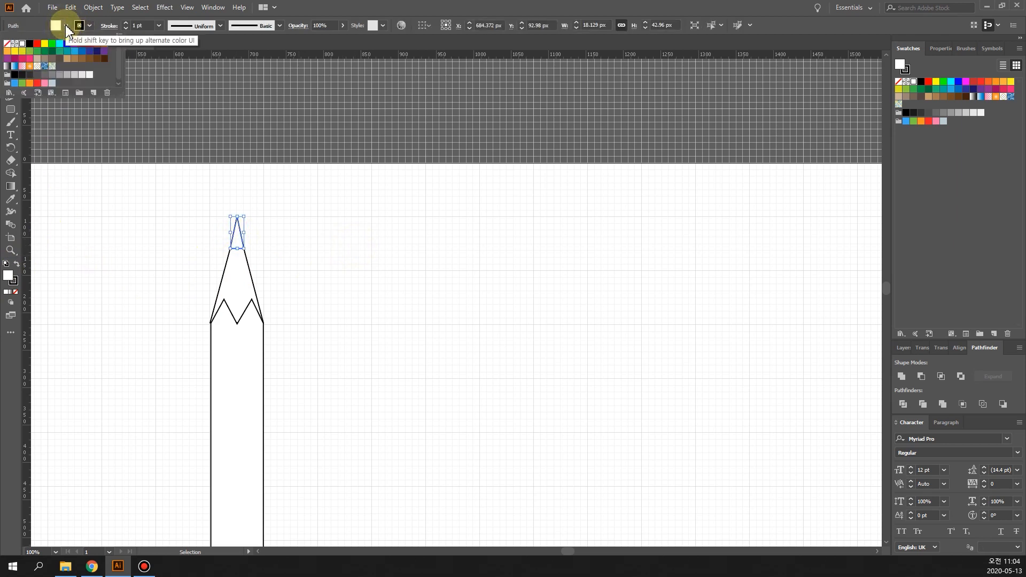
{"action": "left_click", "coordinate": [37, 80]}
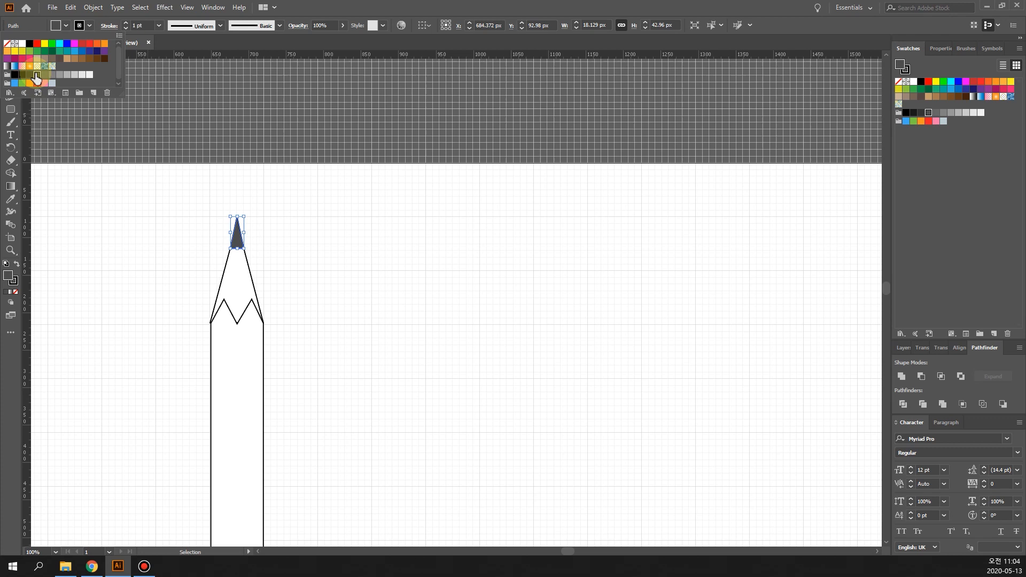
Remove the stroke from the small dark grey lead triangle and deselect it
{"action": "left_click", "coordinate": [261, 246]}
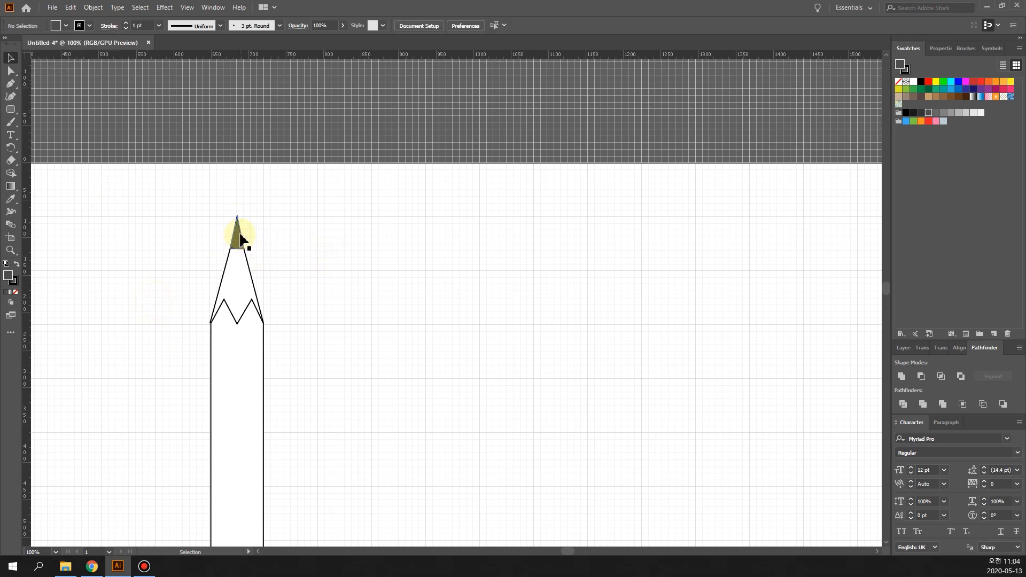
{"action": "left_click", "coordinate": [241, 236]}
{"action": "left_click", "coordinate": [90, 26]}
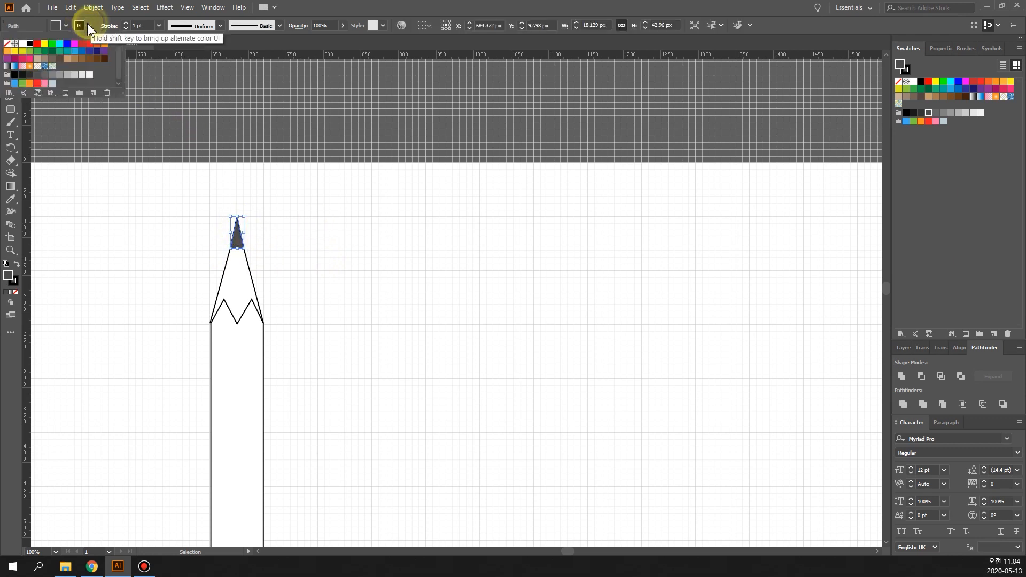
{"action": "left_click", "coordinate": [7, 44]}
{"action": "left_click", "coordinate": [436, 312]}
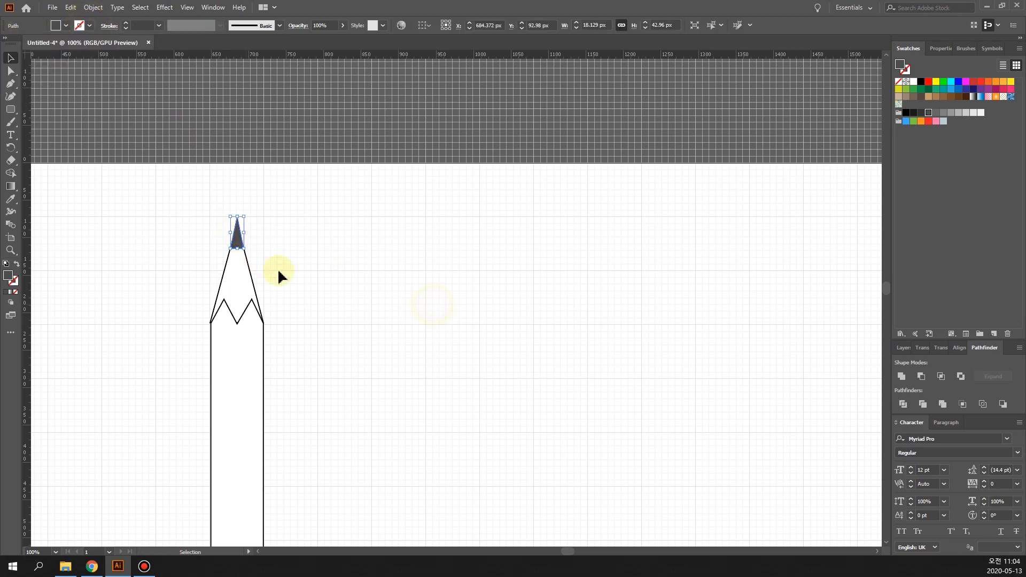
{"action": "left_click", "coordinate": [253, 221]}
Fill the large tip triangle with RGB Green, lighten the fill to CAF9CA in the Color Picker, and deselect it
{"action": "left_click", "coordinate": [248, 277]}
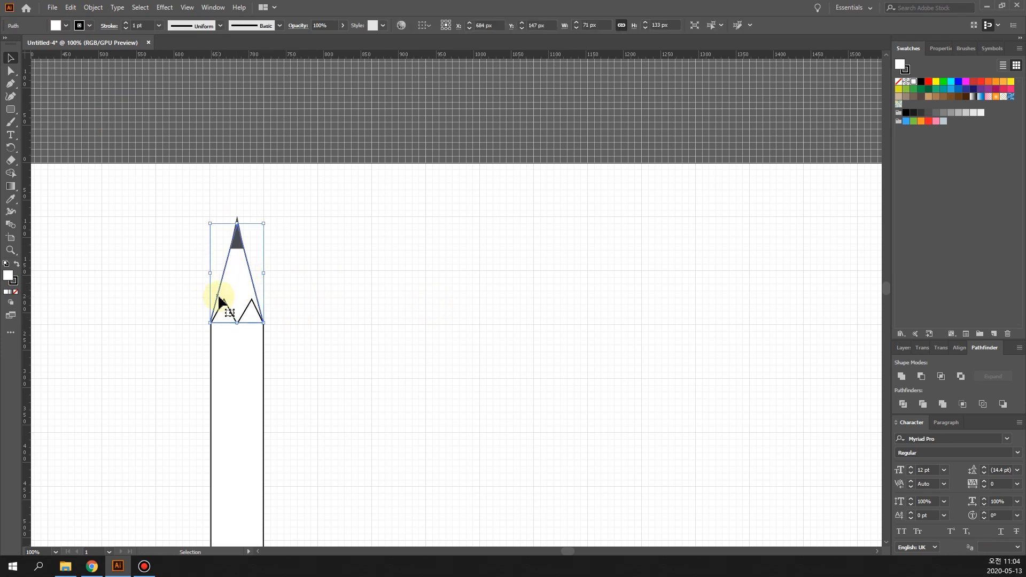
{"action": "left_click", "coordinate": [63, 26]}
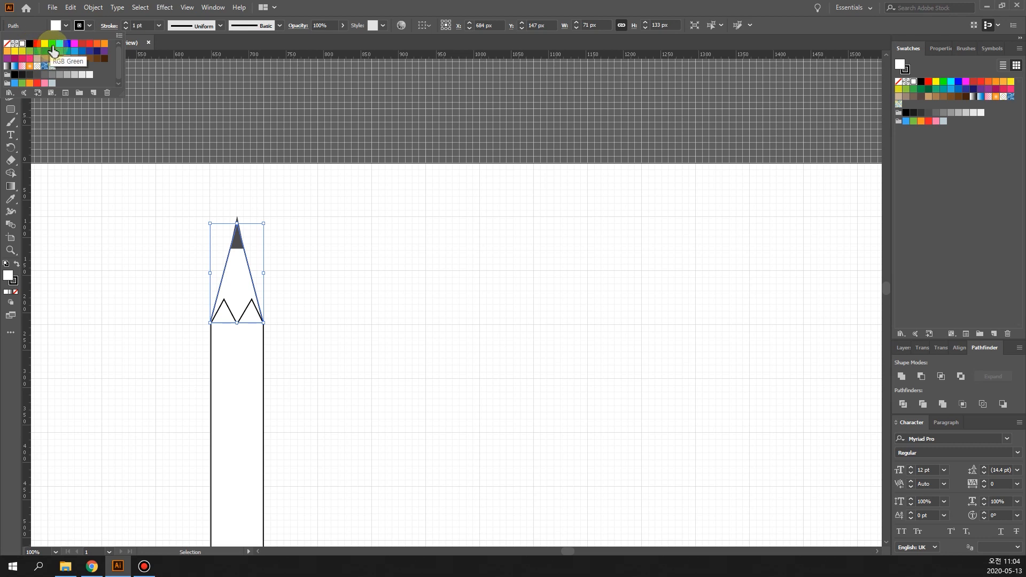
{"action": "left_click", "coordinate": [53, 50]}
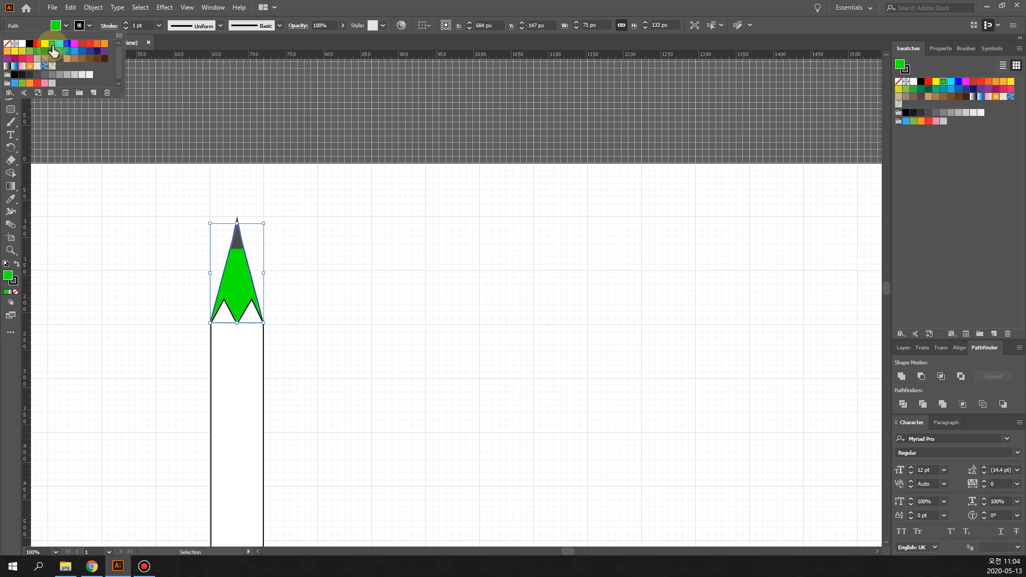
{"action": "left_click", "coordinate": [431, 375]}
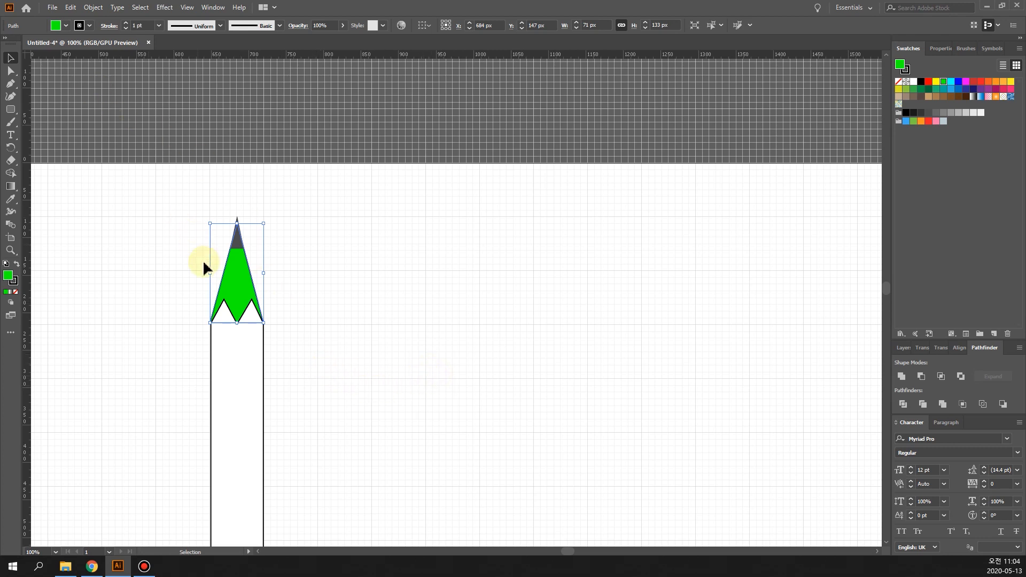
{"action": "double_click", "coordinate": [9, 280]}
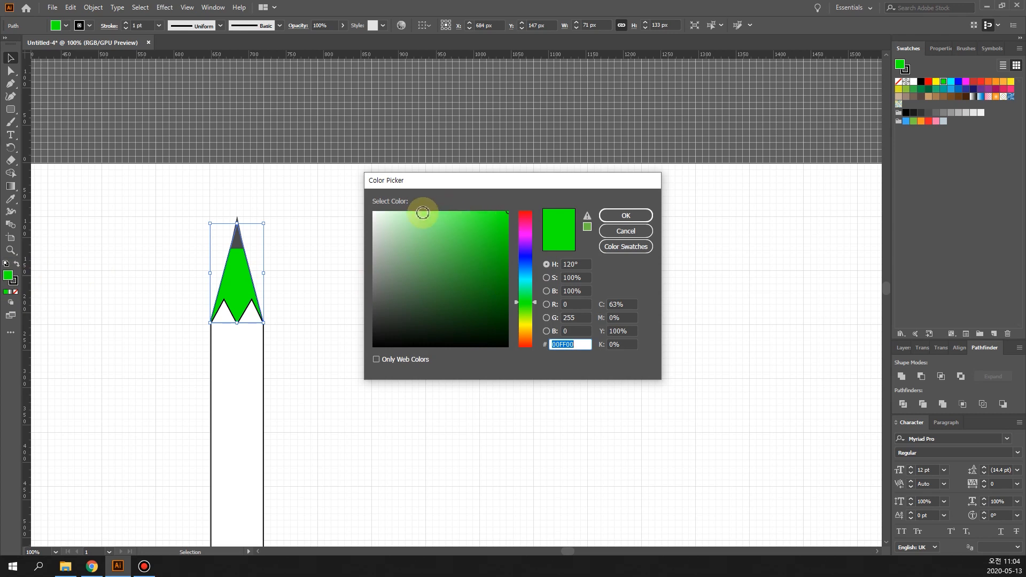
{"action": "left_click", "coordinate": [398, 215]}
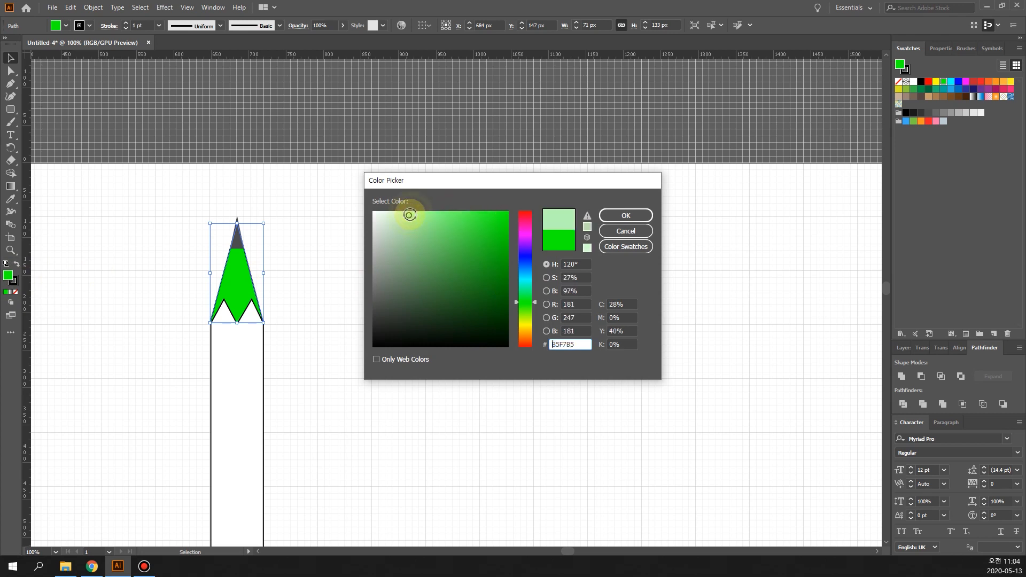
{"action": "left_click", "coordinate": [620, 215]}
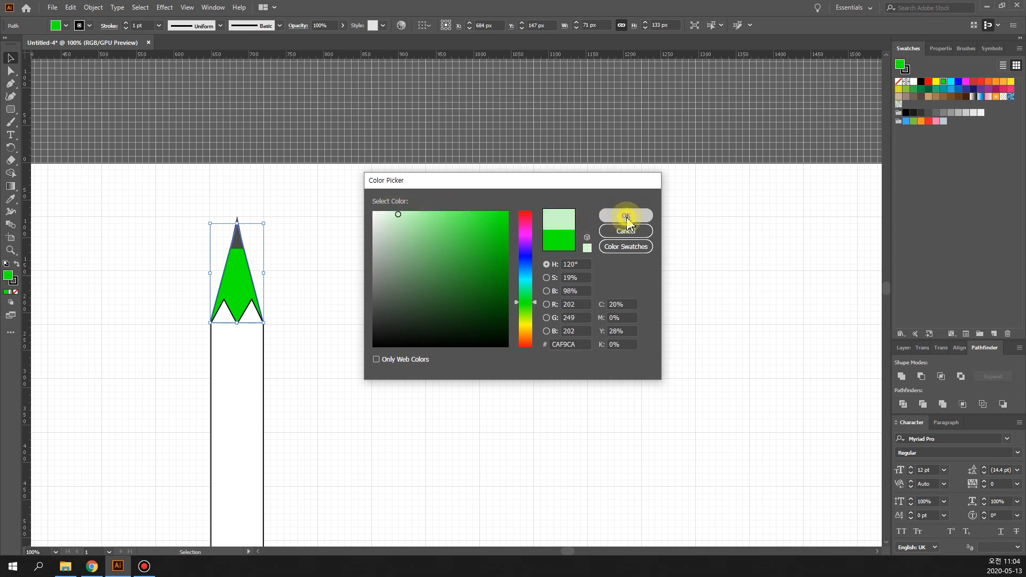
{"action": "left_click", "coordinate": [434, 301]}
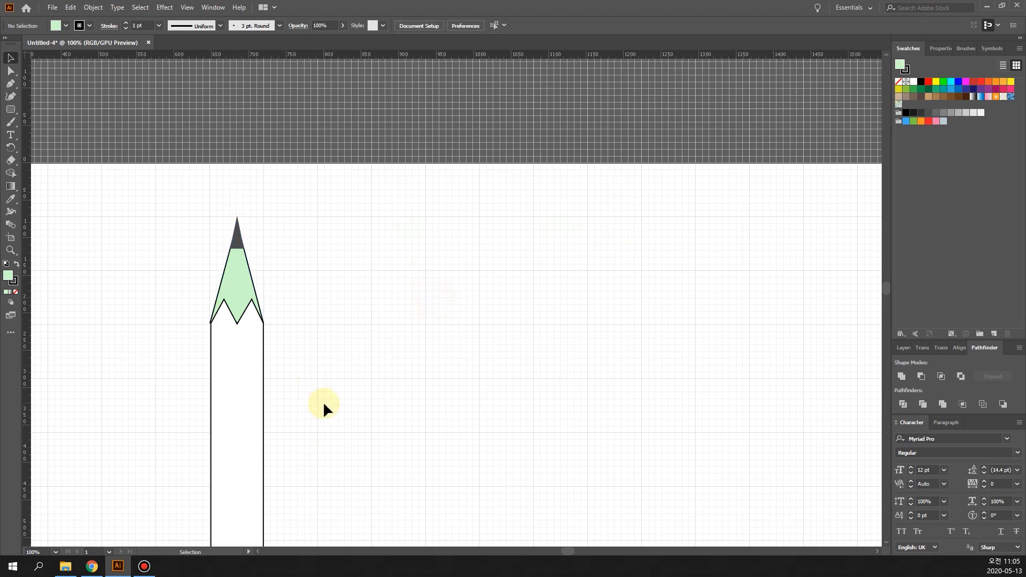
Fill the long zigzag-edged pencil body with the bright red swatch
{"action": "scroll", "coordinate": [324, 404], "scroll_direction": "down", "scroll_amount": 8}
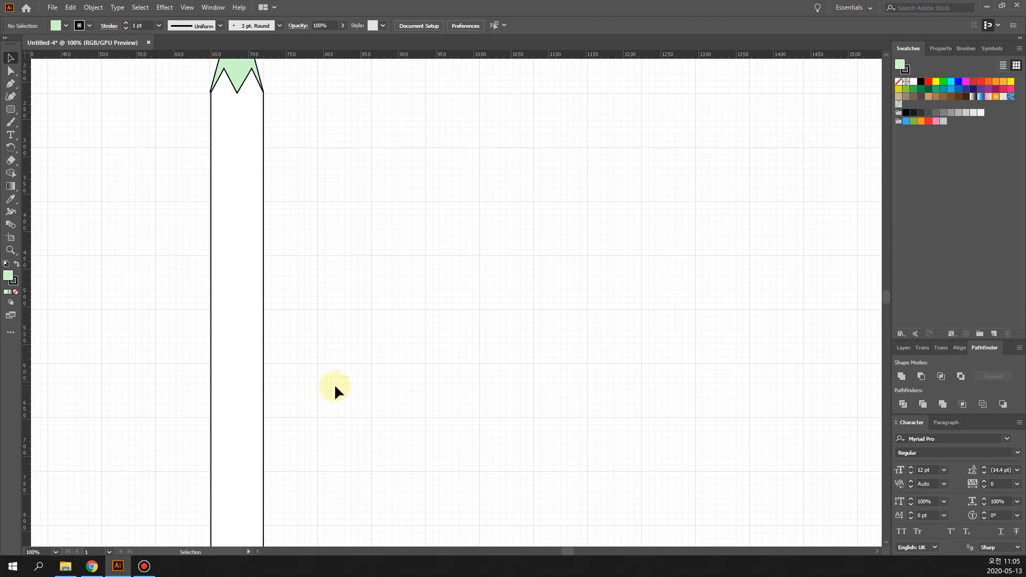
{"action": "scroll", "coordinate": [324, 372], "scroll_direction": "up", "scroll_amount": 2}
{"action": "left_click", "coordinate": [263, 291]}
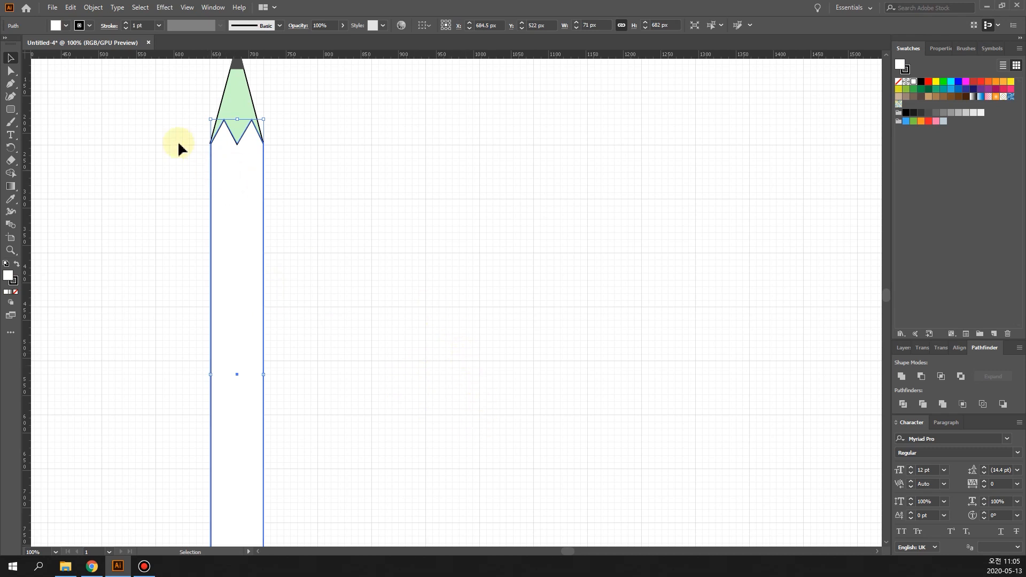
{"action": "left_click", "coordinate": [930, 82]}
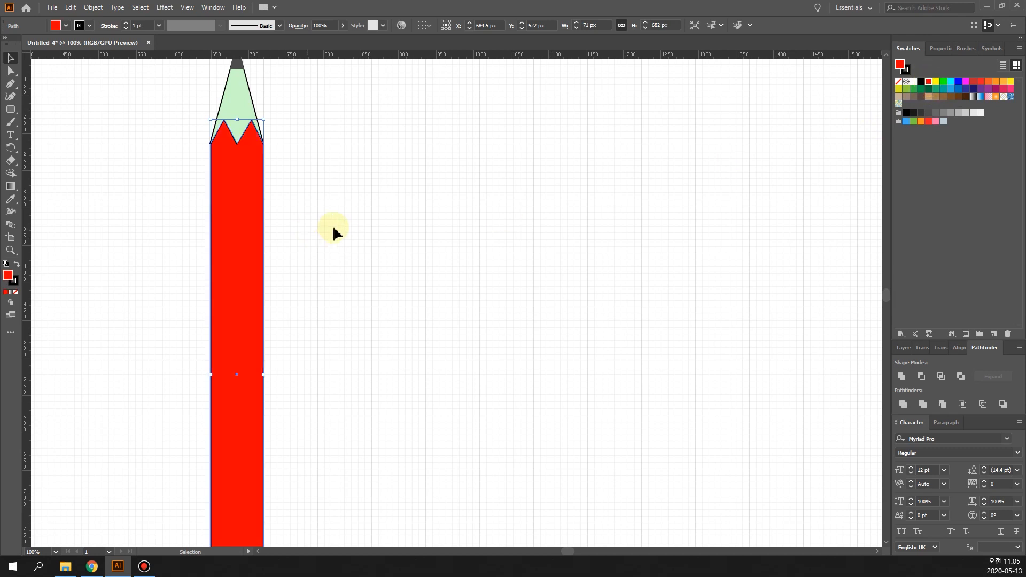
Fill the narrow rectangular band below the pencil body with the cyan swatch and deselect it
{"action": "scroll", "coordinate": [182, 385], "scroll_direction": "down", "scroll_amount": 8}
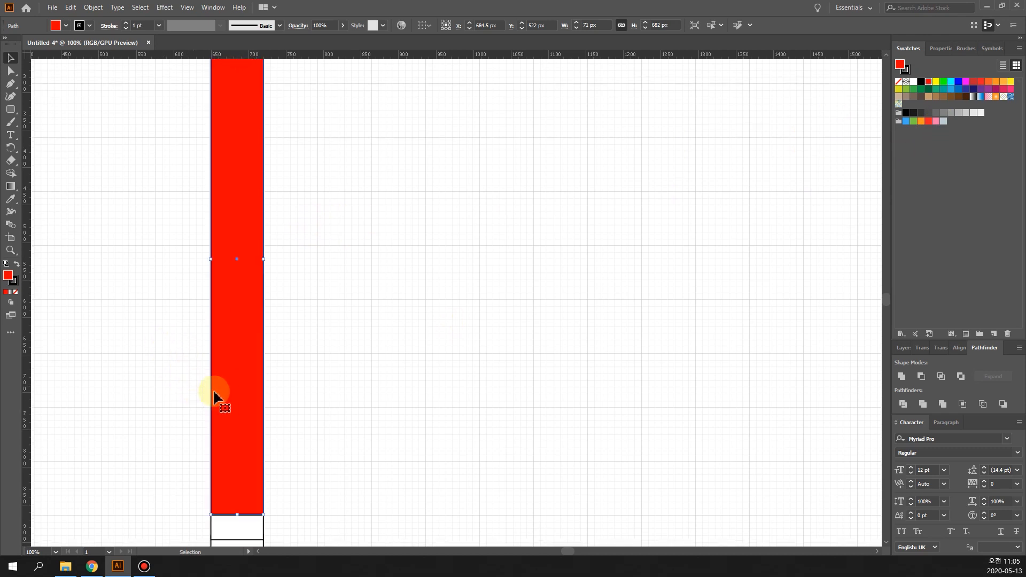
{"action": "left_click", "coordinate": [262, 418]}
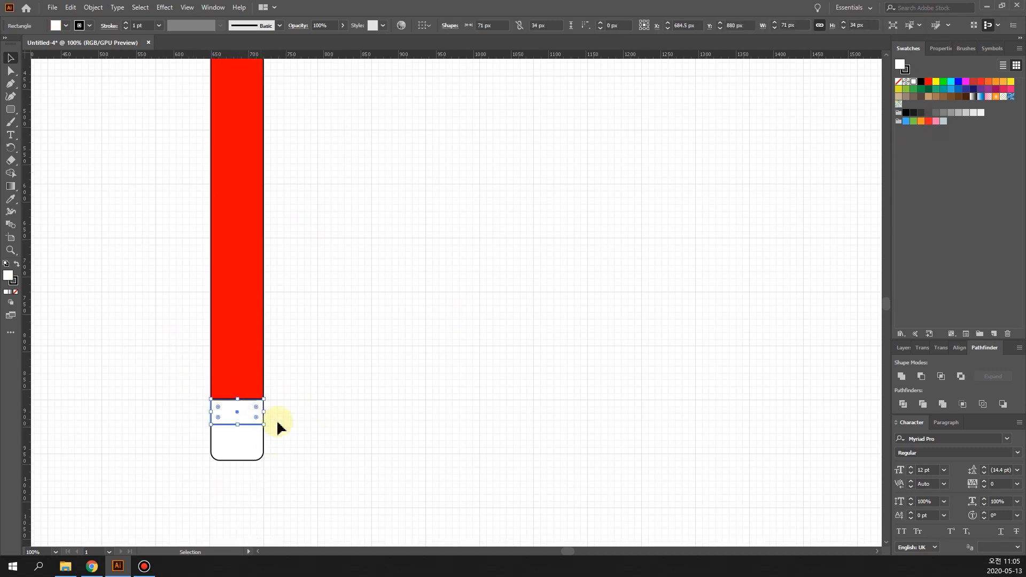
{"action": "left_click", "coordinate": [951, 82]}
{"action": "left_click", "coordinate": [577, 385]}
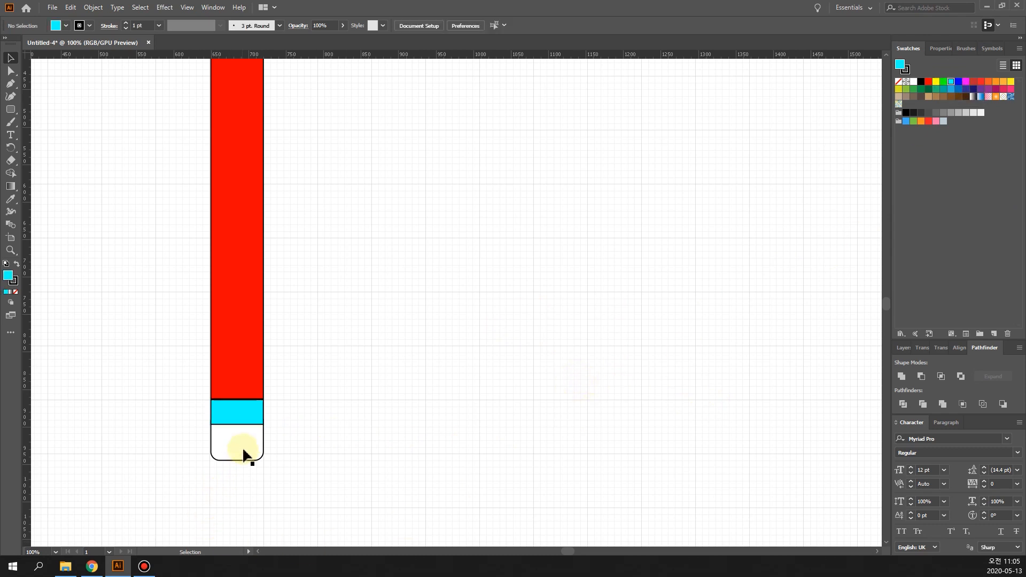
Fill the rounded eraser at the lower end of the pencil with a light grey swatch and deselect it
{"action": "left_click", "coordinate": [66, 25]}
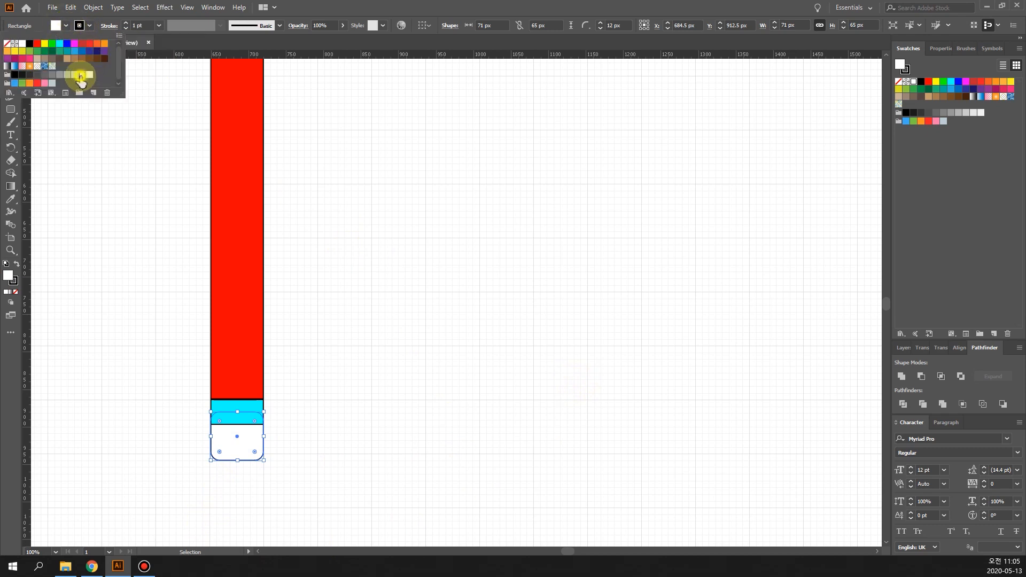
{"action": "left_click", "coordinate": [82, 75]}
{"action": "left_click", "coordinate": [428, 345]}
{"action": "left_click", "coordinate": [410, 404]}
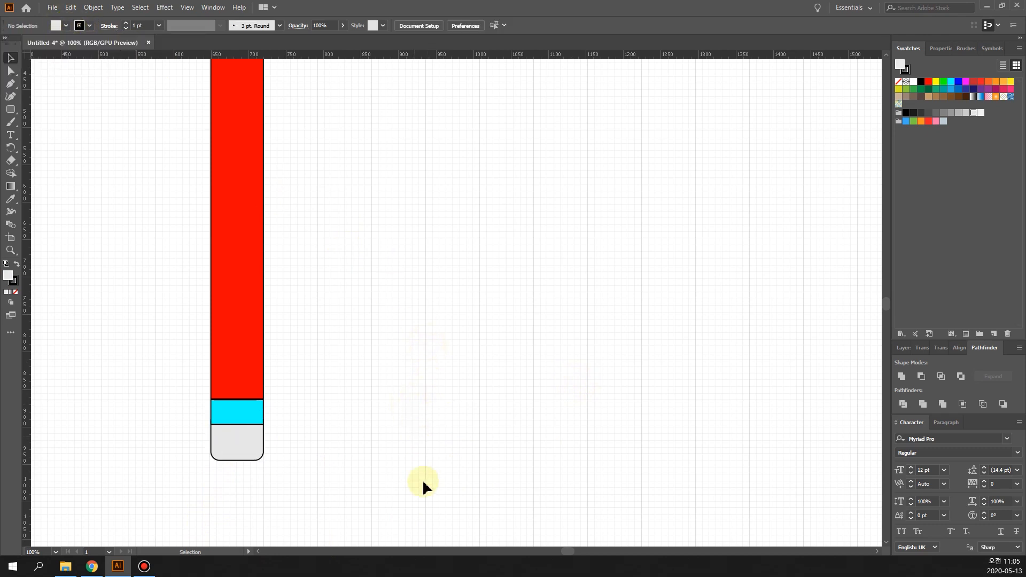
Draw a vertical line about 682 px long from the body's left zigzag peak to the cyan band, and copy it under the right peak
{"action": "scroll", "coordinate": [438, 406], "scroll_direction": "up", "scroll_amount": 2}
{"action": "scroll", "coordinate": [438, 406], "scroll_direction": "up", "scroll_amount": 7}
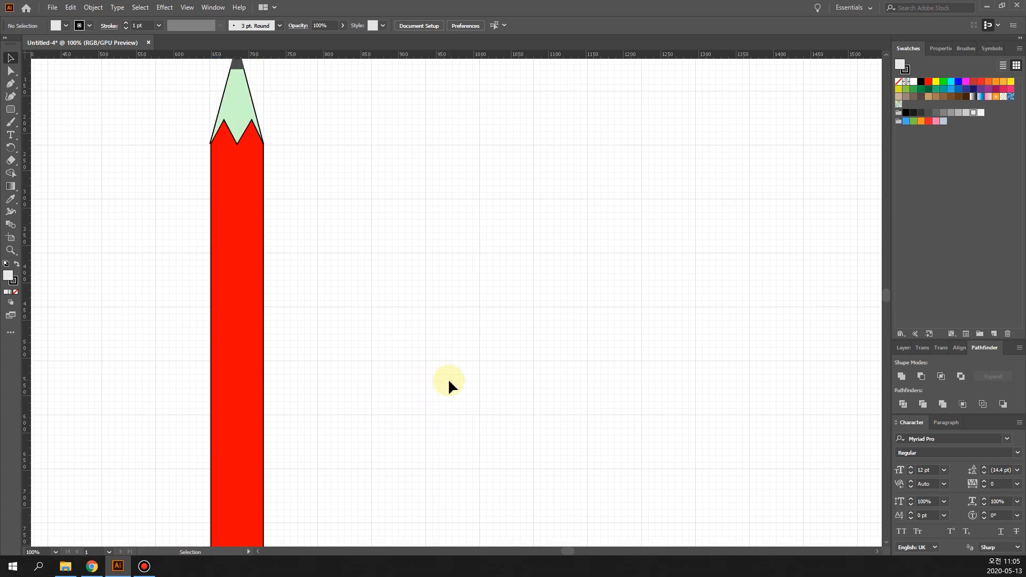
{"action": "key", "text": "ctrl+0"}
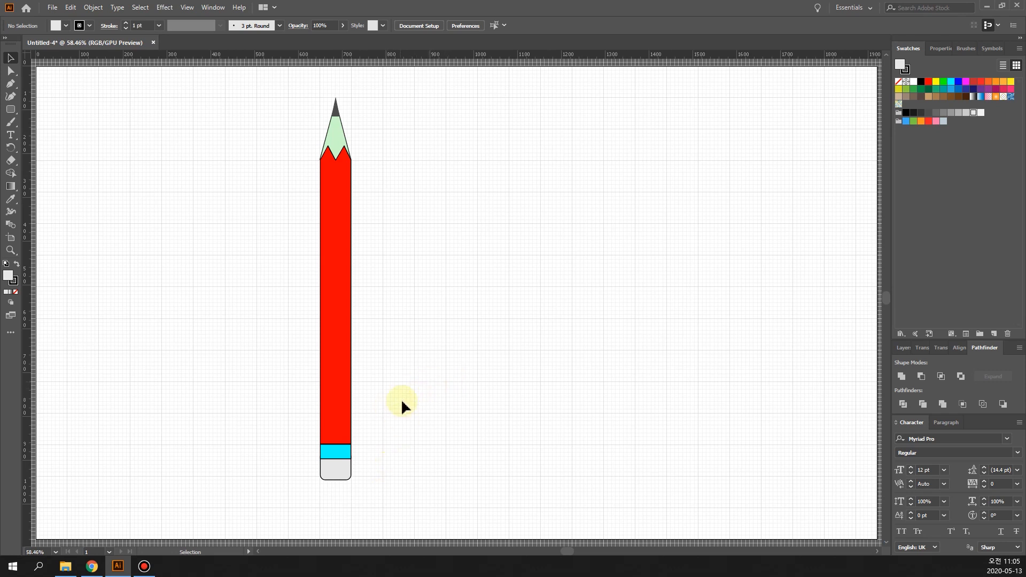
{"action": "scroll", "coordinate": [403, 422], "scroll_direction": "down", "scroll_amount": 2}
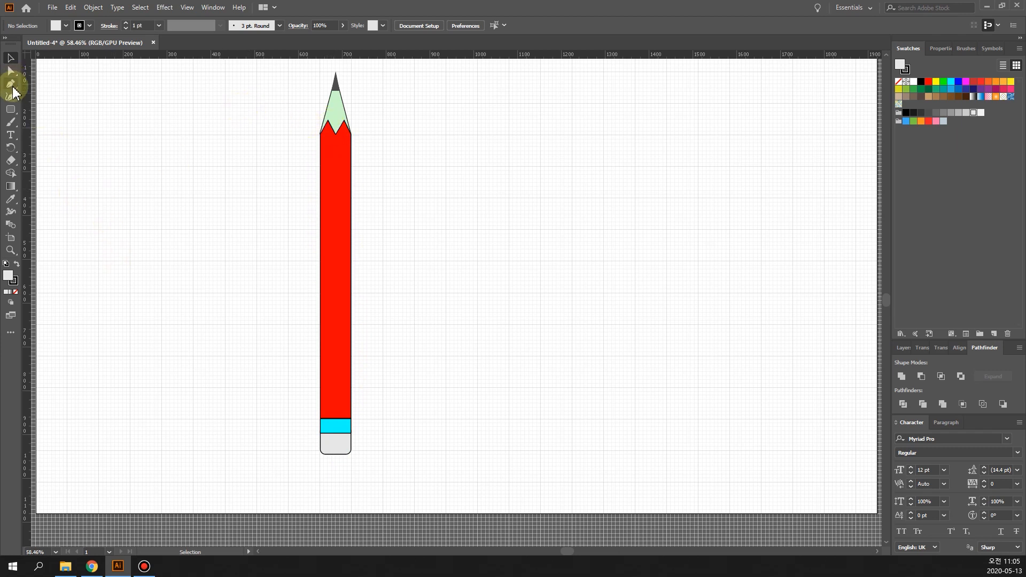
{"action": "left_click", "coordinate": [12, 111]}
{"action": "left_click_drag", "start_coordinate": [12, 111], "coordinate": [36, 159]}
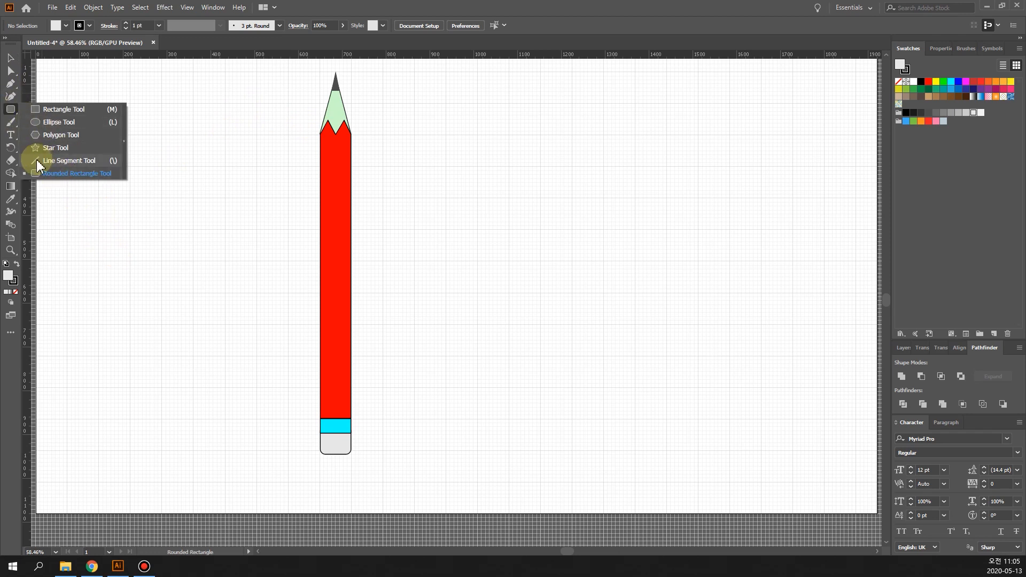
{"action": "left_click_drag", "start_coordinate": [37, 160], "coordinate": [36, 159]}
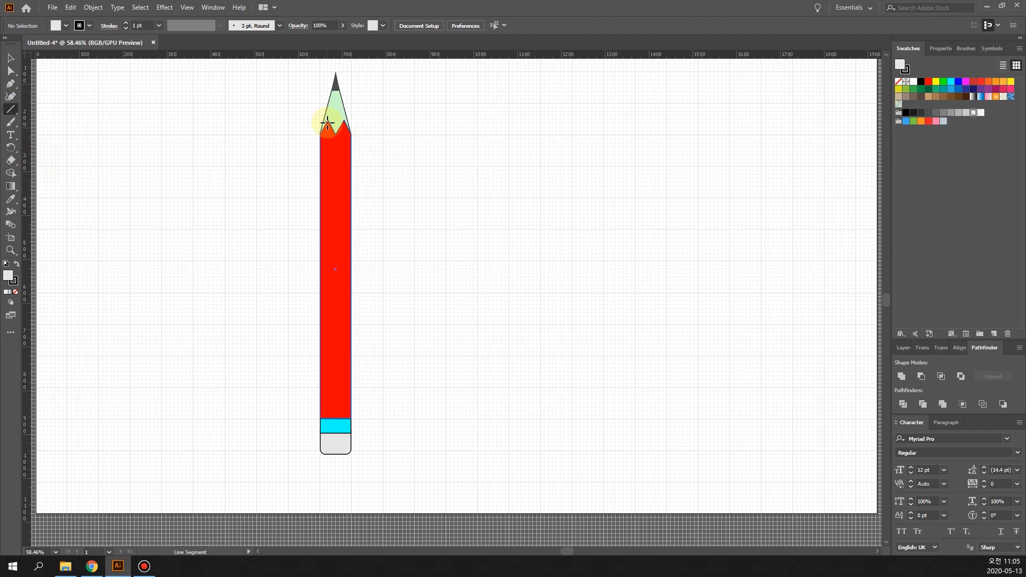
{"action": "left_click_drag", "start_coordinate": [328, 123], "coordinate": [329, 419]}
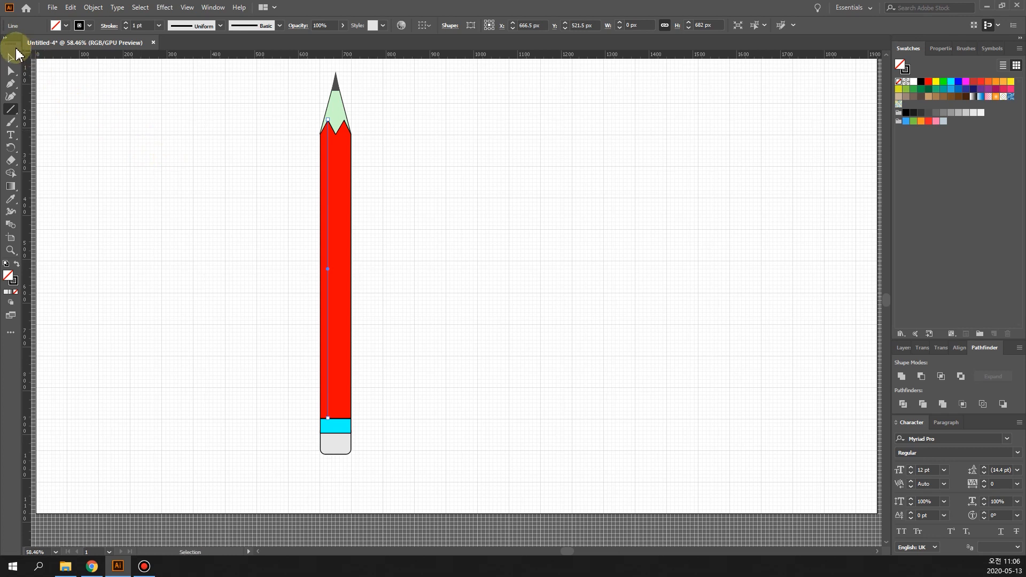
{"action": "left_click", "coordinate": [11, 58]}
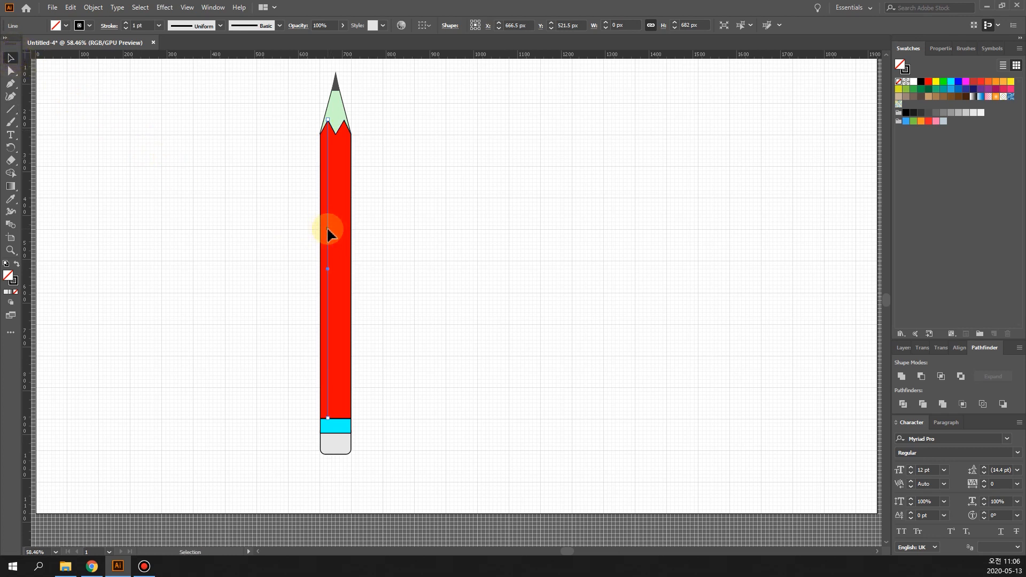
{"action": "left_click_drag", "start_coordinate": [329, 234], "coordinate": [345, 230]}
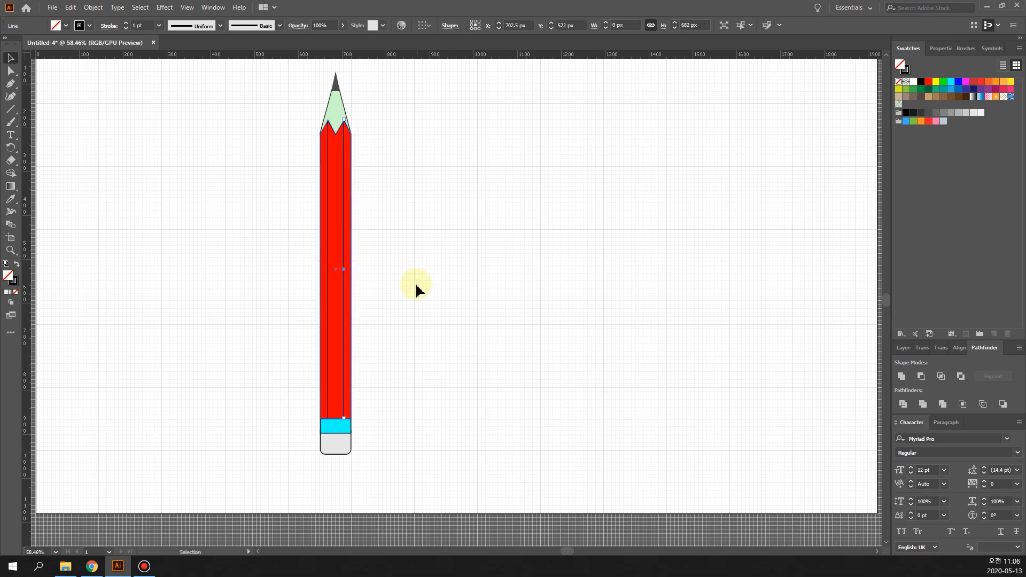
Give both vertical lines on the pencil body a white 2 pt stroke and deselect them
{"action": "left_click", "coordinate": [328, 229]}
{"action": "left_click", "coordinate": [328, 230]}
{"action": "left_click", "coordinate": [343, 231], "text": "shift"}
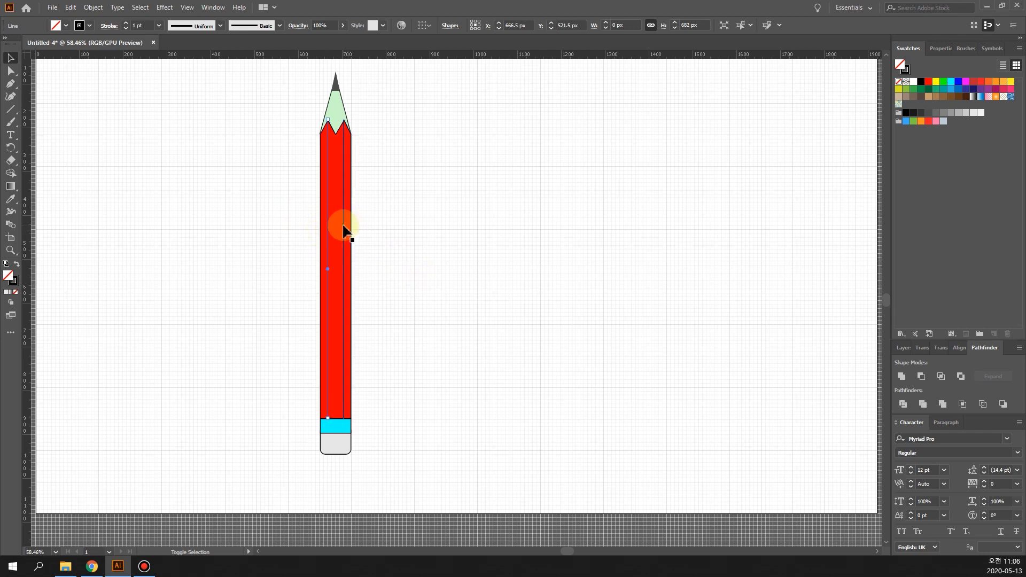
{"action": "left_click", "coordinate": [343, 281], "text": "shift"}
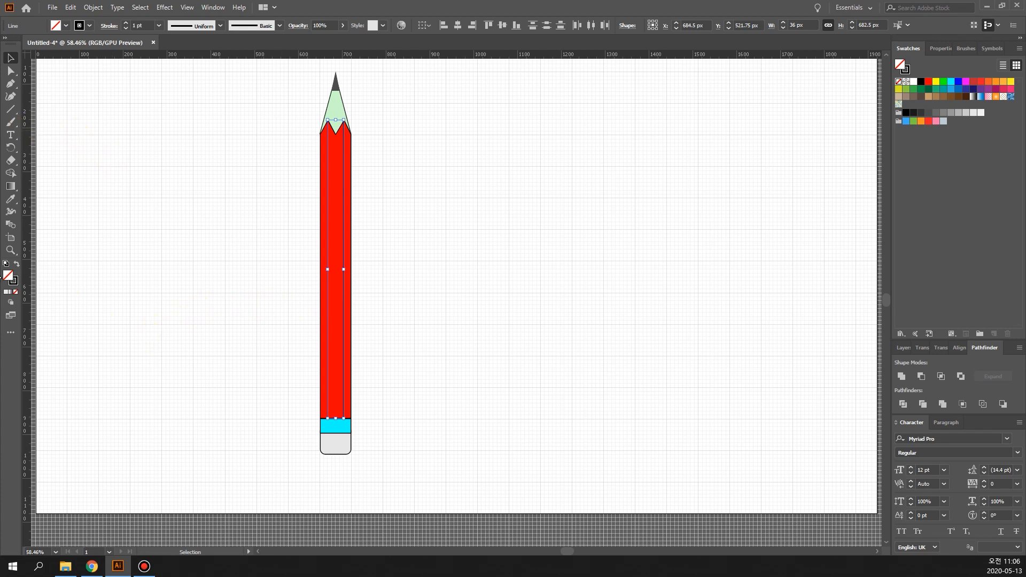
{"action": "left_click", "coordinate": [89, 26]}
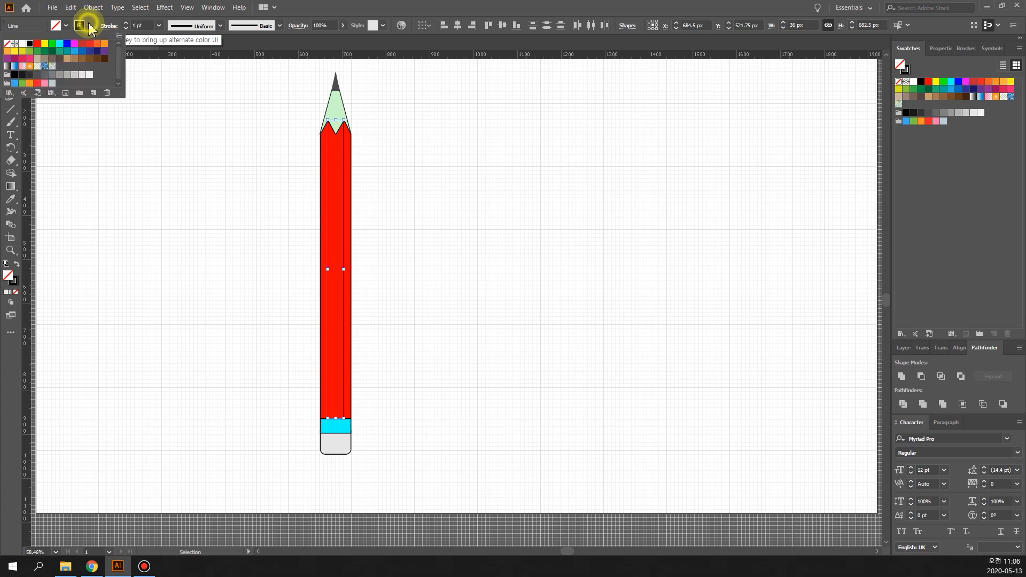
{"action": "left_click", "coordinate": [23, 44]}
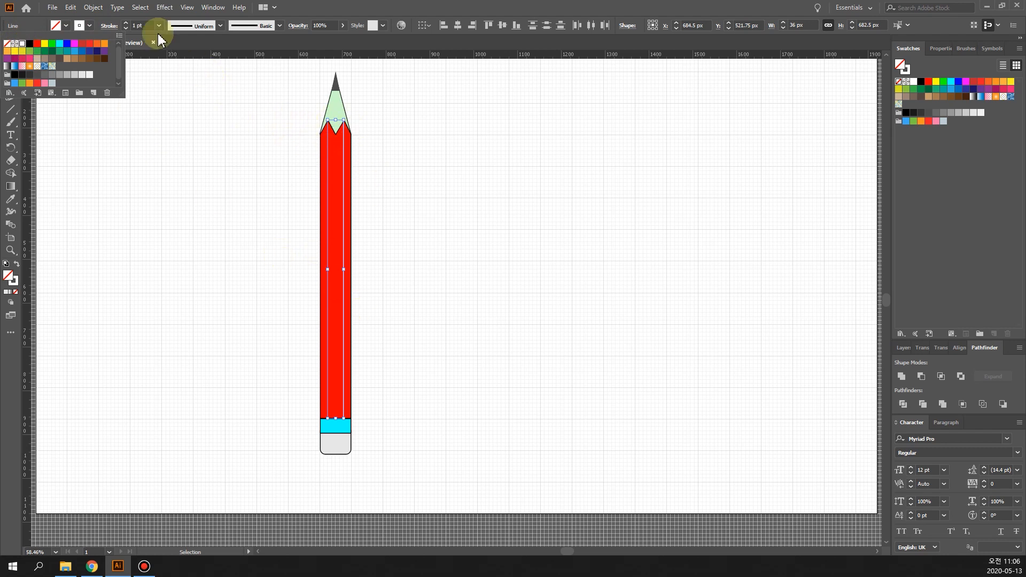
{"action": "left_click", "coordinate": [125, 22]}
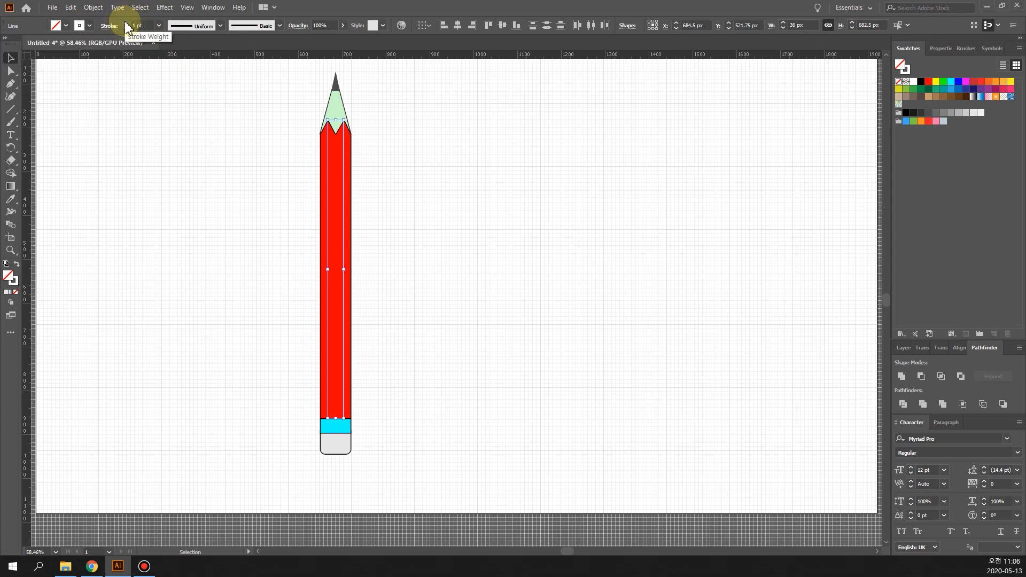
{"action": "left_click", "coordinate": [126, 23]}
{"action": "left_click", "coordinate": [512, 258]}
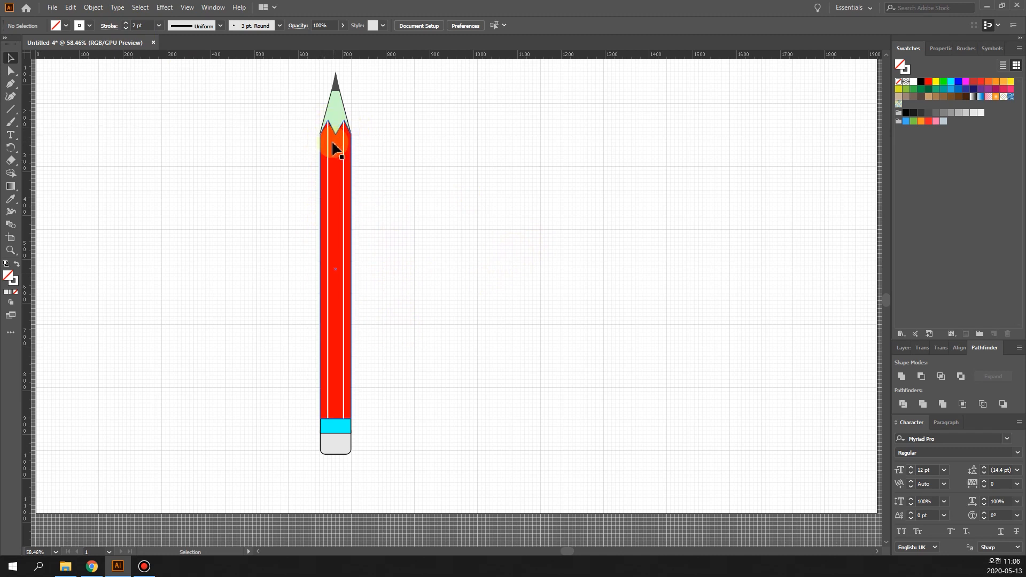
{"action": "left_click", "coordinate": [346, 151]}
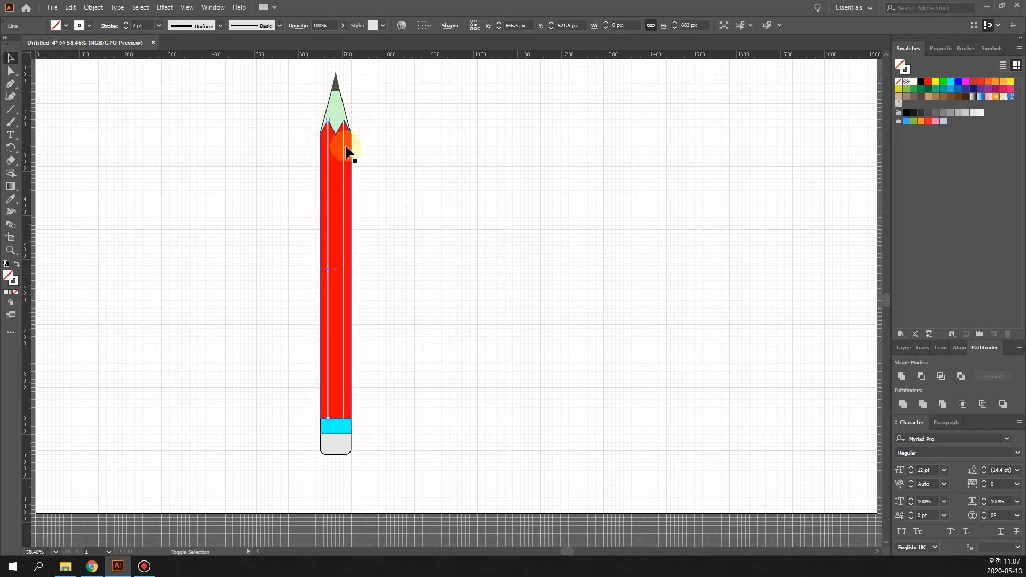
{"action": "left_click", "coordinate": [346, 151], "text": "shift"}
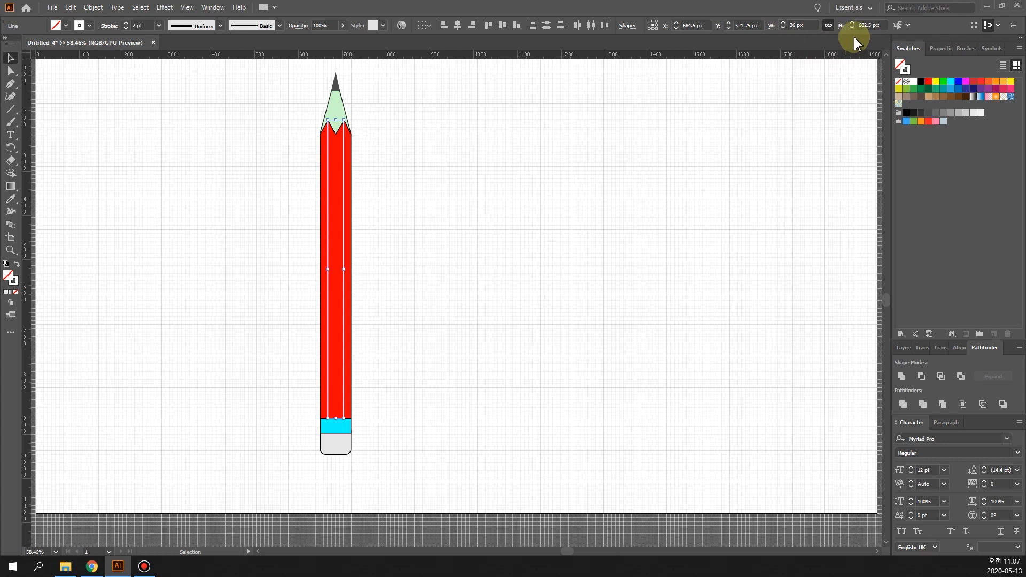
{"action": "left_click", "coordinate": [582, 247]}
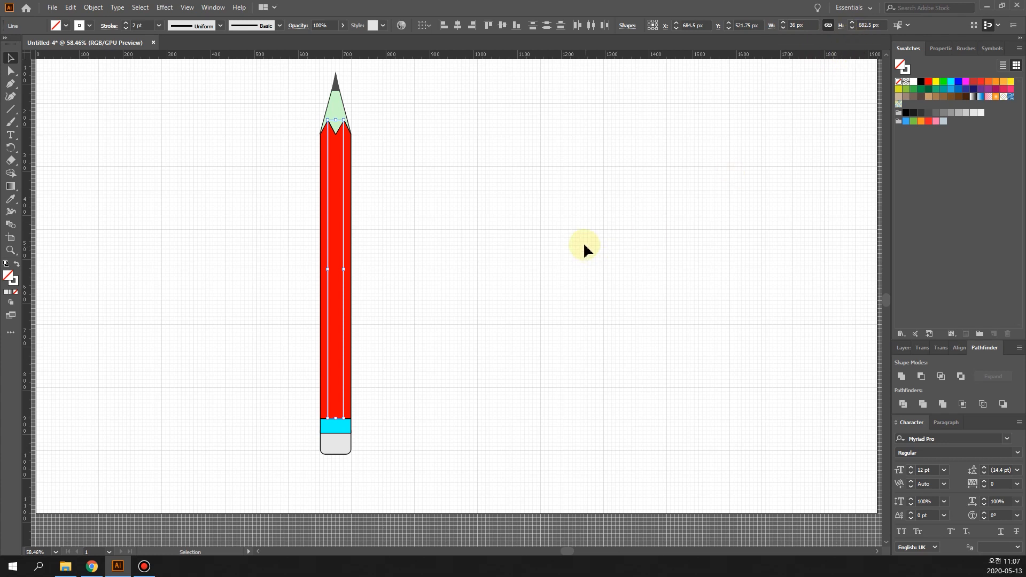
Set the height of the left white line on the pencil body to 680 px and deselect it
{"action": "left_click", "coordinate": [328, 152]}
{"action": "left_click", "coordinate": [330, 155], "text": "shift"}
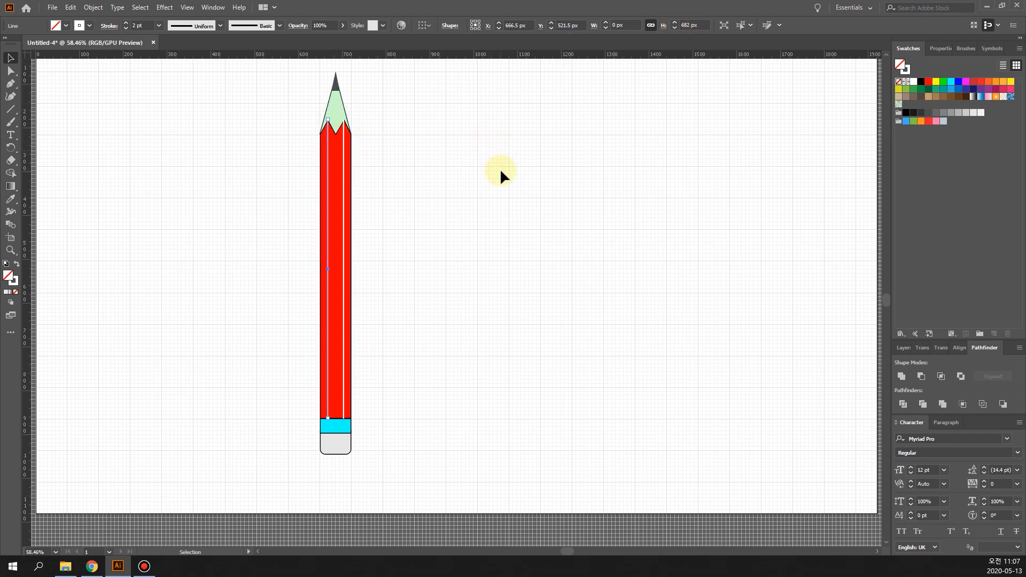
{"action": "left_click", "coordinate": [687, 26]}
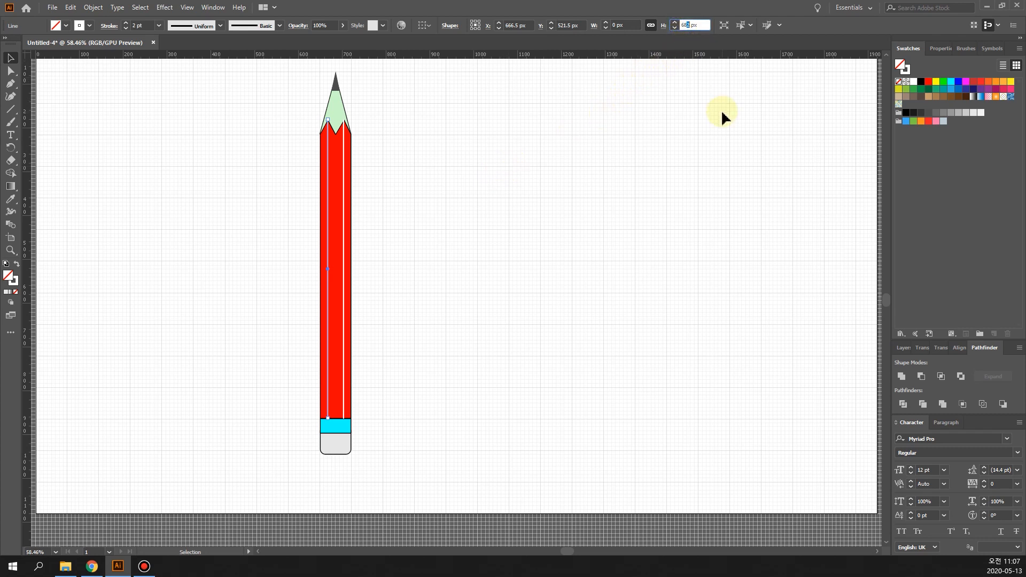
{"action": "type", "text": "0"}
{"action": "key", "text": "Return"}
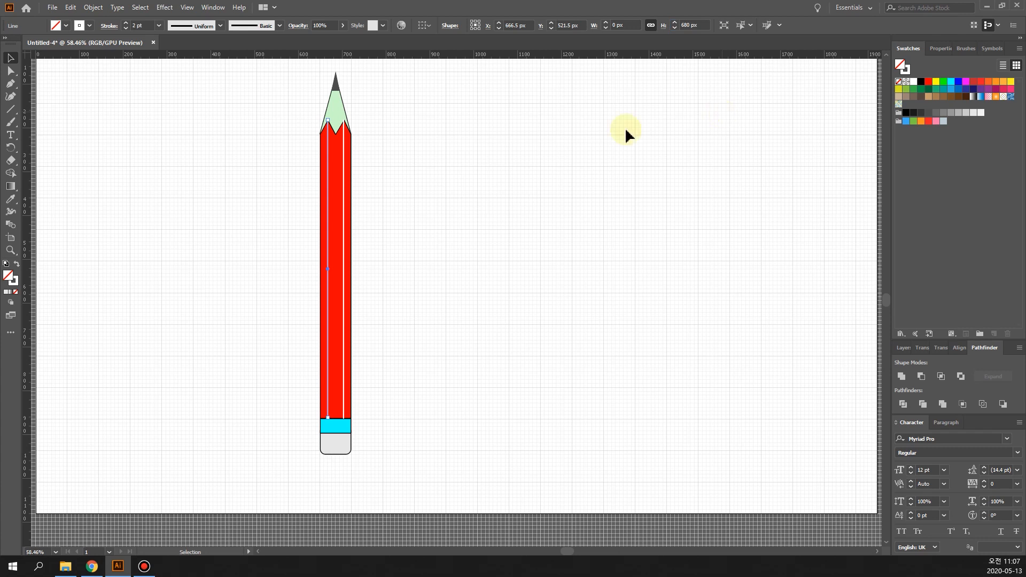
{"action": "left_click", "coordinate": [554, 245]}
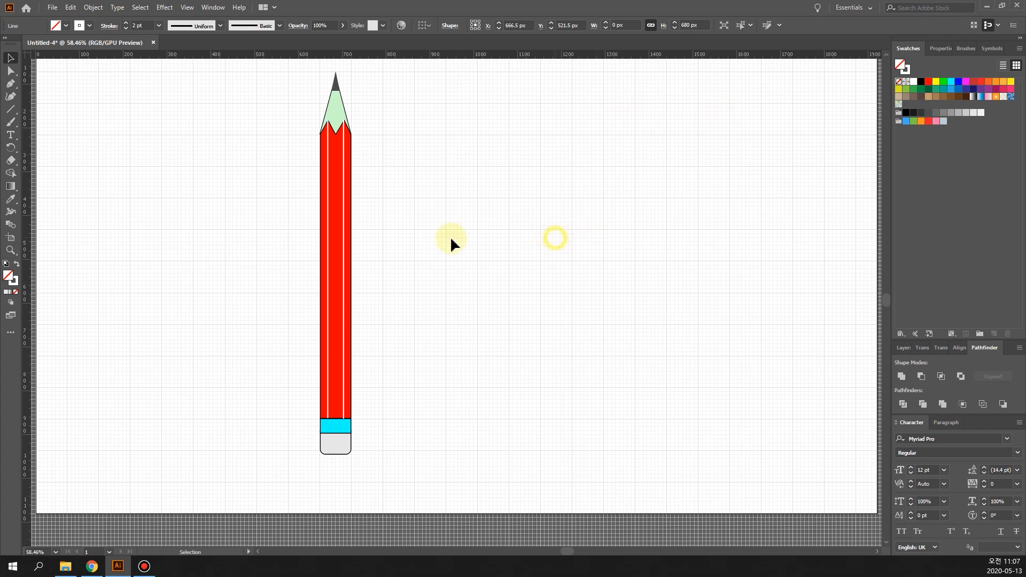
Set the height of the right white line on the pencil body to 682 px and deselect it
{"action": "left_click", "coordinate": [346, 166]}
{"action": "left_click", "coordinate": [344, 162]}
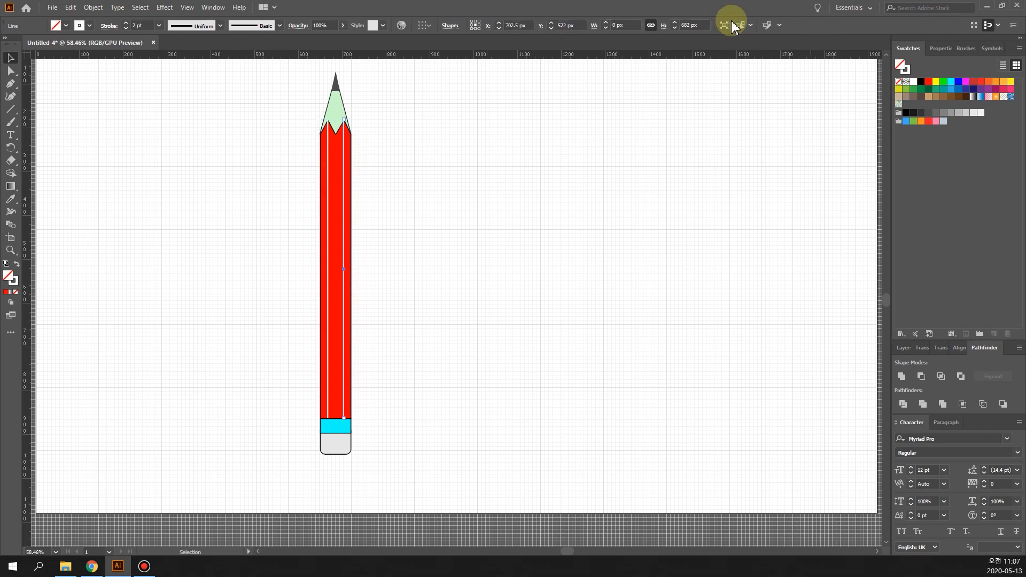
{"action": "double_click", "coordinate": [684, 26]}
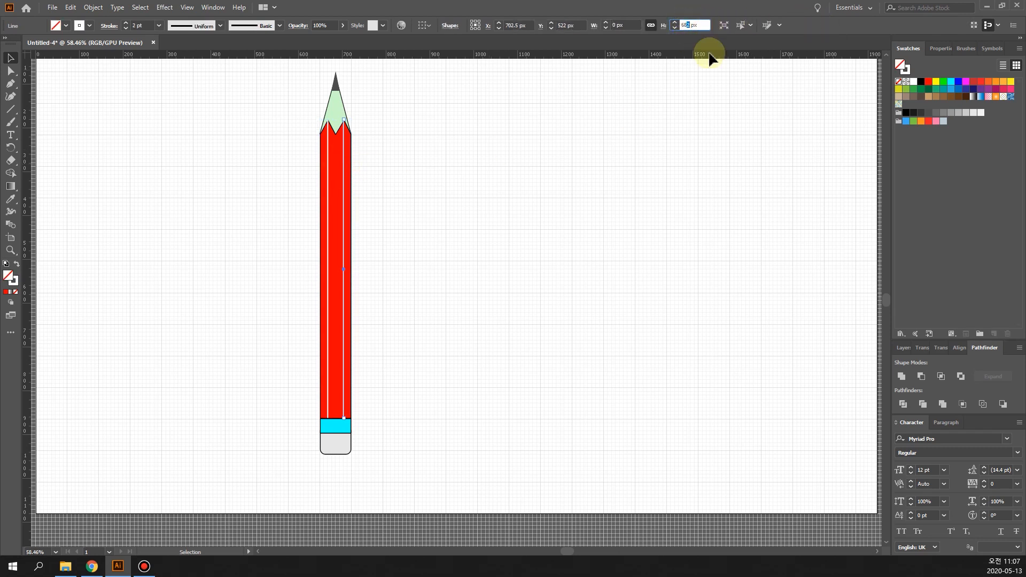
{"action": "type", "text": "2"}
{"action": "key", "text": "Return"}
{"action": "left_click", "coordinate": [478, 312]}
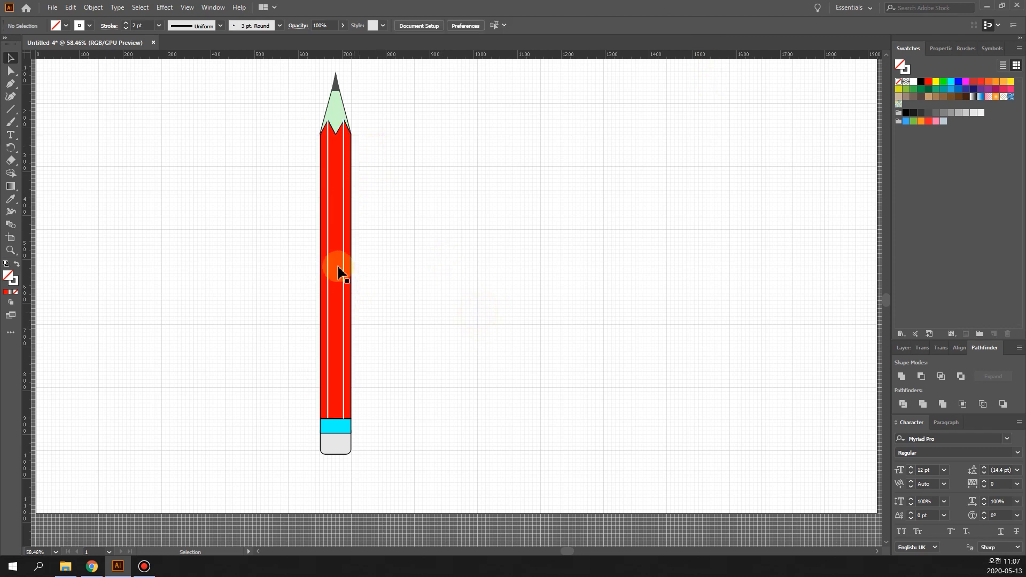
Nudge both white lines on the pencil body down together to Y 524 px and deselect them
{"action": "left_click", "coordinate": [332, 193]}
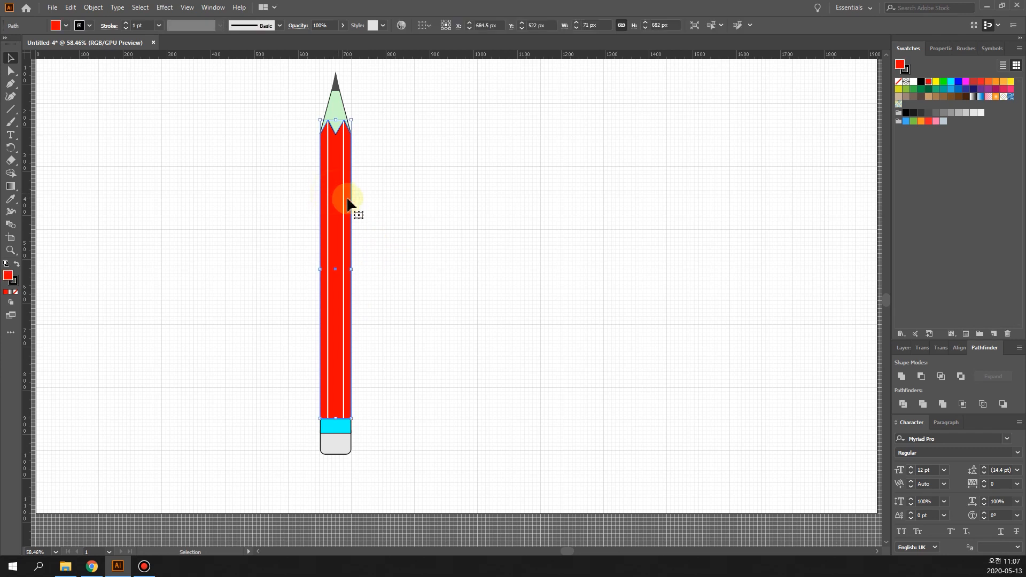
{"action": "left_click", "coordinate": [344, 205]}
{"action": "left_click", "coordinate": [438, 248]}
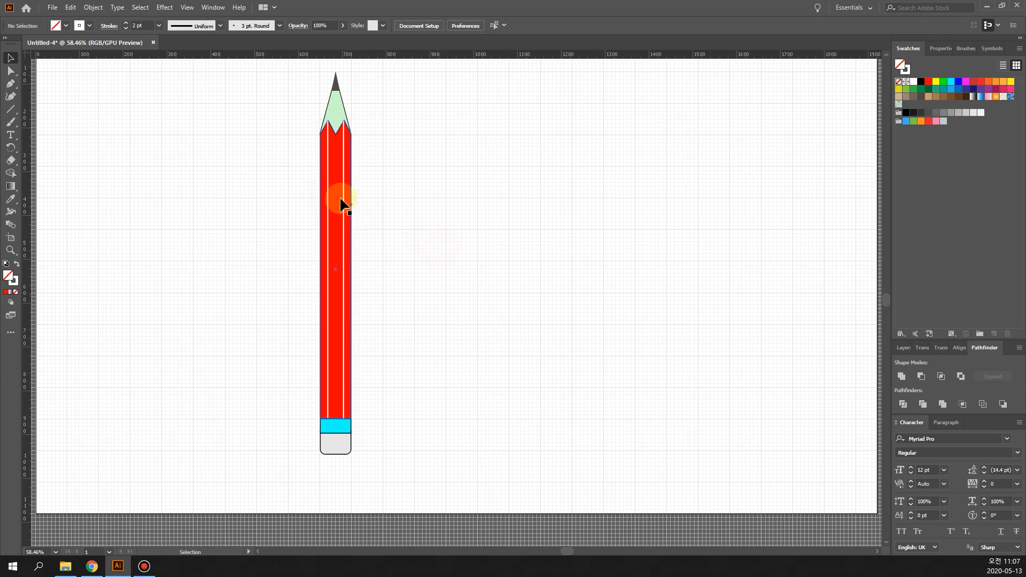
{"action": "left_click", "coordinate": [342, 209]}
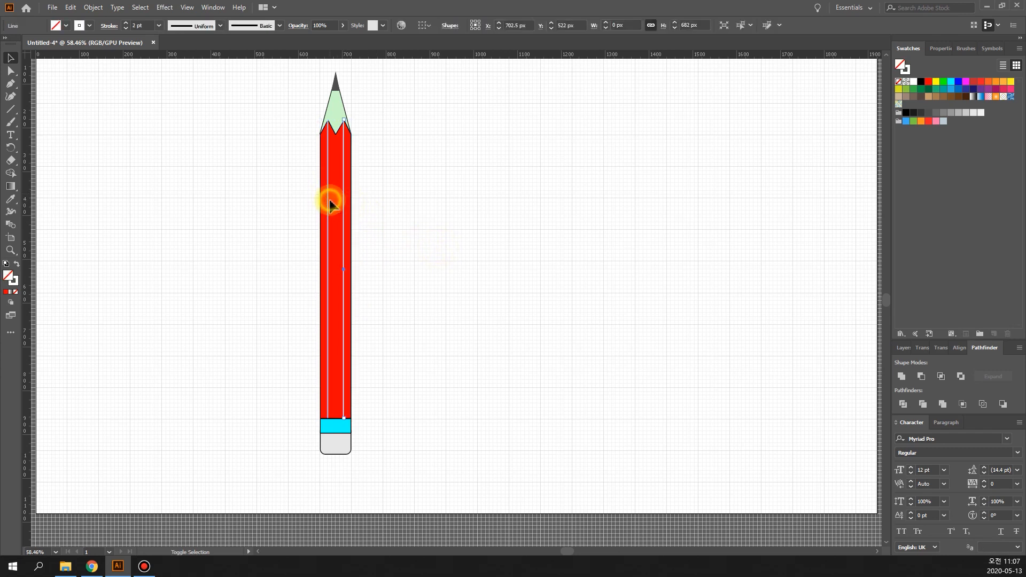
{"action": "left_click", "coordinate": [327, 202], "text": "shift"}
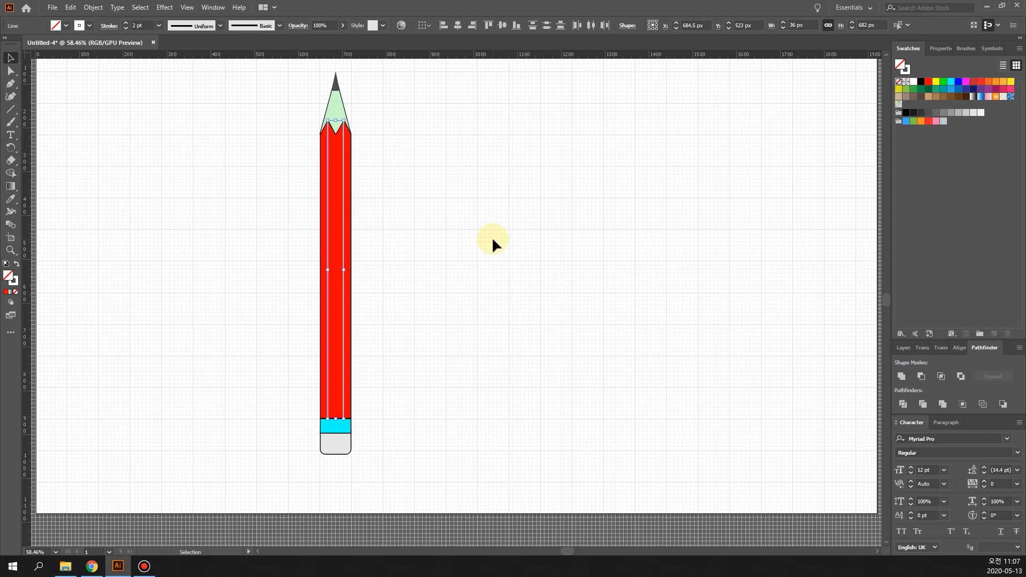
{"action": "left_click", "coordinate": [492, 248]}
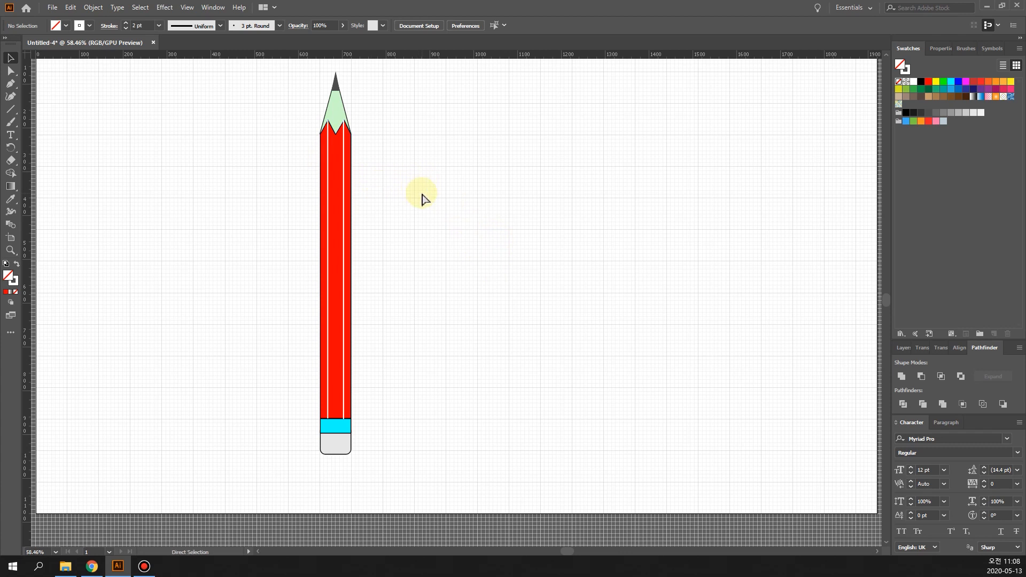
{"action": "key", "text": "ctrl+1"}
{"action": "scroll", "coordinate": [421, 195], "scroll_direction": "up", "scroll_amount": 5}
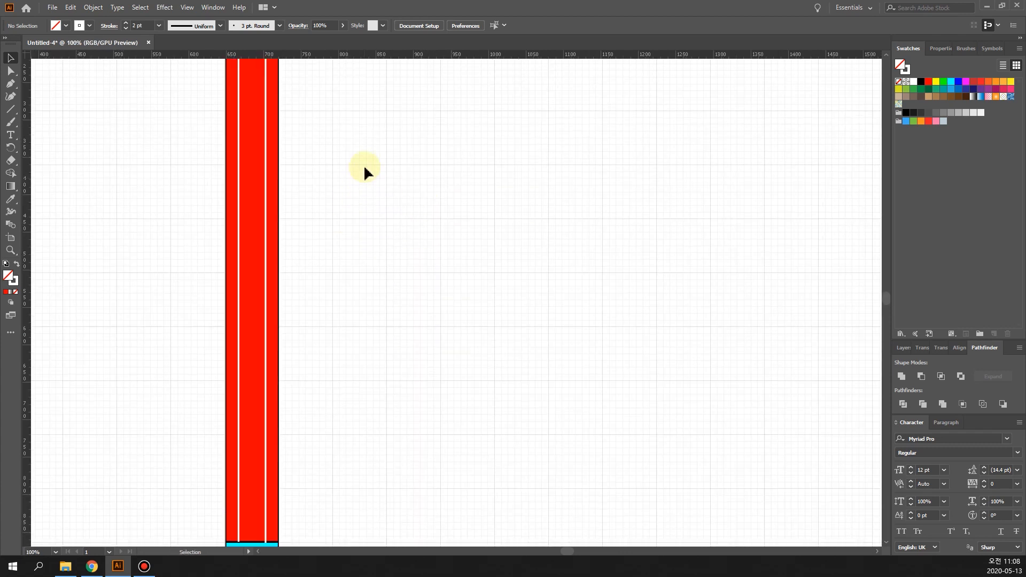
{"action": "left_click", "coordinate": [266, 193]}
{"action": "left_click", "coordinate": [238, 193], "text": "shift"}
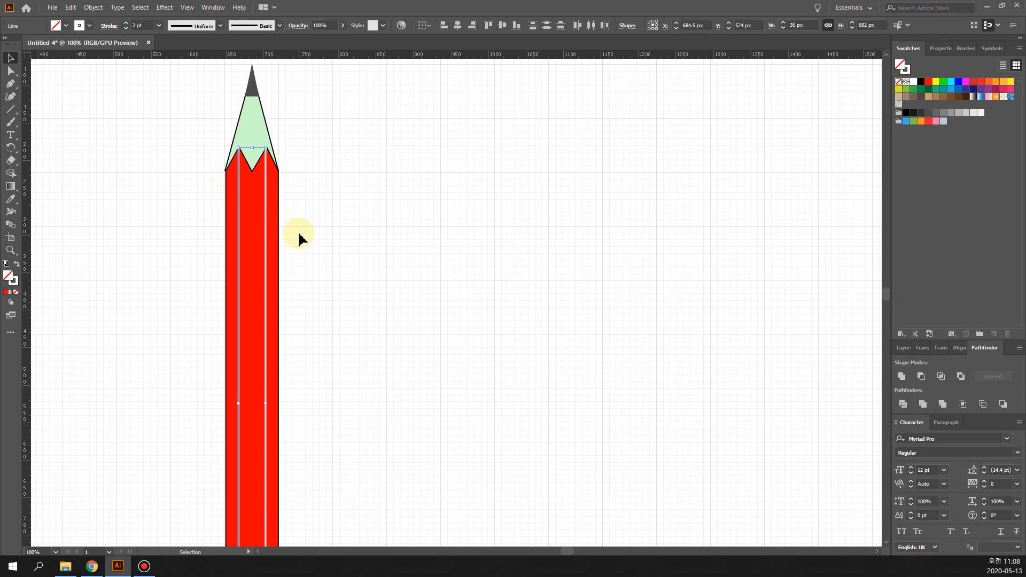
{"action": "left_click", "coordinate": [377, 275]}
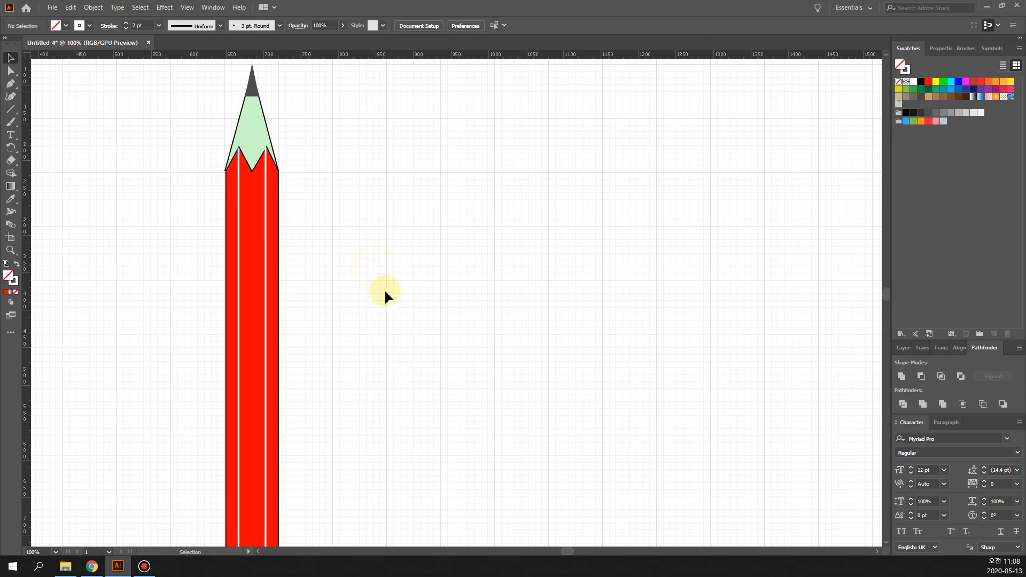
Nudge the right white line sideways to X 703.5 px and the left white line to X 667 px
{"action": "left_click", "coordinate": [267, 243]}
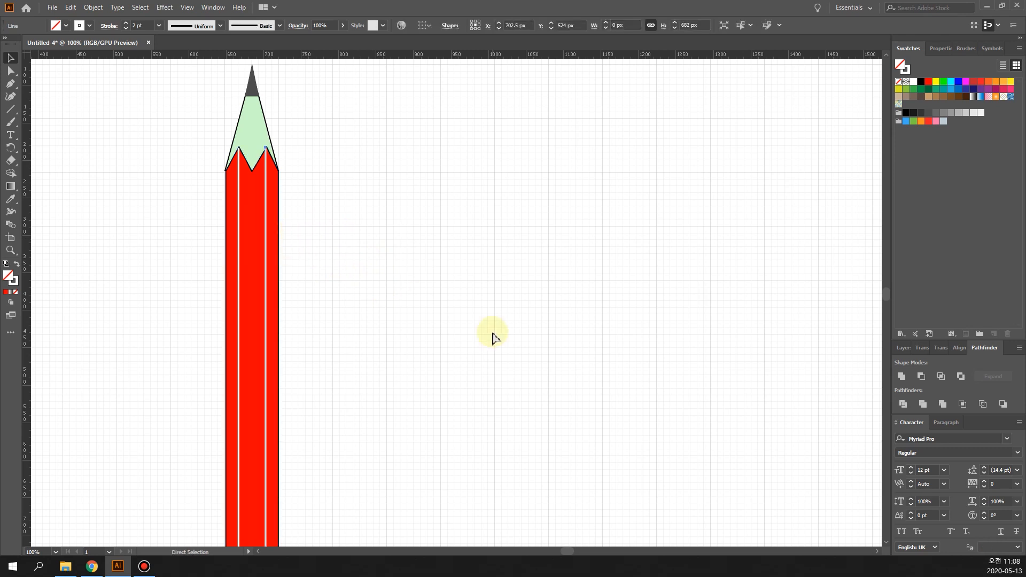
{"action": "left_click", "coordinate": [492, 332]}
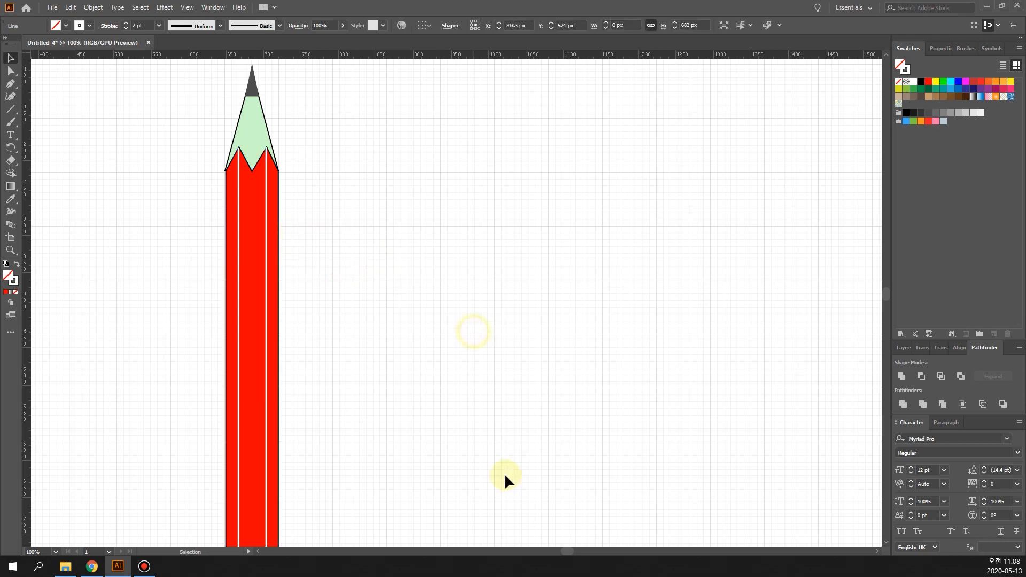
{"action": "left_click", "coordinate": [239, 224]}
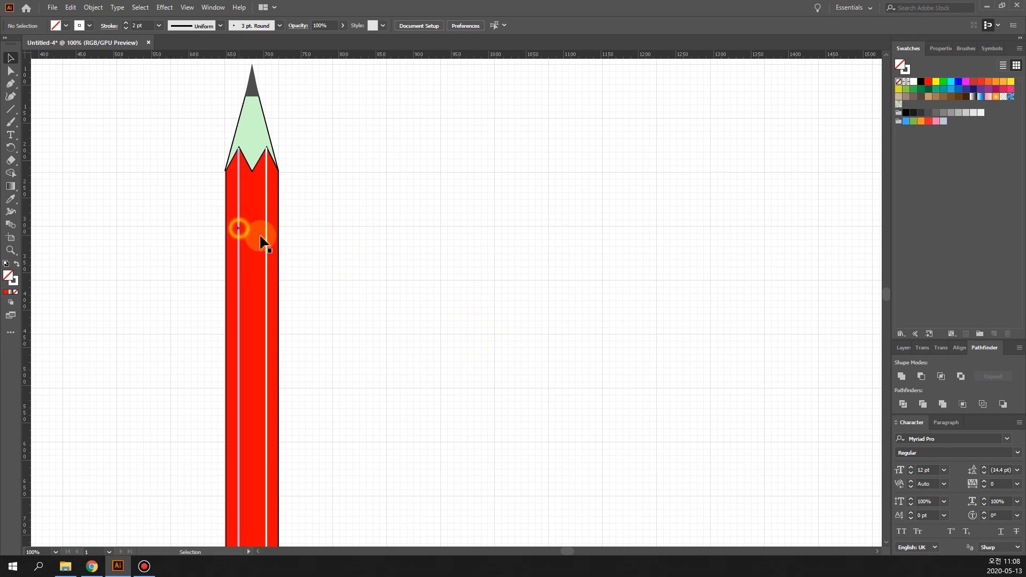
{"action": "left_click", "coordinate": [408, 291]}
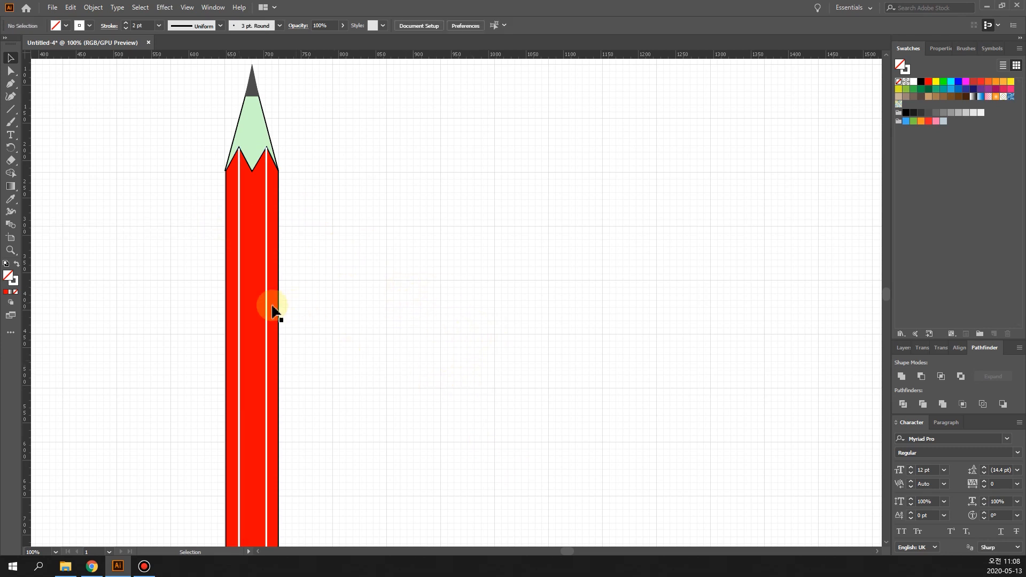
{"action": "left_click", "coordinate": [266, 305]}
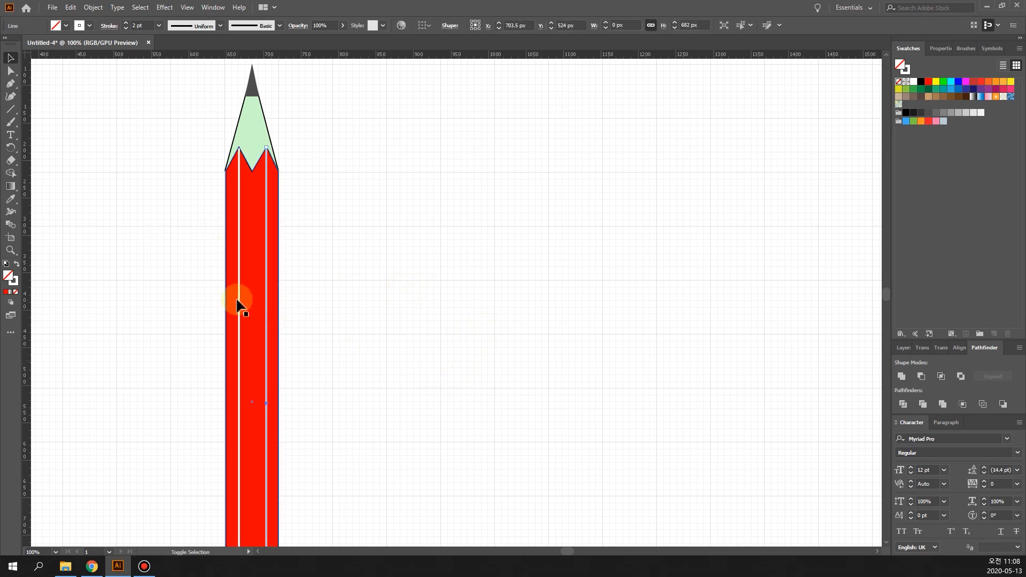
{"action": "left_click", "coordinate": [237, 299], "text": "shift"}
{"action": "left_click", "coordinate": [239, 299], "text": "shift"}
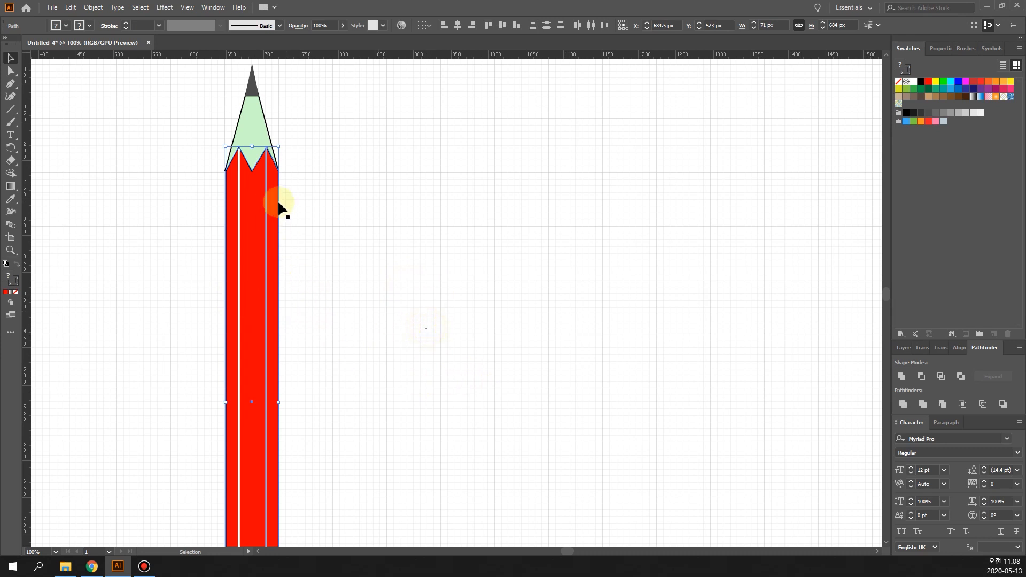
{"action": "left_click", "coordinate": [339, 219]}
Shorten the right white line on the pencil body and set the left white line's height to 678 px
{"action": "left_click", "coordinate": [266, 171]}
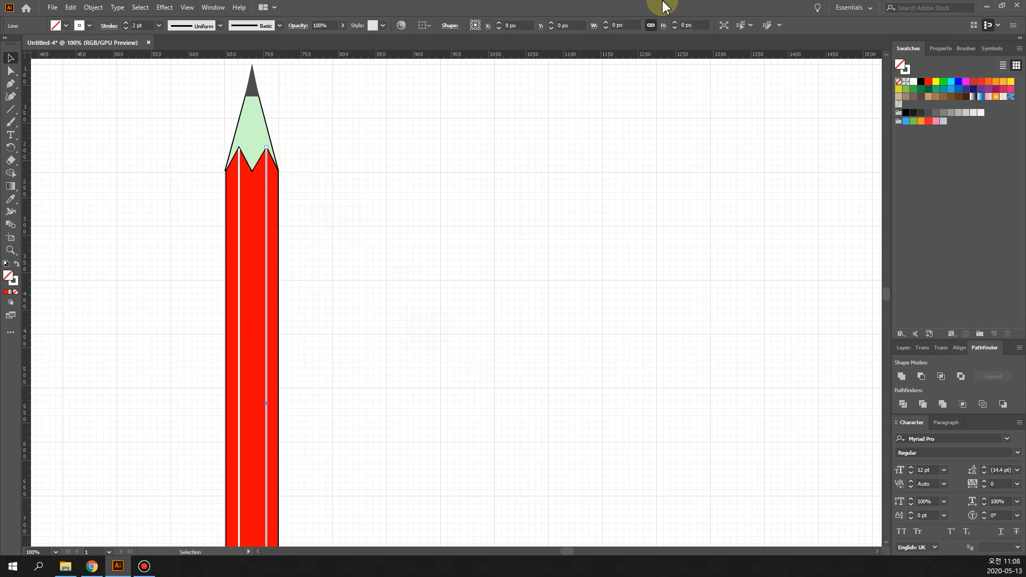
{"action": "left_click", "coordinate": [690, 25]}
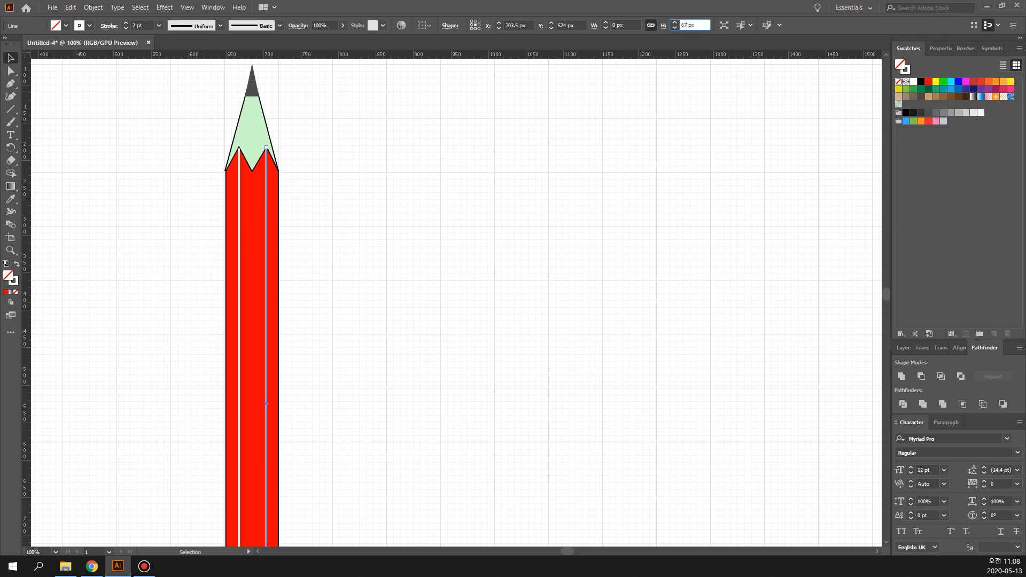
{"action": "key", "text": "Return"}
{"action": "left_click", "coordinate": [607, 294]}
{"action": "left_click", "coordinate": [239, 227]}
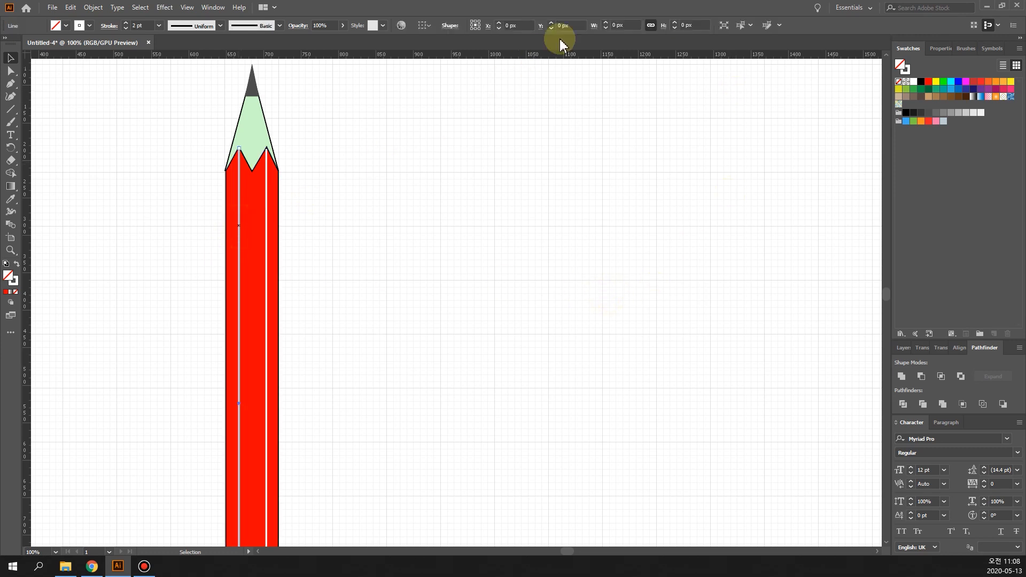
{"action": "left_click", "coordinate": [689, 25]}
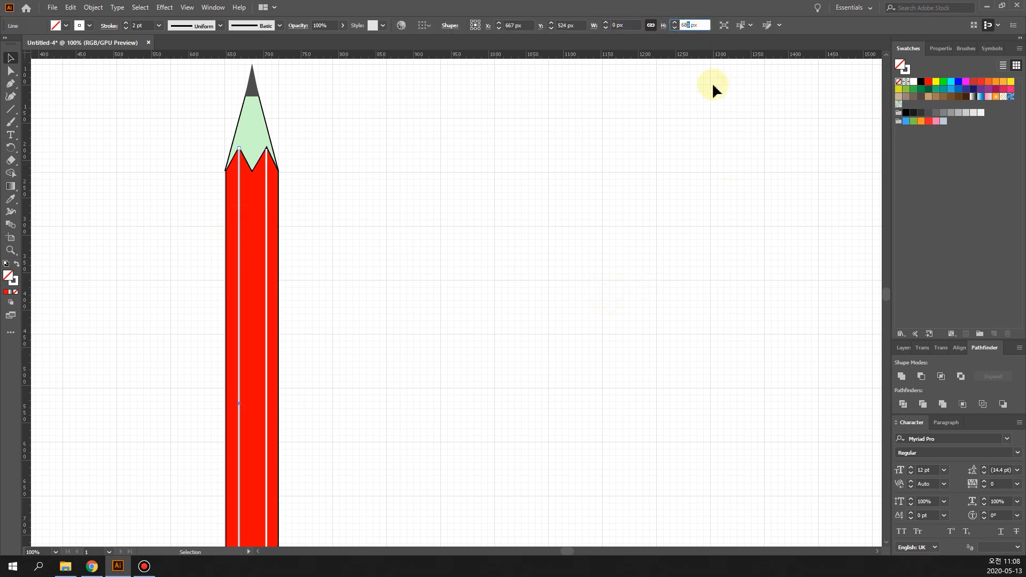
{"action": "key", "text": "Return"}
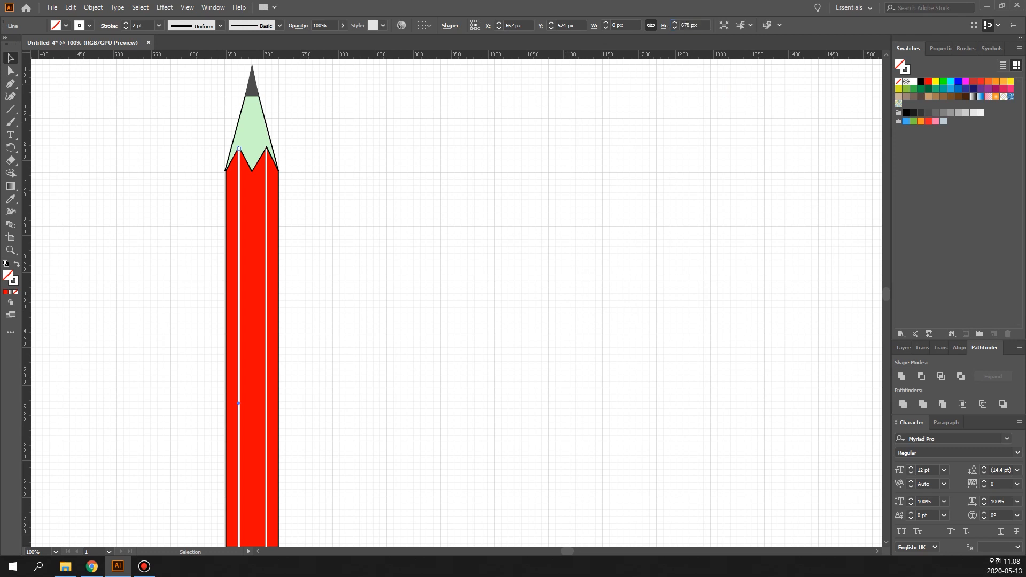
{"action": "left_click", "coordinate": [558, 223]}
Group all parts of the pencil illustration into one object and deselect it
{"action": "scroll", "coordinate": [480, 269], "scroll_direction": "down", "scroll_amount": 5}
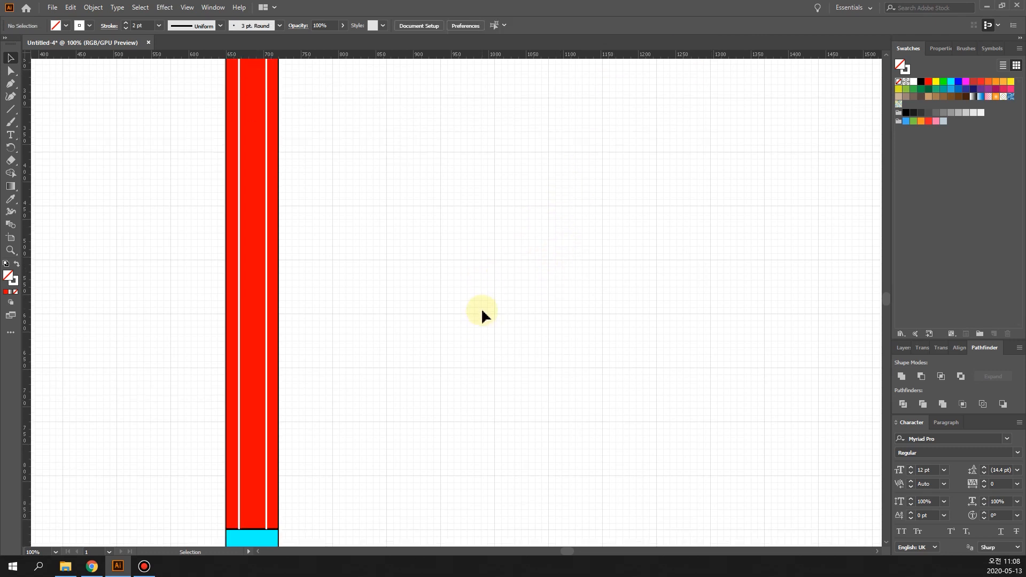
{"action": "scroll", "coordinate": [330, 398], "scroll_direction": "up", "scroll_amount": 5}
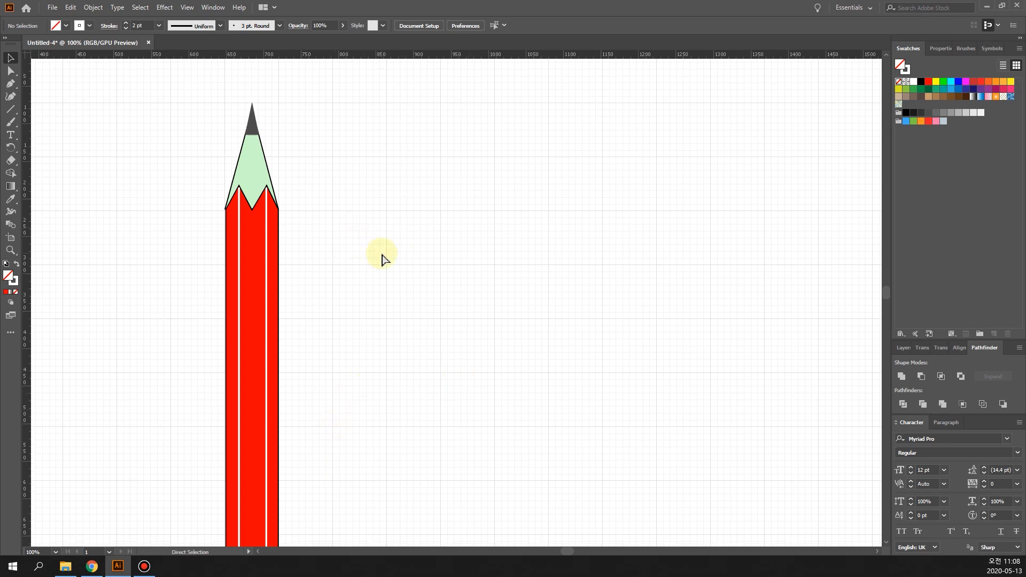
{"action": "key", "text": "ctrl+0"}
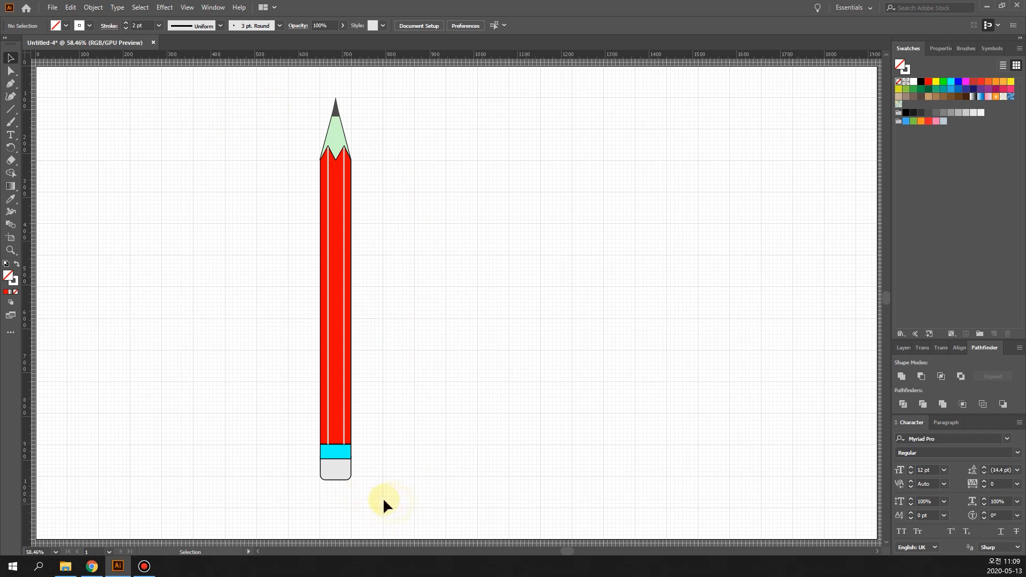
{"action": "left_click_drag", "start_coordinate": [367, 501], "coordinate": [306, 85]}
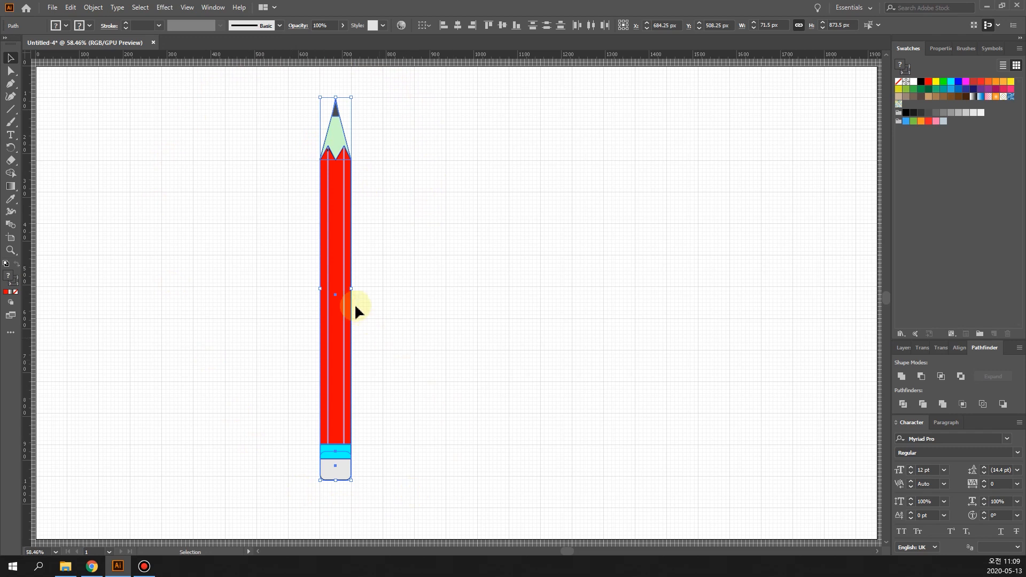
{"action": "mouse_move", "coordinate": [296, 81]}
{"action": "left_mouse_down"}
{"action": "mouse_move", "coordinate": [383, 328]}
{"action": "mouse_move", "coordinate": [390, 509]}
{"action": "left_mouse_up"}
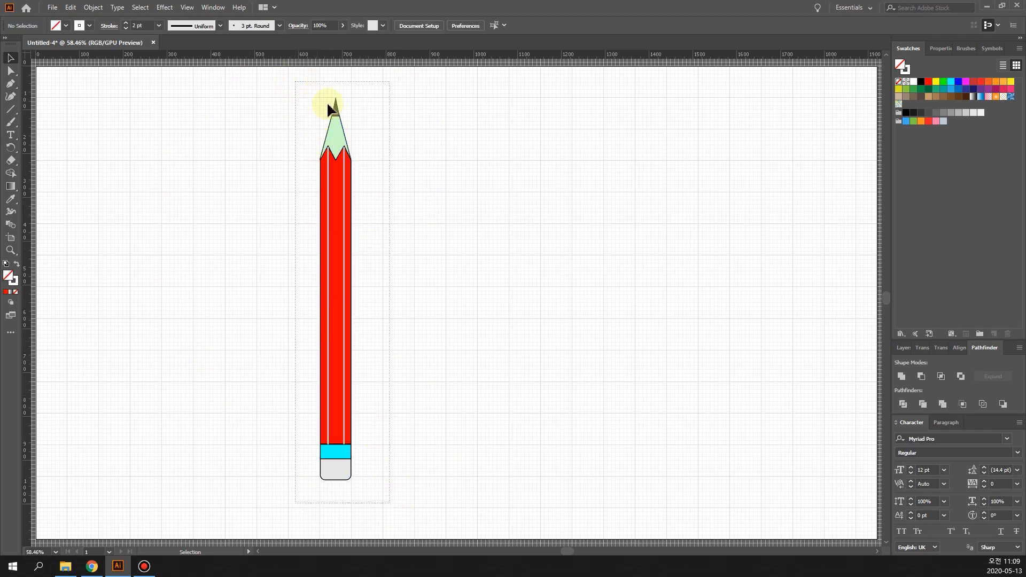
{"action": "right_click", "coordinate": [327, 159]}
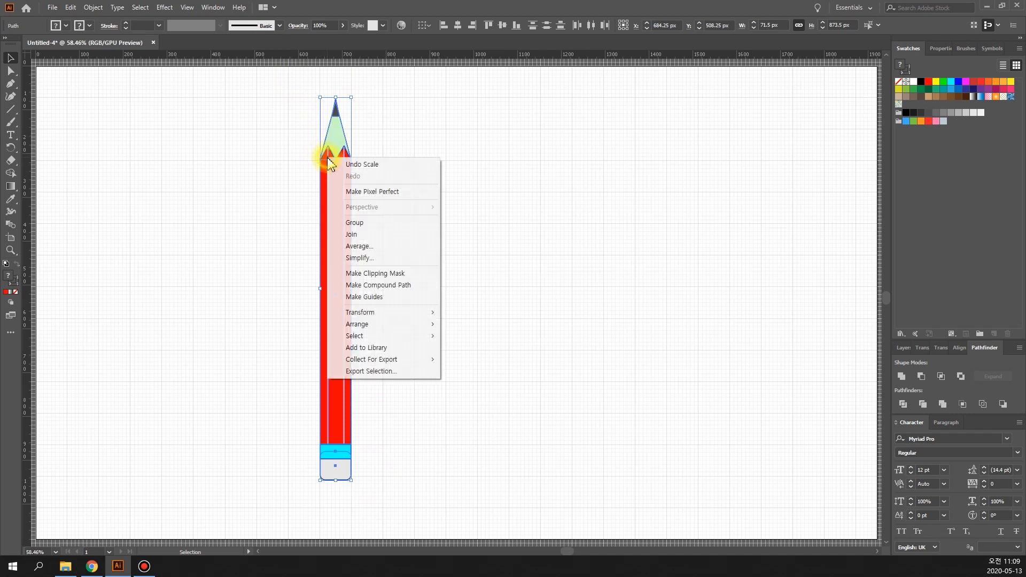
{"action": "left_click", "coordinate": [378, 227]}
{"action": "left_click", "coordinate": [529, 347]}
Move the pencil group to about X 623 px, Y 502 px and place a copy beside it at about X 812 px
{"action": "mouse_move", "coordinate": [333, 247]}
{"action": "left_mouse_down"}
{"action": "mouse_move", "coordinate": [460, 252]}
{"action": "mouse_move", "coordinate": [310, 251]}
{"action": "left_mouse_up"}
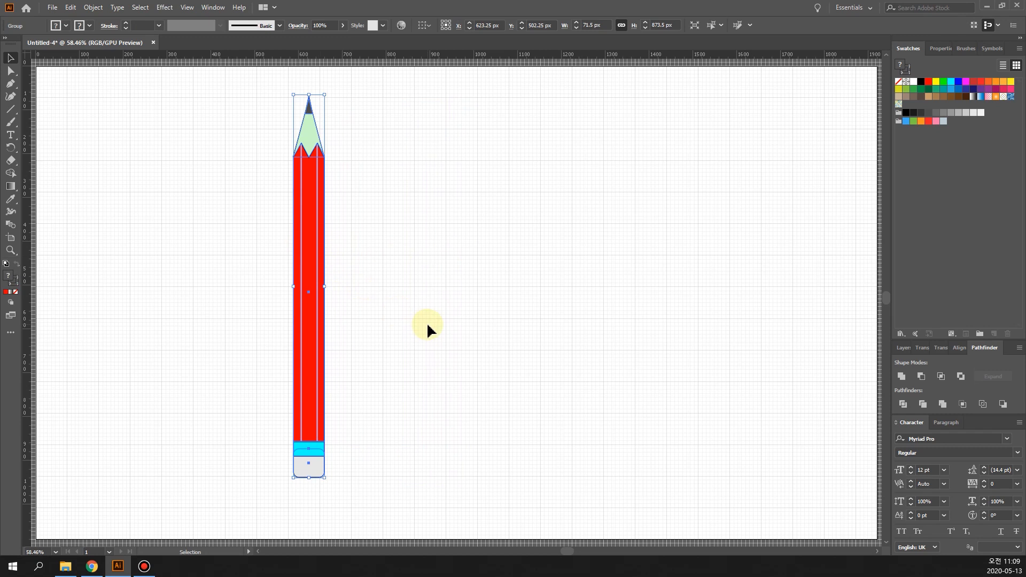
{"action": "left_click", "coordinate": [316, 249]}
{"action": "left_click_drag", "start_coordinate": [309, 248], "coordinate": [393, 248]}
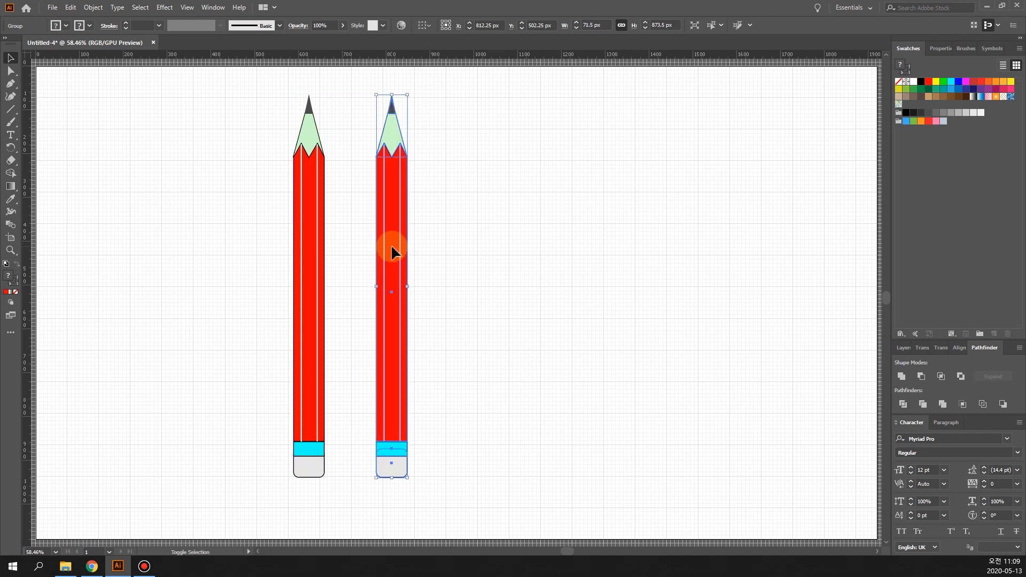
{"action": "left_click", "coordinate": [457, 291]}
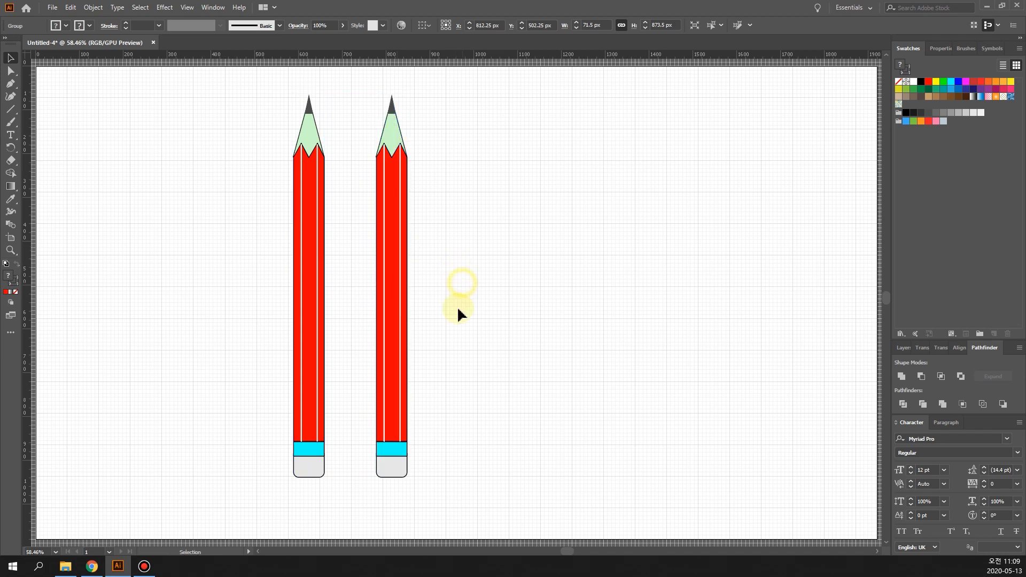
{"action": "left_click", "coordinate": [394, 251]}
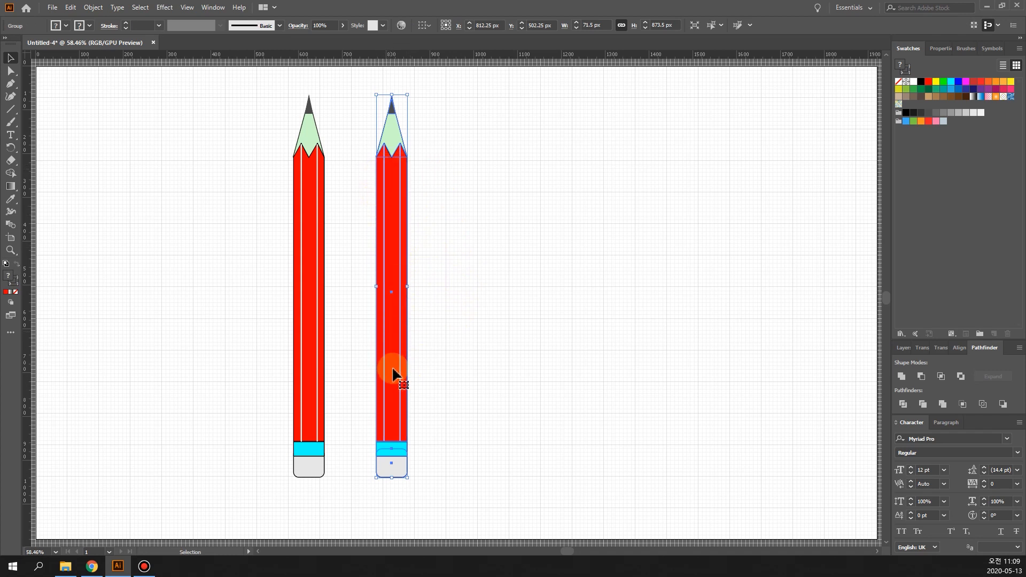
{"action": "left_click", "coordinate": [446, 348]}
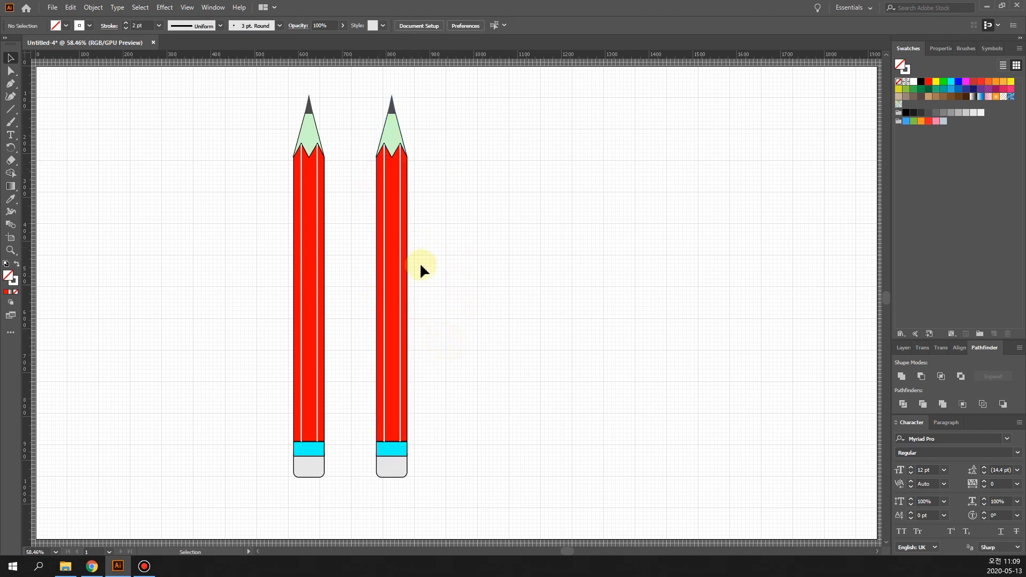
Inside the copied pencil's group, recolour the red body green and leave group isolation
{"action": "left_click", "coordinate": [391, 214]}
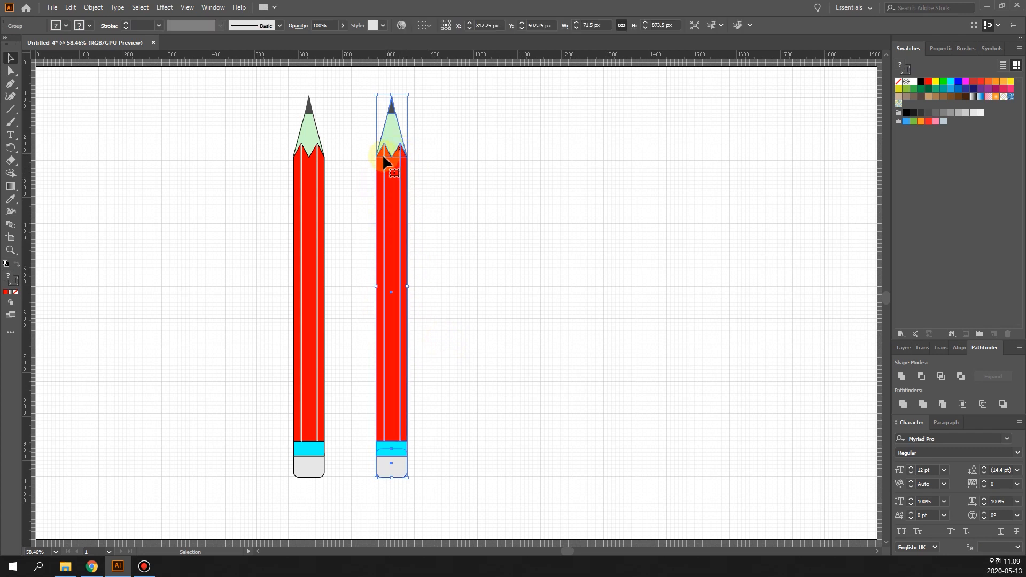
{"action": "double_click", "coordinate": [391, 270]}
{"action": "left_click", "coordinate": [393, 279]}
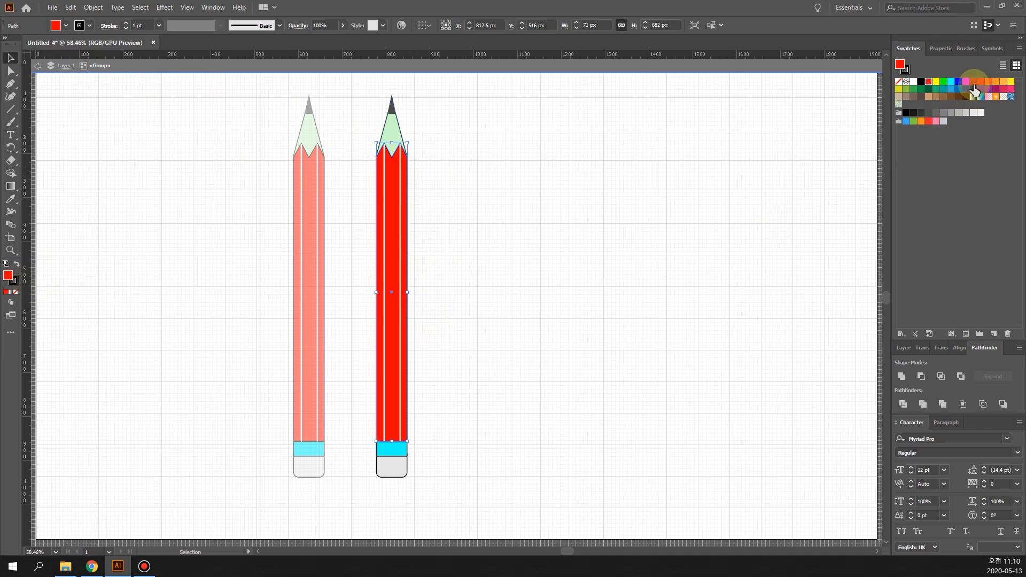
{"action": "left_click", "coordinate": [942, 83]}
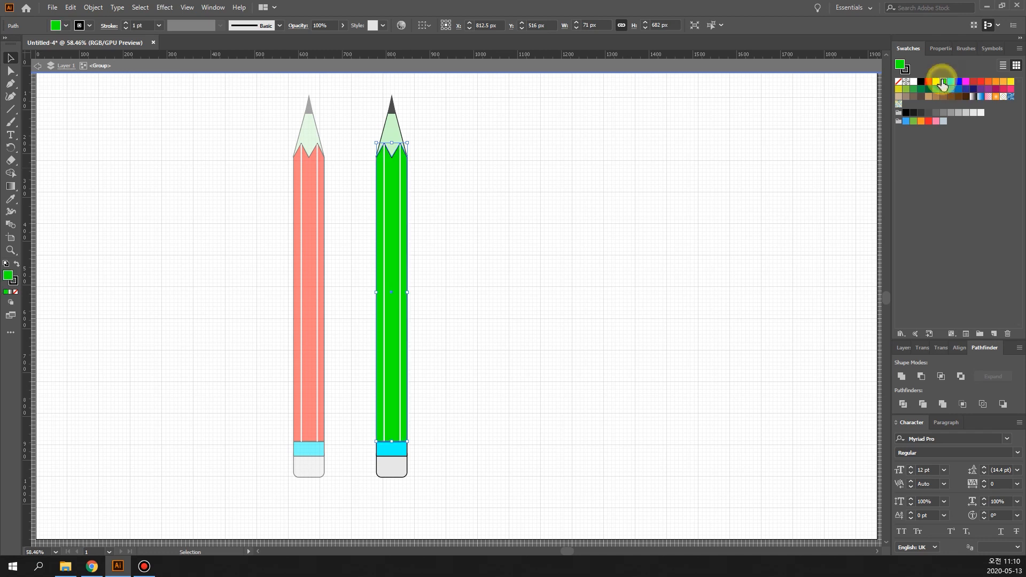
{"action": "left_click", "coordinate": [470, 309]}
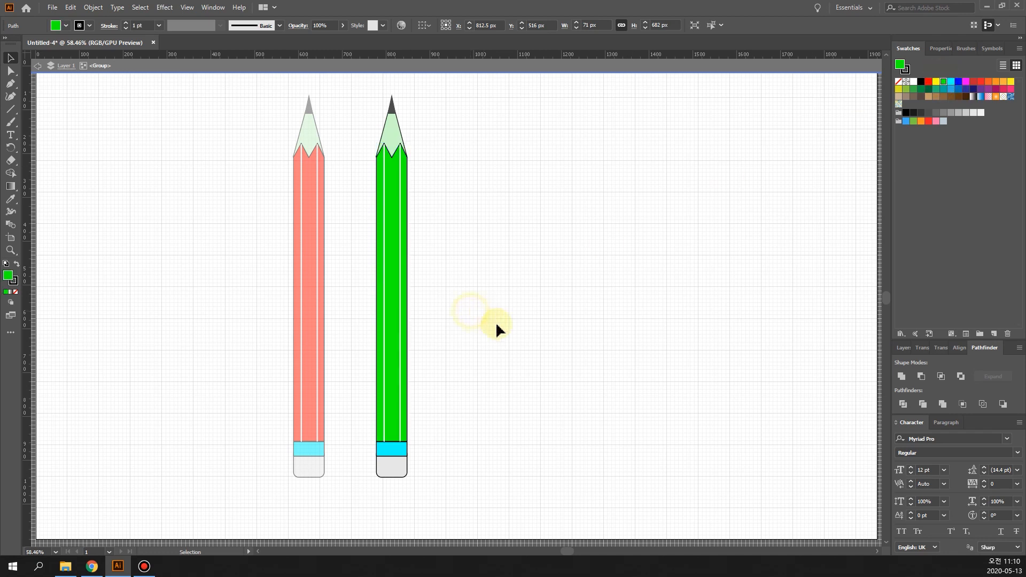
{"action": "double_click", "coordinate": [455, 499]}
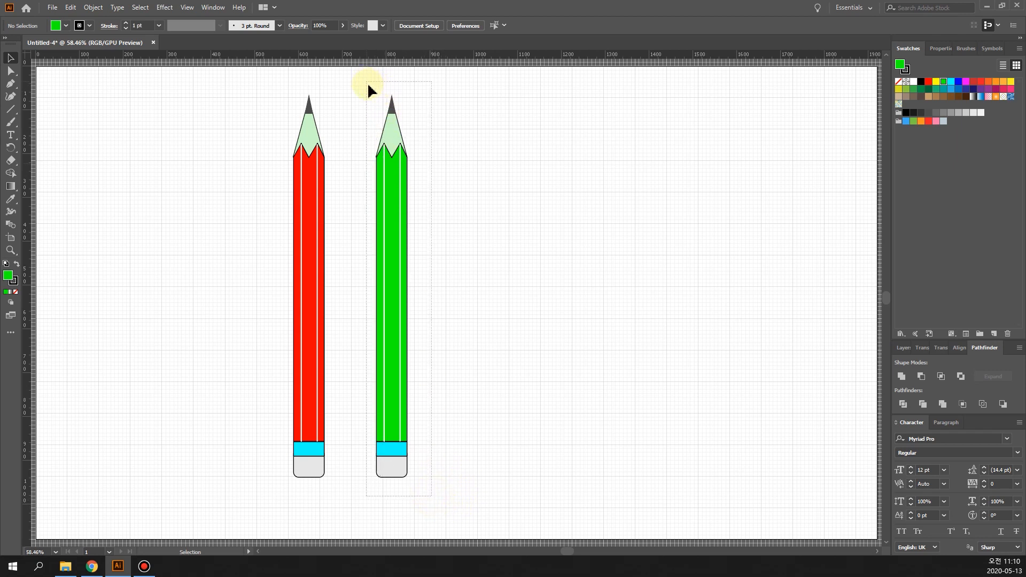
Duplicate the green pencil group sideways to about X 1001 px at the same height and deselect it
{"action": "left_click_drag", "start_coordinate": [367, 85], "coordinate": [378, 262]}
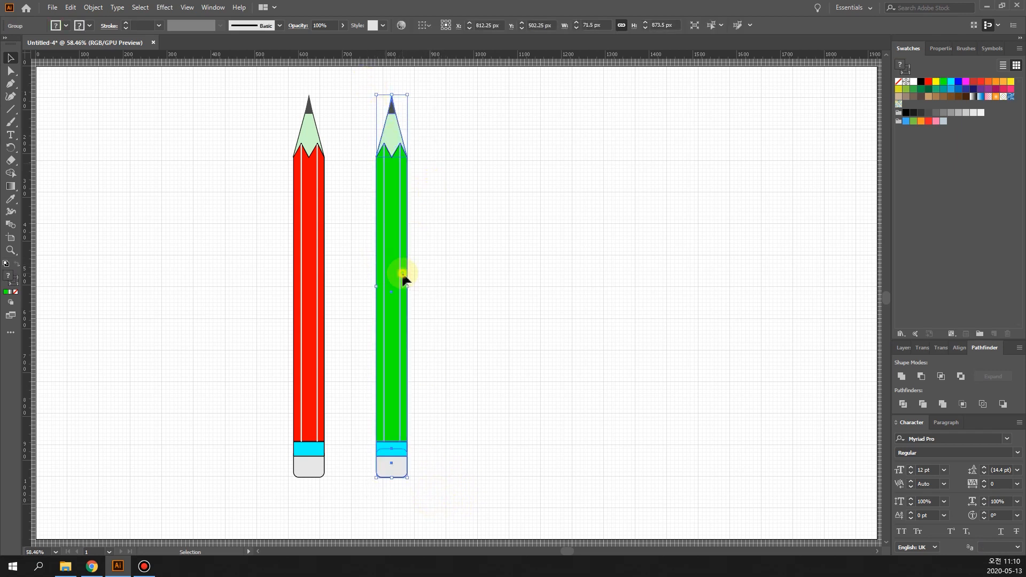
{"action": "left_click_drag", "start_coordinate": [404, 278], "coordinate": [488, 276]}
{"action": "left_click", "coordinate": [566, 378]}
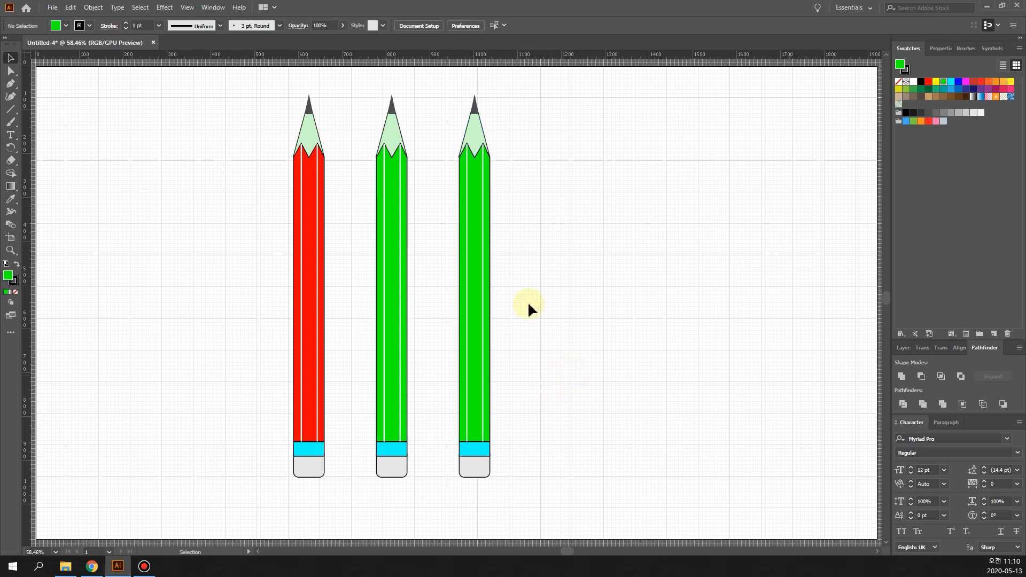
{"action": "left_click", "coordinate": [474, 259]}
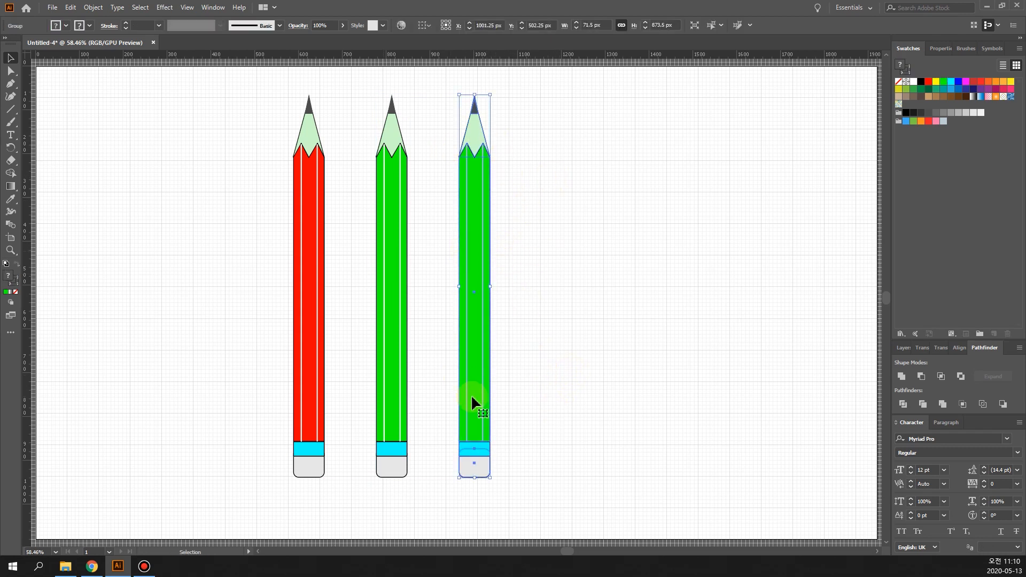
{"action": "left_click", "coordinate": [545, 387]}
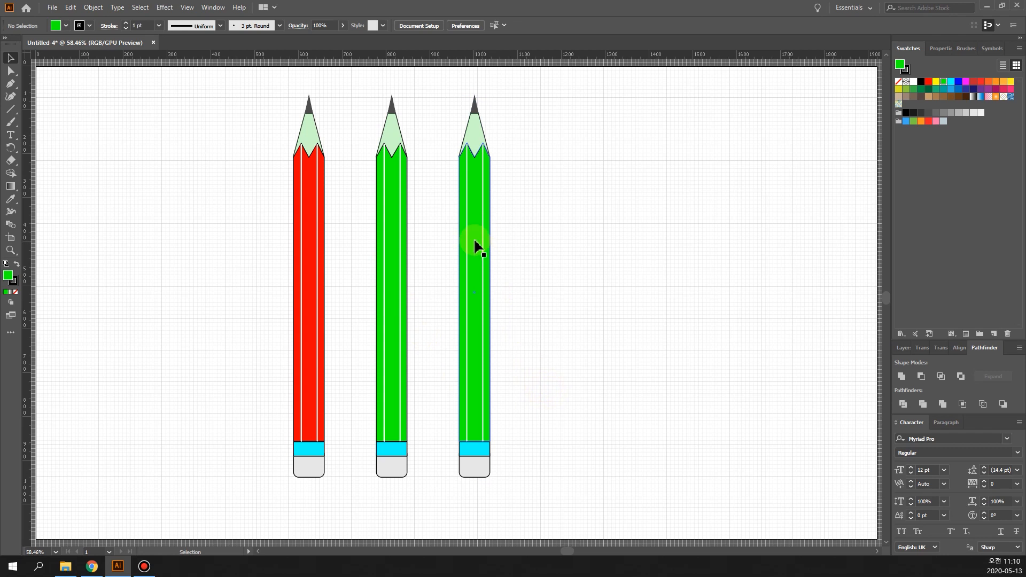
{"action": "left_click", "coordinate": [478, 271]}
{"action": "left_click", "coordinate": [535, 297]}
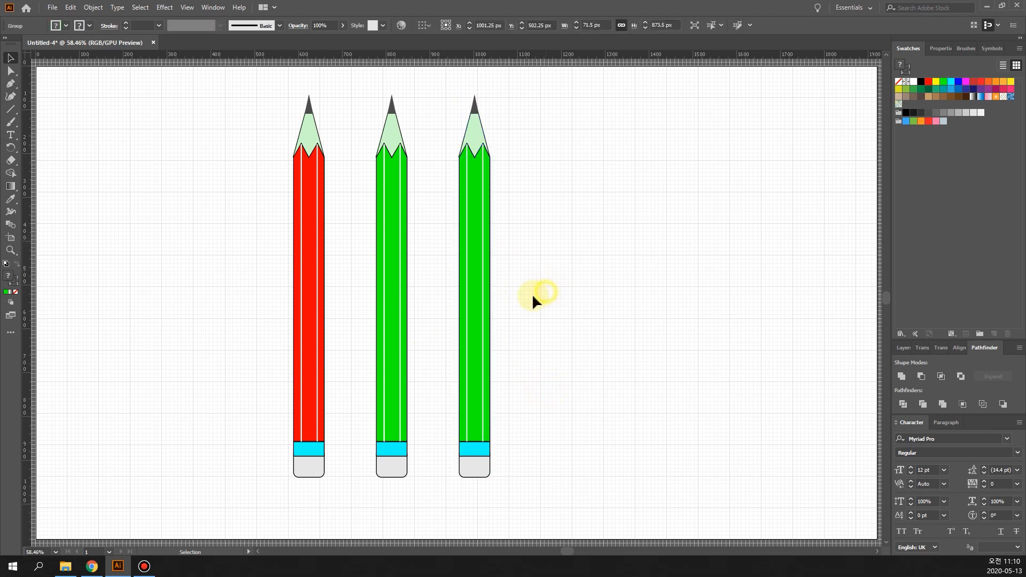
Inside the third pencil's group, recolour the green body magenta and leave group isolation
{"action": "double_click", "coordinate": [474, 277]}
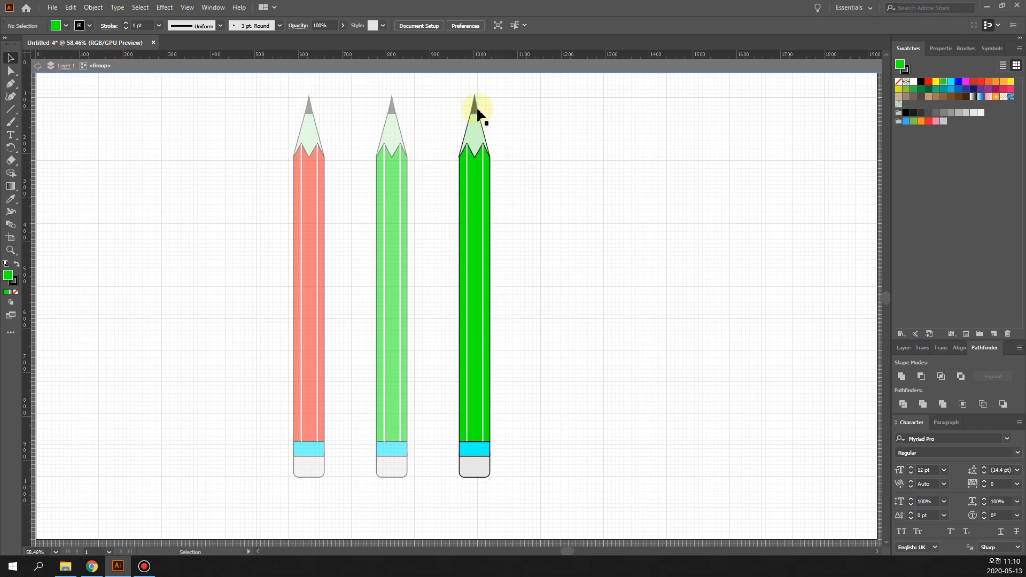
{"action": "left_click", "coordinate": [476, 316]}
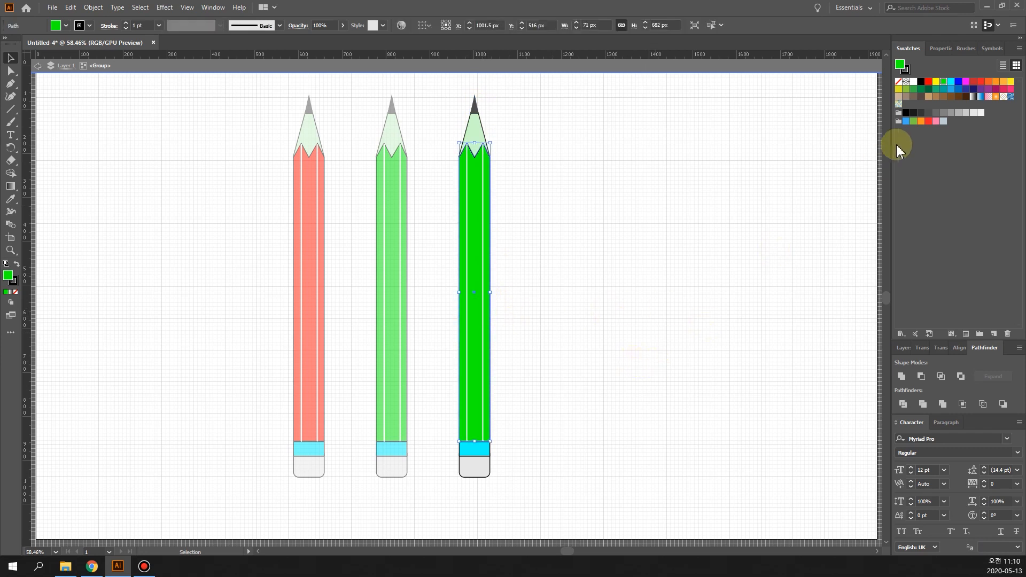
{"action": "left_click", "coordinate": [968, 87]}
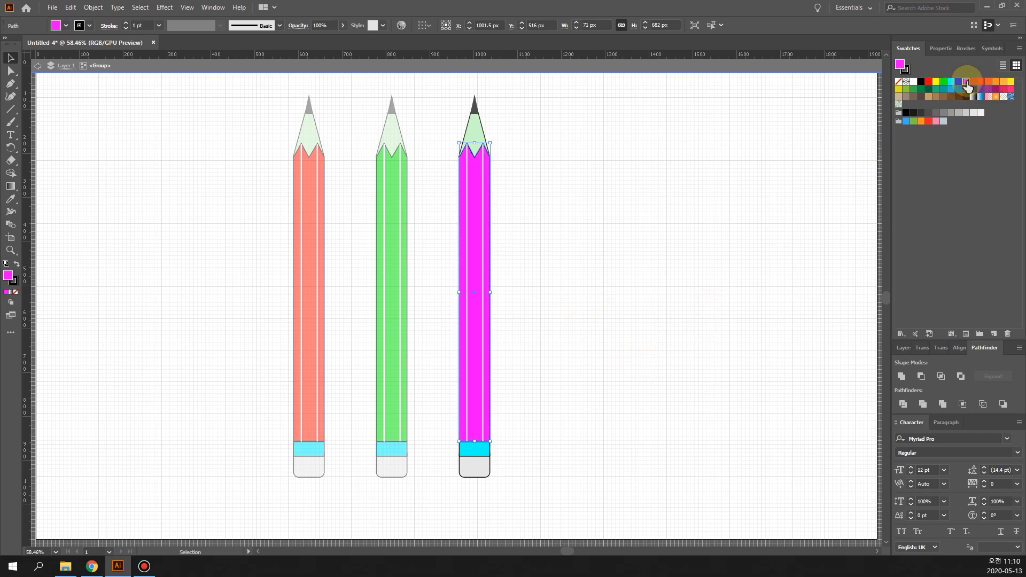
{"action": "left_click", "coordinate": [728, 324]}
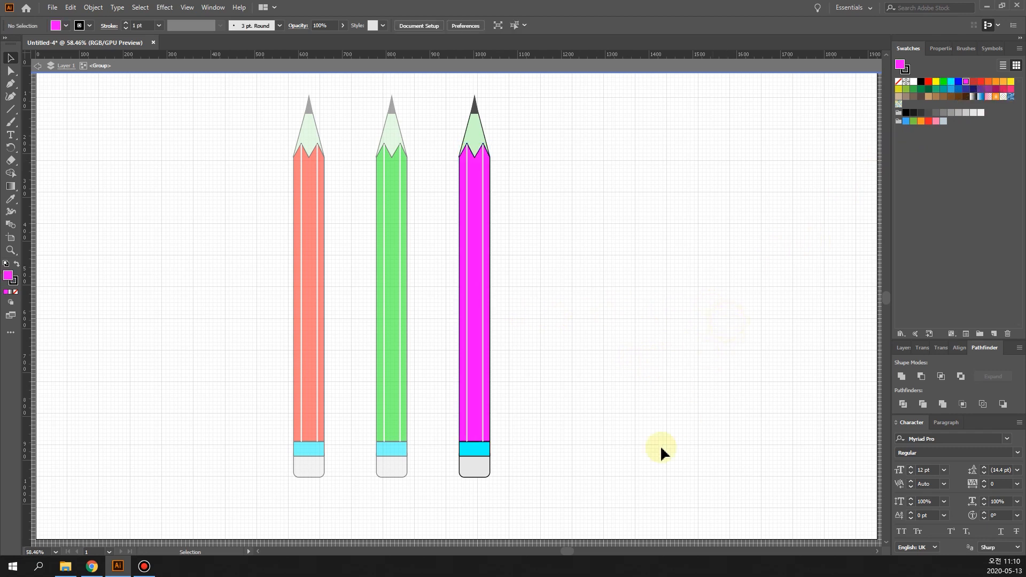
{"action": "double_click", "coordinate": [596, 496]}
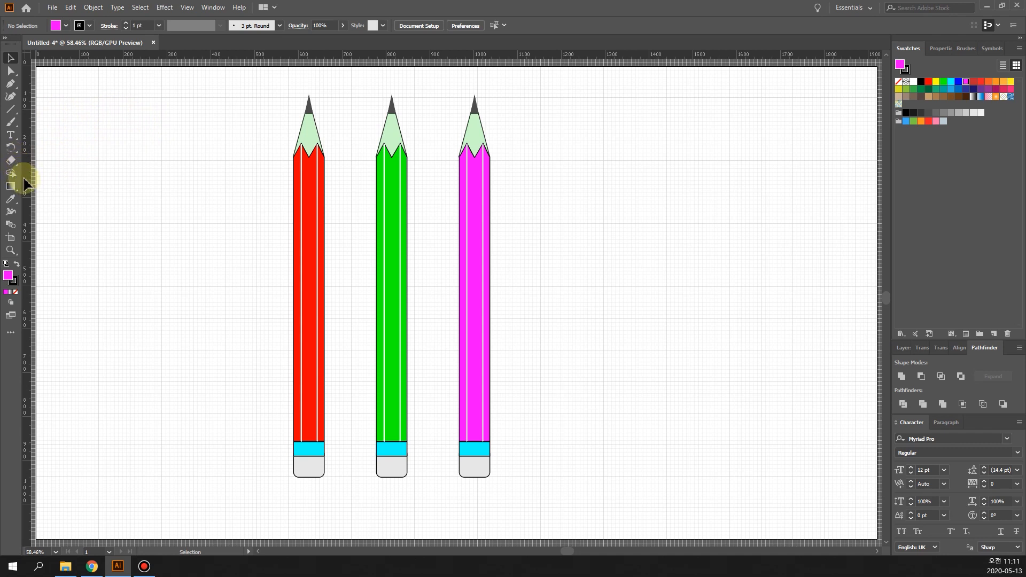
Draw a magenta rectangle about 191 x 104 px in the empty area beside the red pencil
{"action": "left_click", "coordinate": [15, 115]}
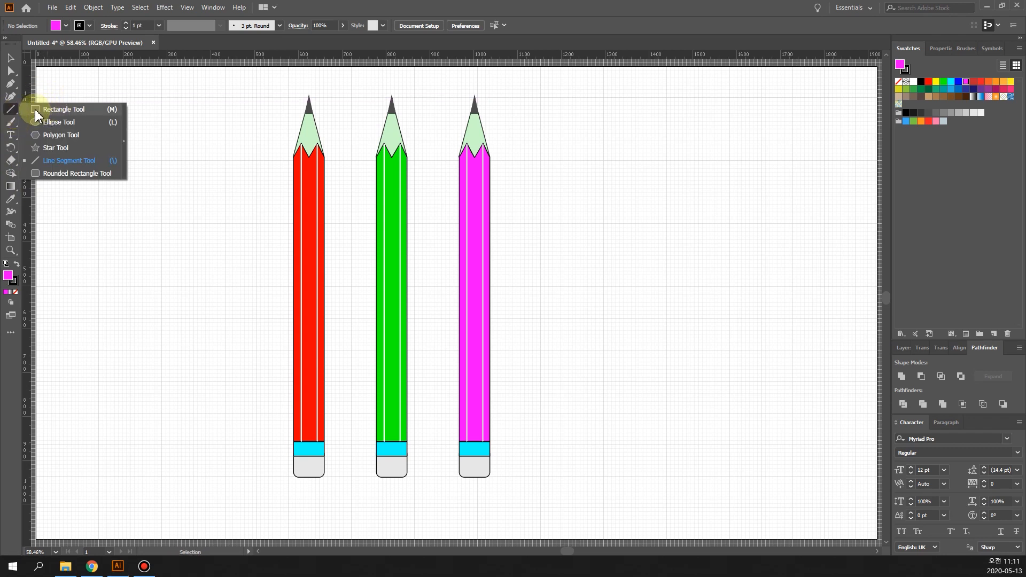
{"action": "left_click", "coordinate": [35, 110]}
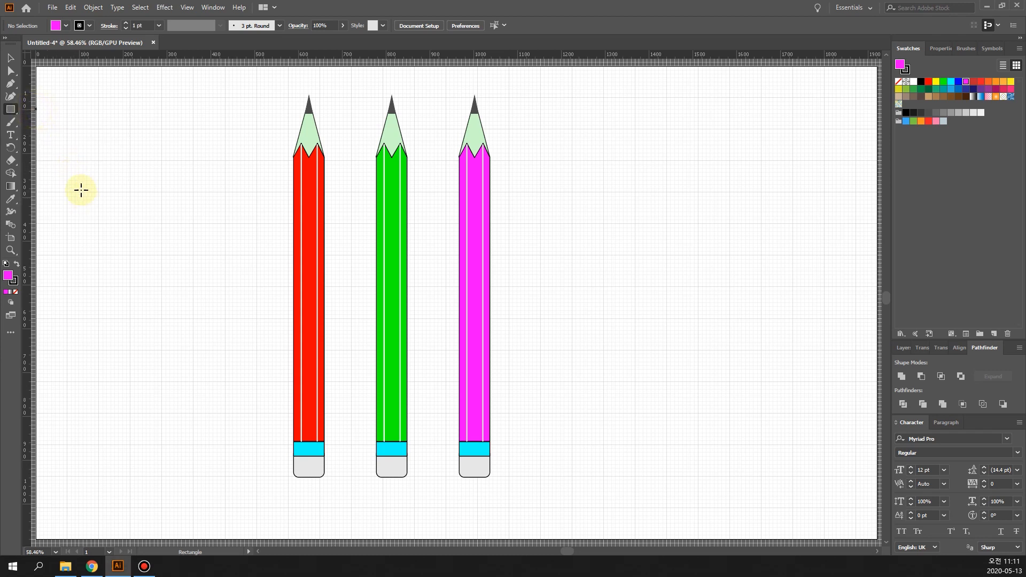
{"action": "left_click_drag", "start_coordinate": [86, 150], "coordinate": [196, 214]}
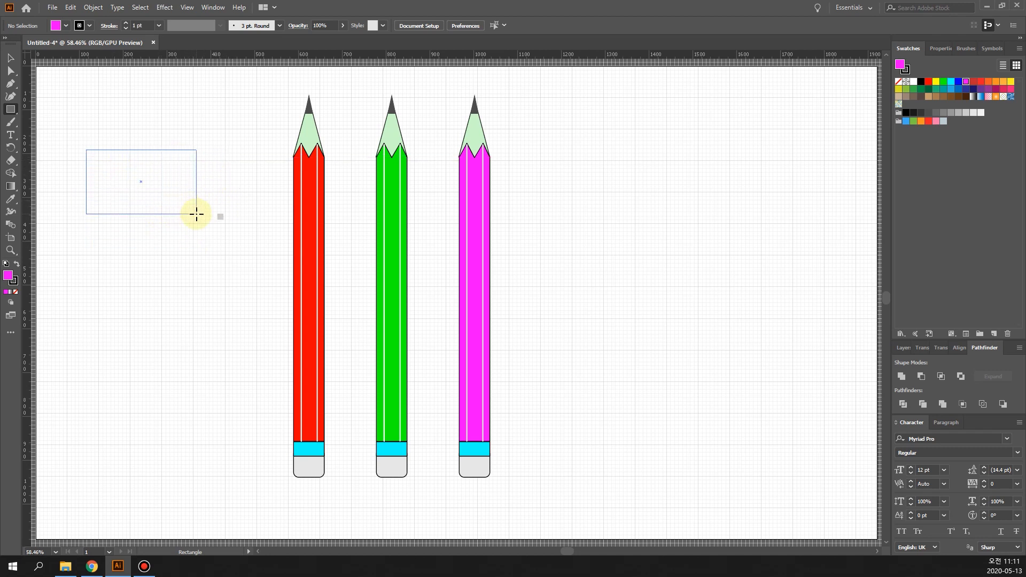
{"action": "left_click_drag", "start_coordinate": [196, 214], "coordinate": [159, 233]}
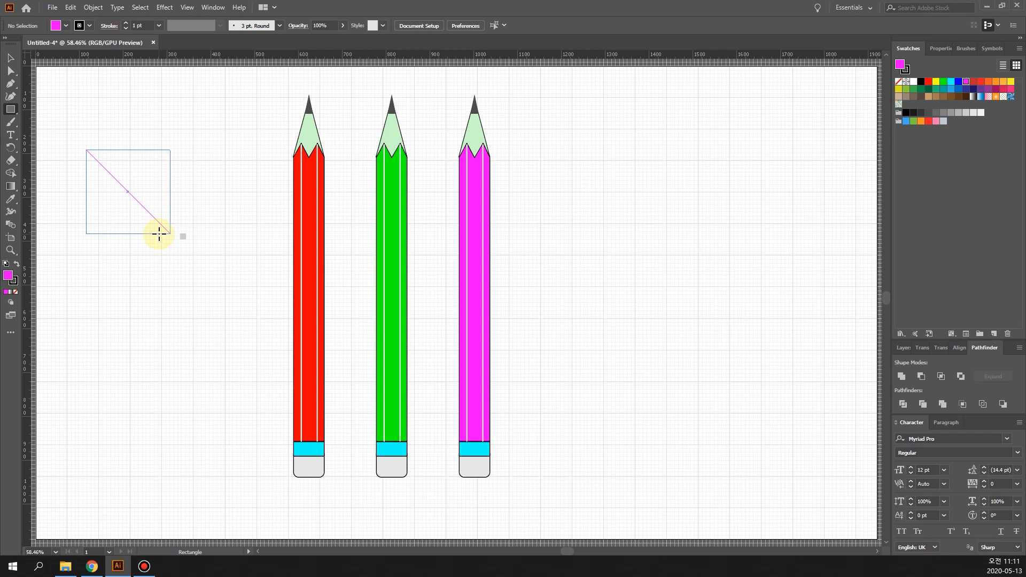
{"action": "left_click_drag", "start_coordinate": [159, 234], "coordinate": [171, 196]}
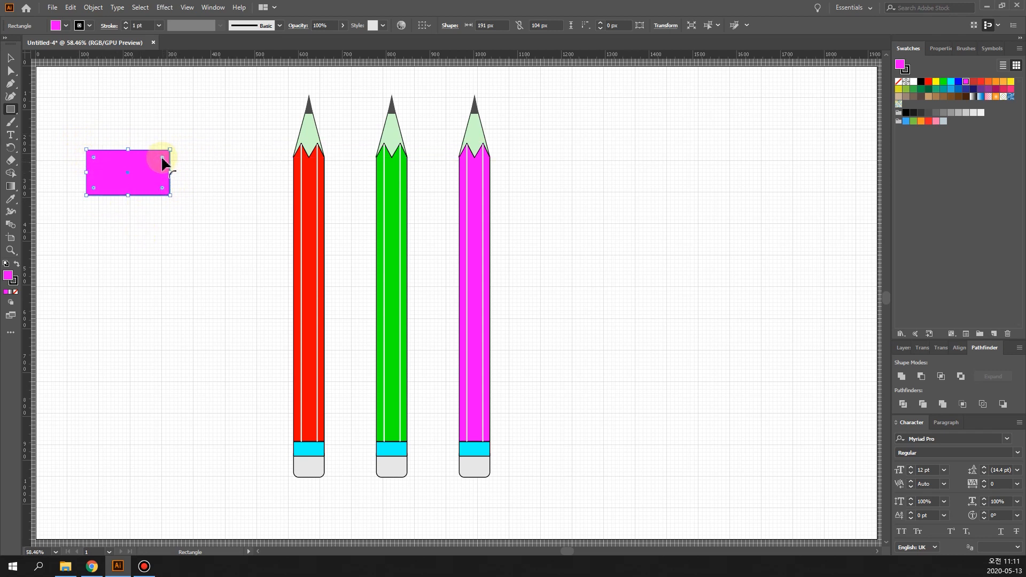
Round all corners of the magenta rectangle to a radius of about 30 px and select the shape
{"action": "left_click_drag", "start_coordinate": [164, 161], "coordinate": [163, 163]}
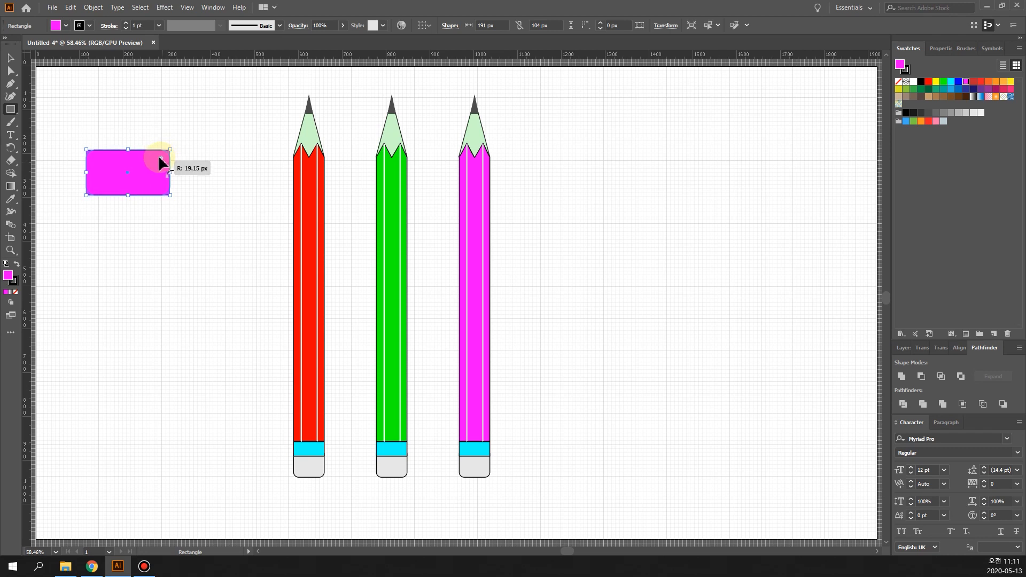
{"action": "left_click_drag", "start_coordinate": [160, 158], "coordinate": [156, 164]}
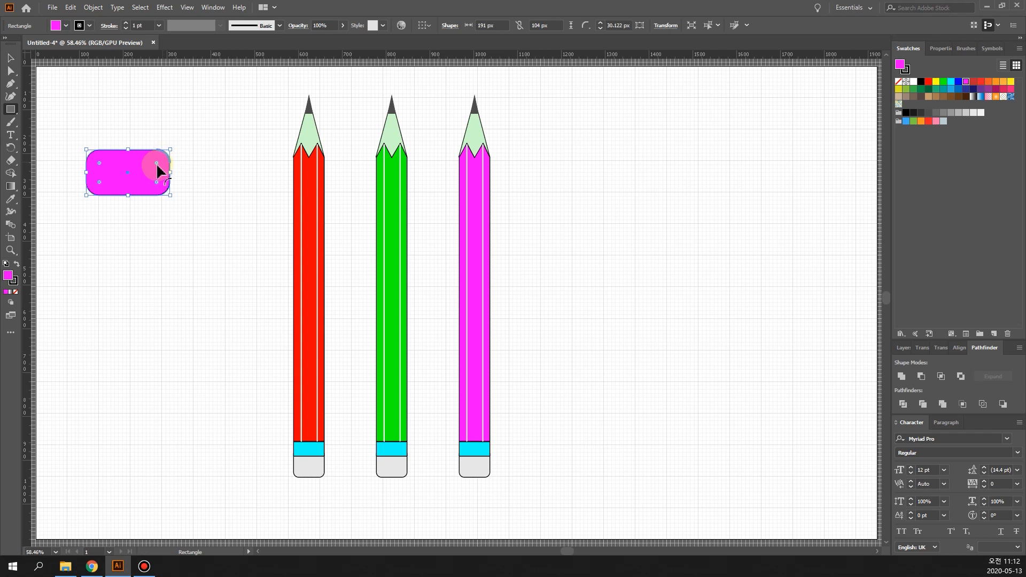
{"action": "left_click", "coordinate": [175, 281]}
{"action": "left_click", "coordinate": [536, 302]}
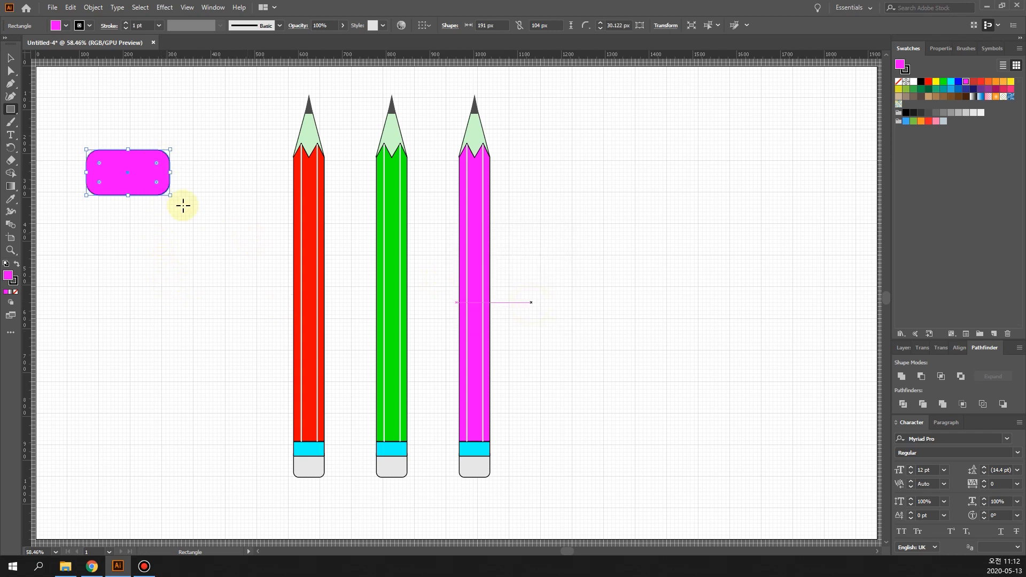
{"action": "left_click", "coordinate": [10, 57]}
{"action": "left_click", "coordinate": [125, 175]}
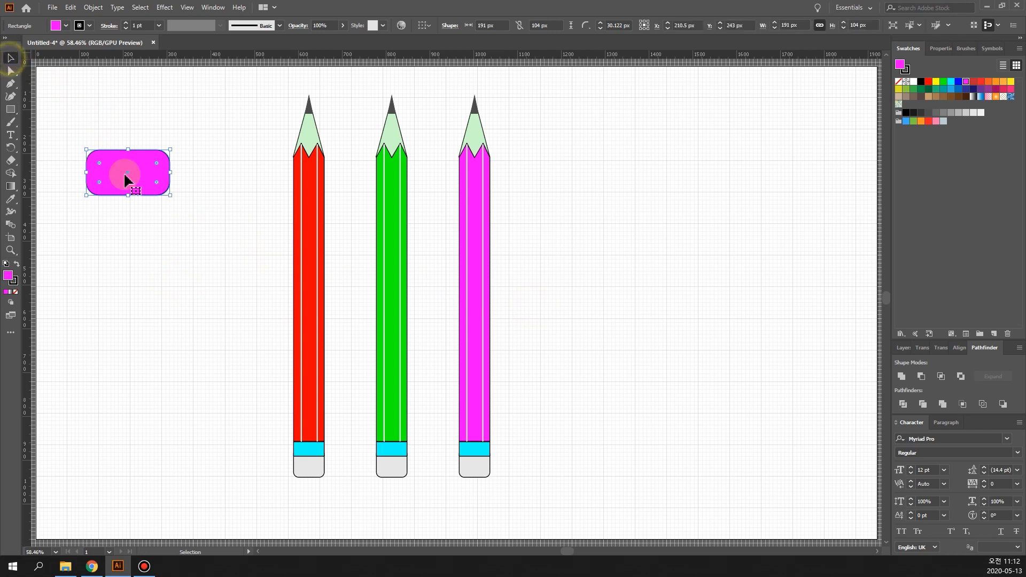
Move the magenta rounded rectangle to about X 272.5 px, Y 260 px
{"action": "left_click", "coordinate": [162, 249]}
{"action": "left_click", "coordinate": [124, 161]}
{"action": "left_click_drag", "start_coordinate": [147, 187], "coordinate": [181, 190]}
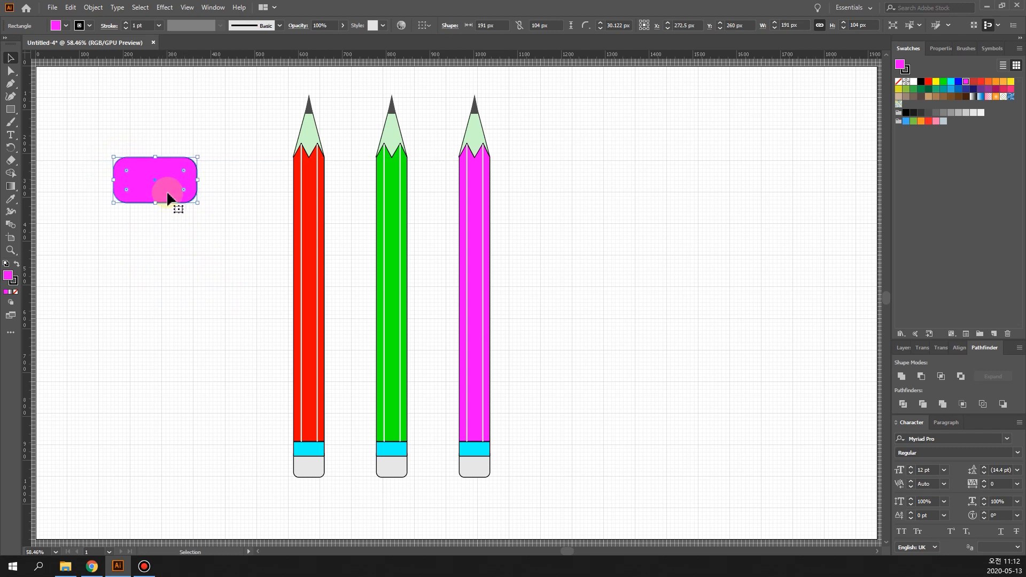
Draw a rounded rectangle about 227 x 129 px below the first one and increase its corner radius to about 27 px
{"action": "left_click", "coordinate": [12, 112]}
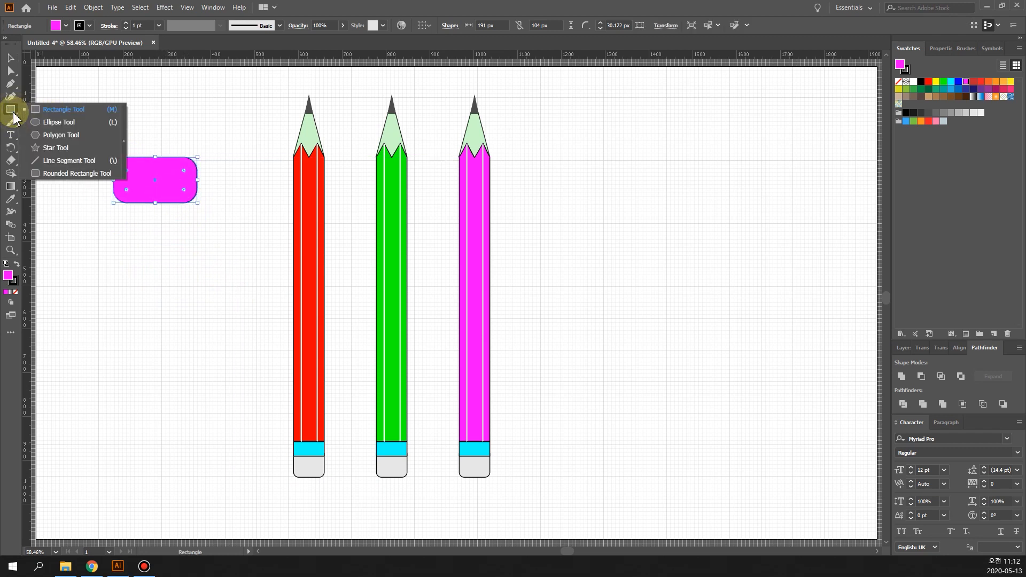
{"action": "left_click_drag", "start_coordinate": [14, 116], "coordinate": [69, 172]}
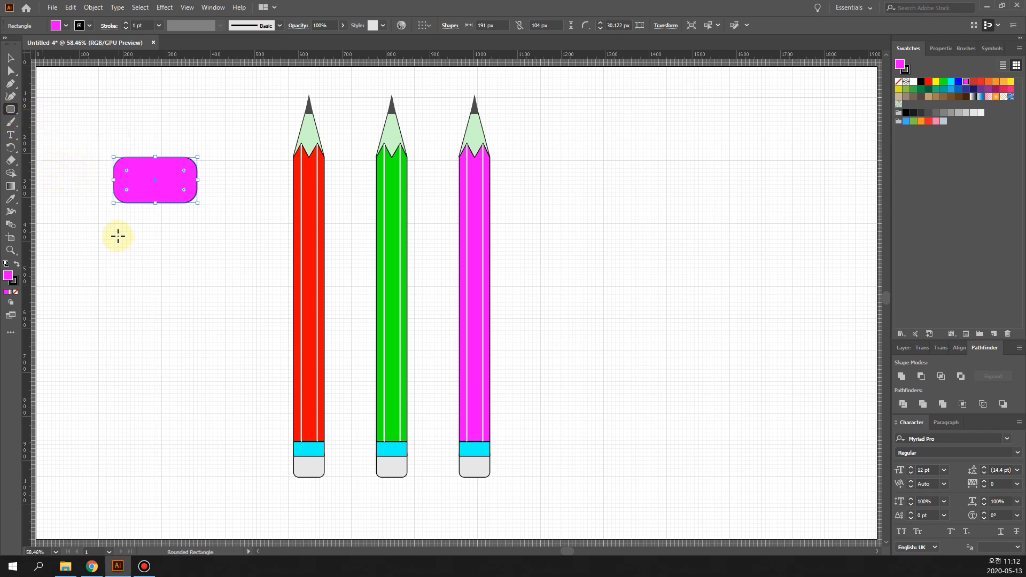
{"action": "left_click_drag", "start_coordinate": [118, 235], "coordinate": [217, 291]}
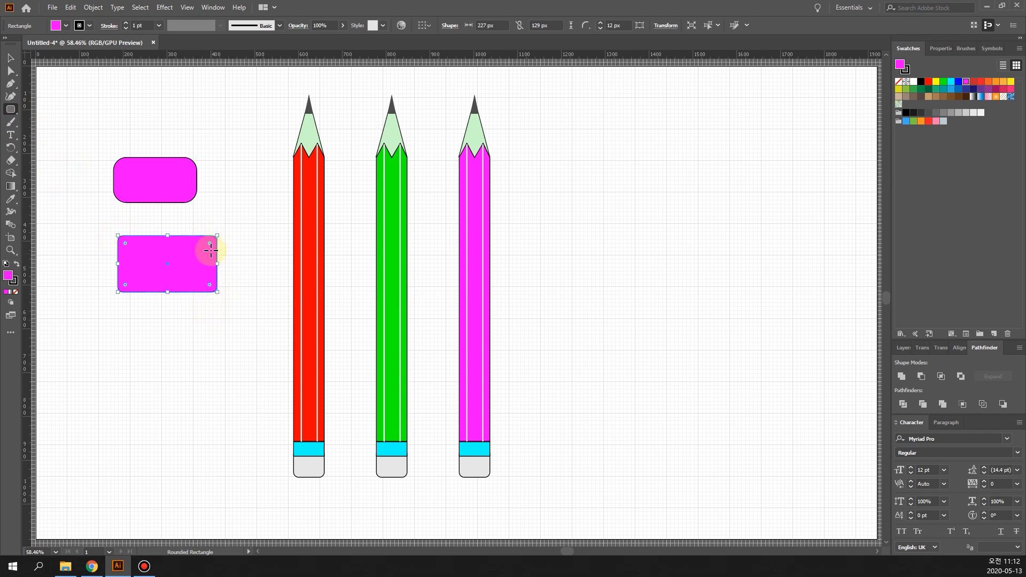
{"action": "left_click_drag", "start_coordinate": [209, 245], "coordinate": [207, 256]}
Flatten the upper magenta rectangle's rounded corners until they are almost square and deselect it
{"action": "left_click", "coordinate": [11, 58]}
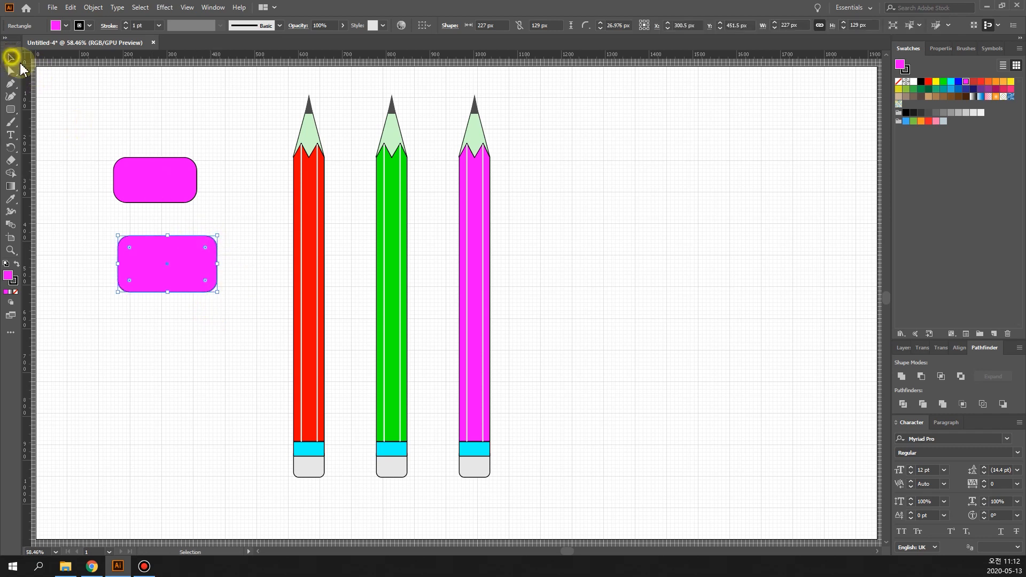
{"action": "left_click", "coordinate": [161, 196]}
{"action": "left_click_drag", "start_coordinate": [184, 171], "coordinate": [206, 172]}
{"action": "left_click", "coordinate": [213, 197]}
Reduce the lower rectangle's corner radius to about 0.15 px and move it beyond the magenta pencil to about X 1396.5 px, Y 195.5 px
{"action": "left_click", "coordinate": [187, 262]}
{"action": "left_click_drag", "start_coordinate": [213, 247], "coordinate": [221, 244]}
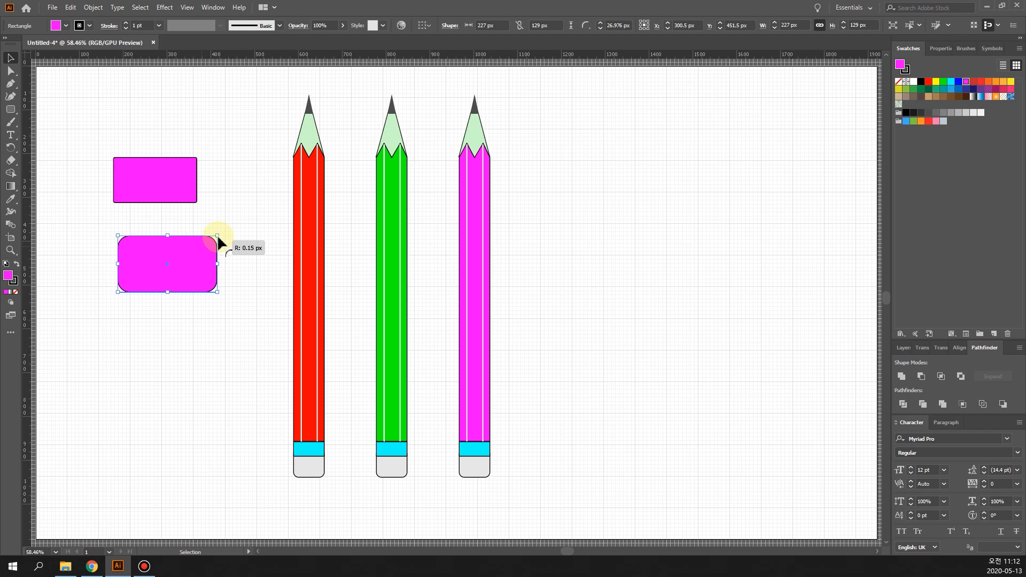
{"action": "left_click_drag", "start_coordinate": [219, 238], "coordinate": [221, 251]}
{"action": "left_click", "coordinate": [254, 264]}
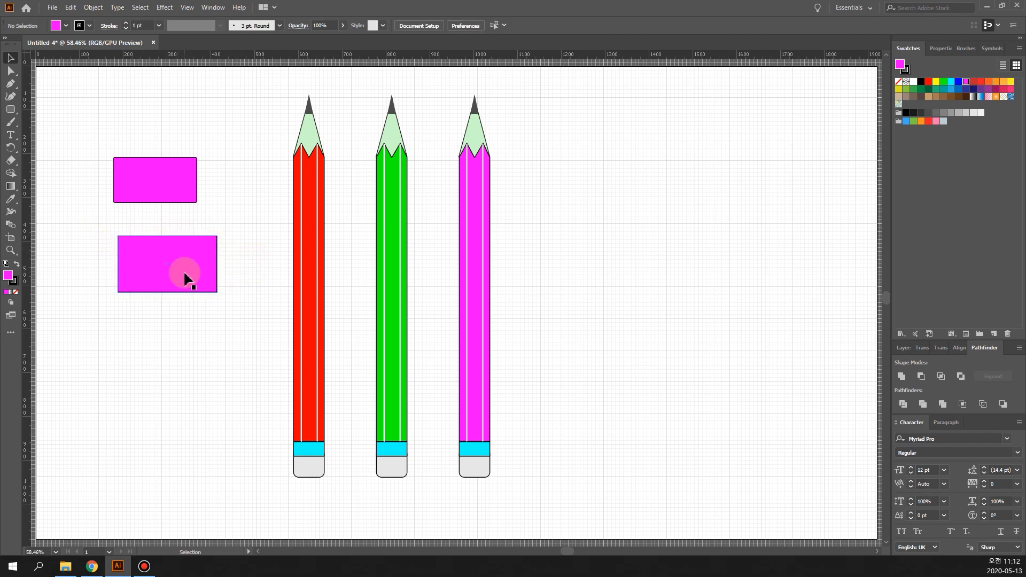
{"action": "mouse_move", "coordinate": [194, 277]}
{"action": "left_mouse_down"}
{"action": "mouse_move", "coordinate": [657, 169]}
{"action": "mouse_move", "coordinate": [665, 156]}
{"action": "left_mouse_up"}
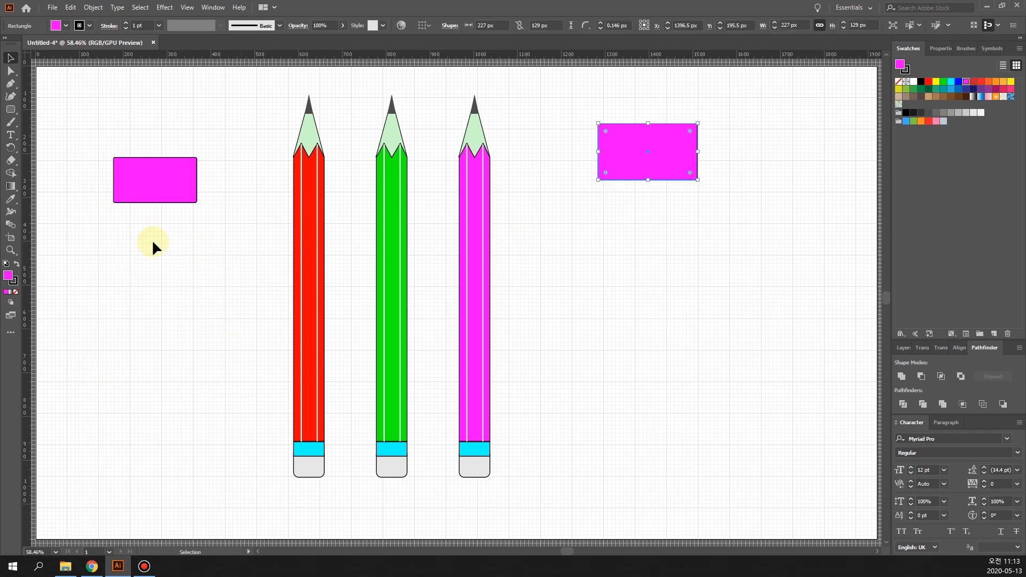
Try a numerically defined rounded rectangle of 227 x 129 px with a 12 px corner radius, and delete it
{"action": "left_click", "coordinate": [10, 112]}
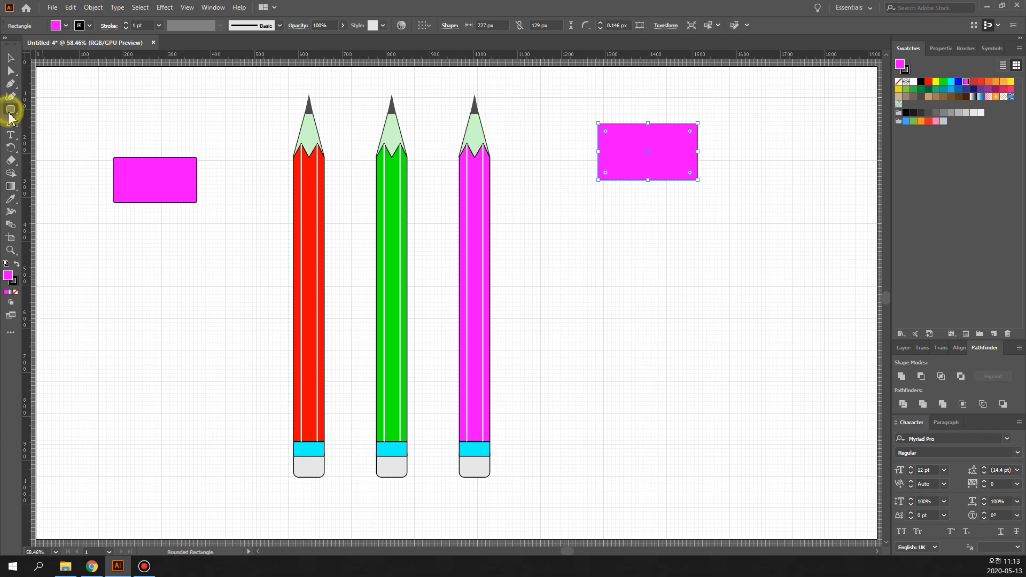
{"action": "left_click", "coordinate": [136, 270]}
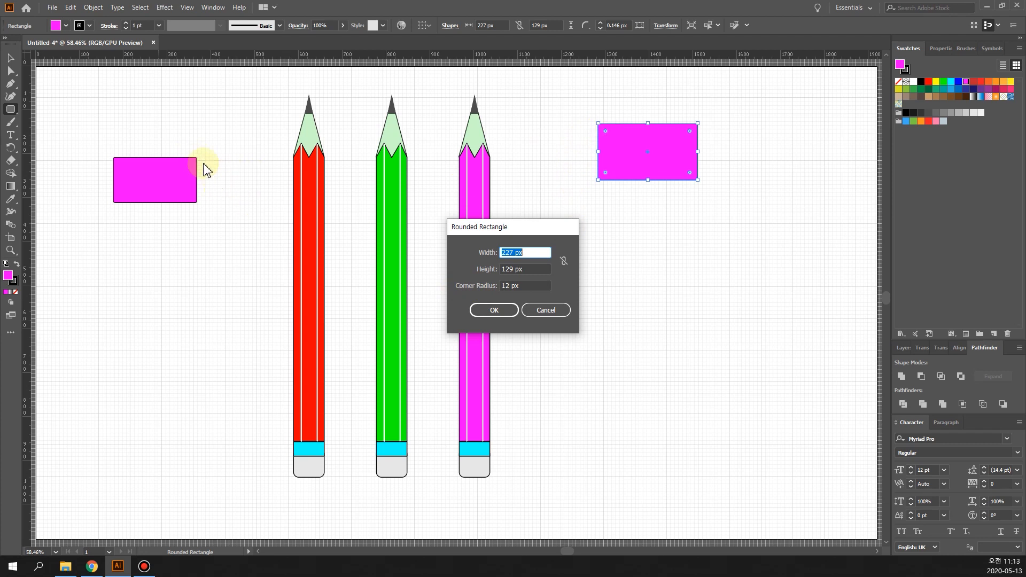
{"action": "left_click", "coordinate": [494, 310]}
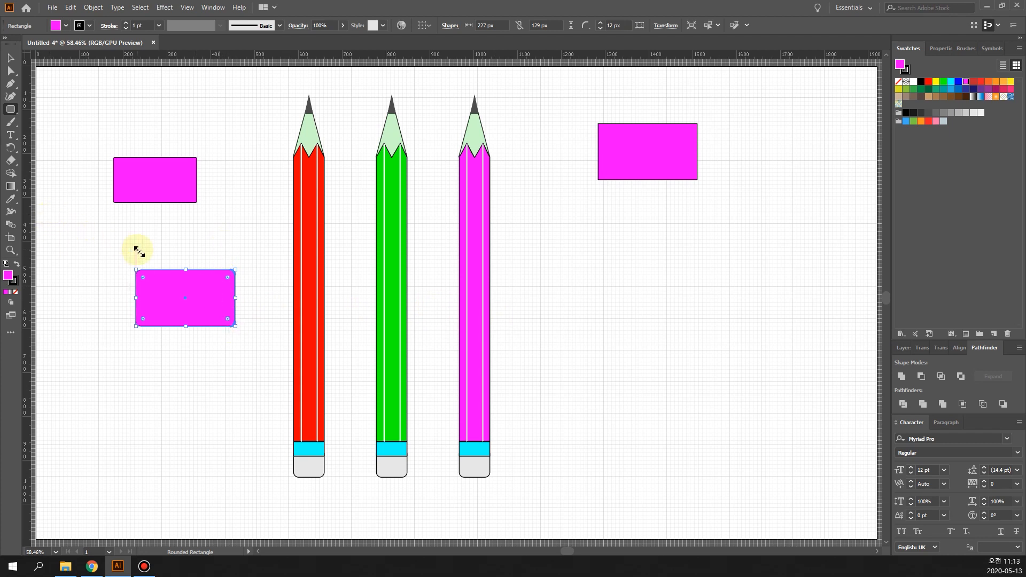
{"action": "key", "text": "Delete"}
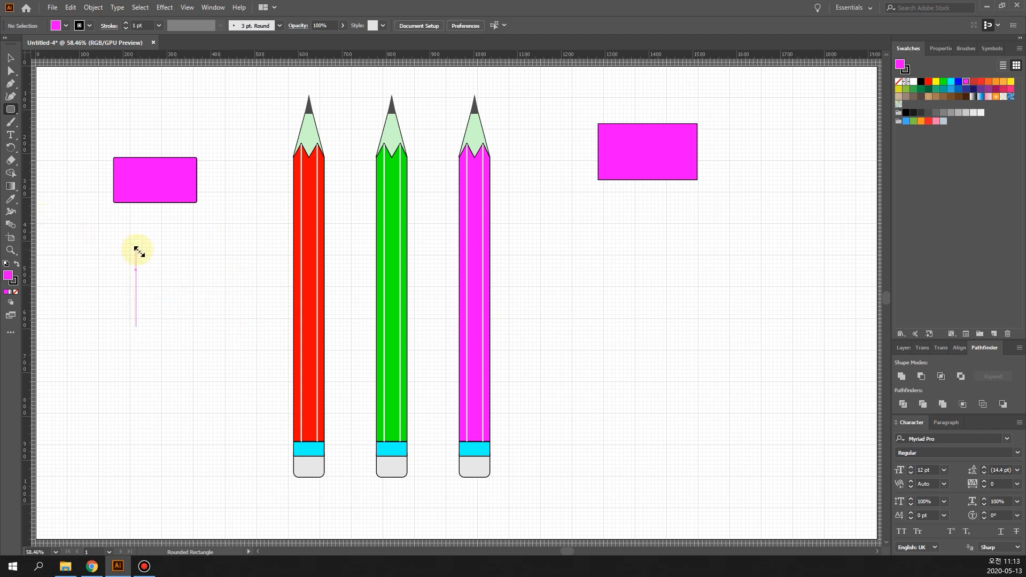
Draw a slightly tilted hexagon about 122 x 114 px below the small magenta rectangle with the Polygon tool
{"action": "left_click", "coordinate": [10, 110]}
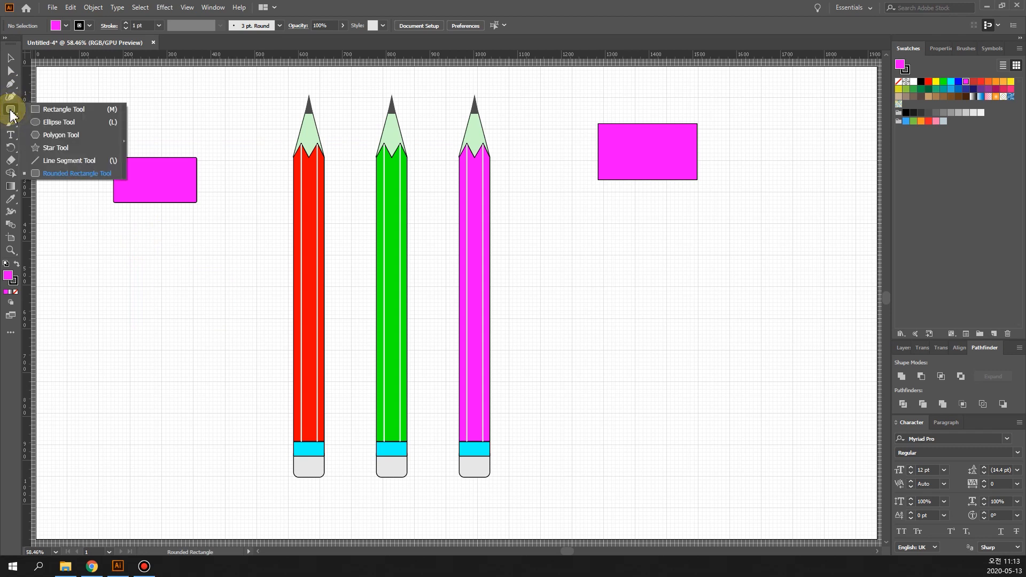
{"action": "left_click", "coordinate": [60, 137]}
{"action": "left_click_drag", "start_coordinate": [134, 266], "coordinate": [121, 215]}
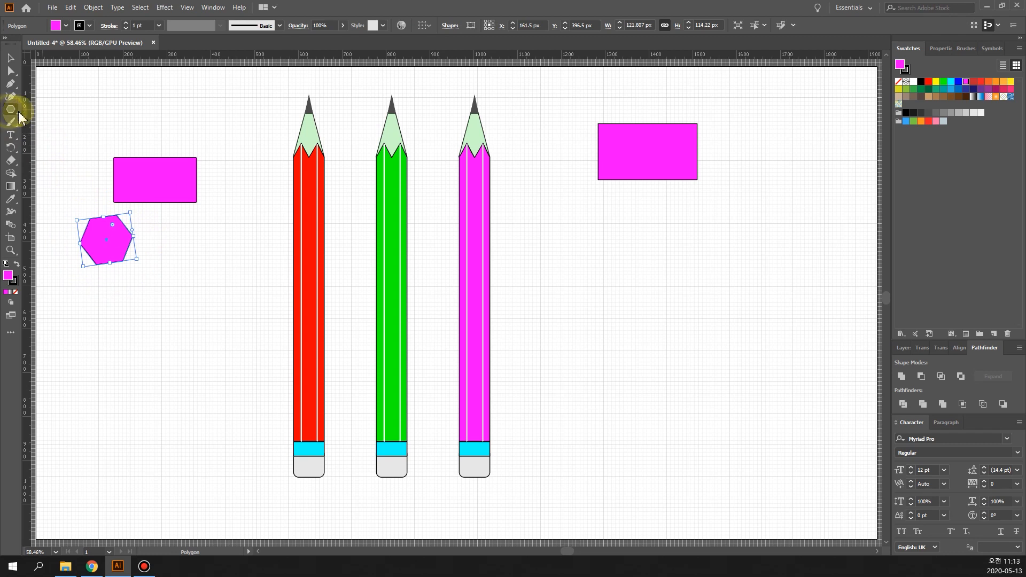
Create a 7-sided polygon with a 100 px radius below the hexagon
{"action": "left_click", "coordinate": [194, 342]}
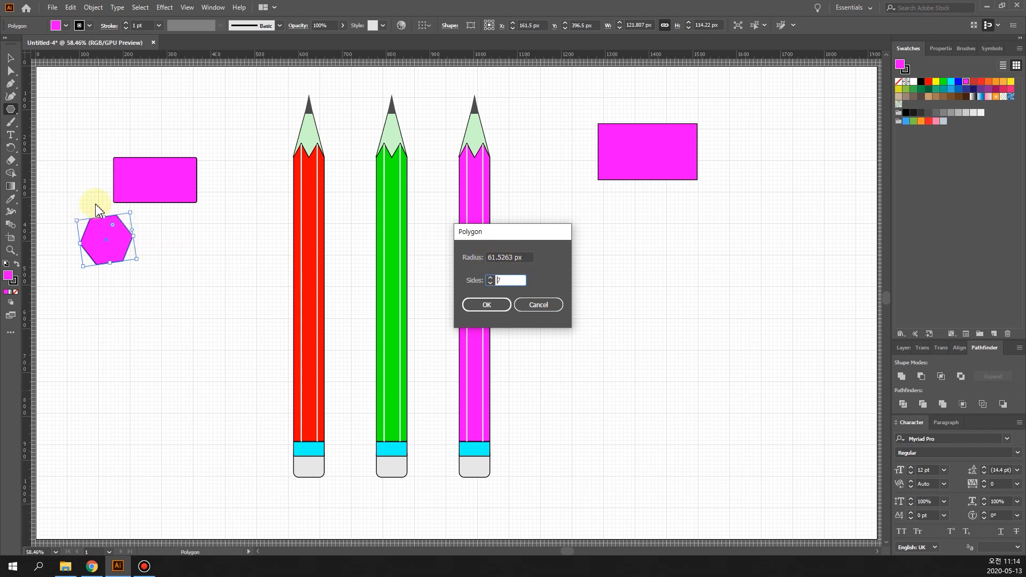
{"action": "double_click", "coordinate": [525, 258]}
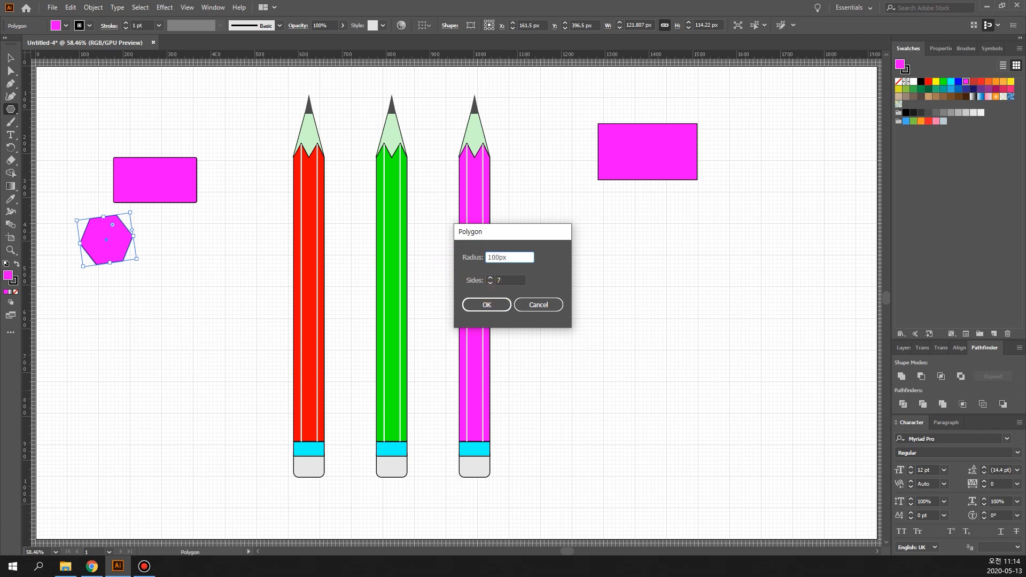
{"action": "left_click", "coordinate": [495, 304]}
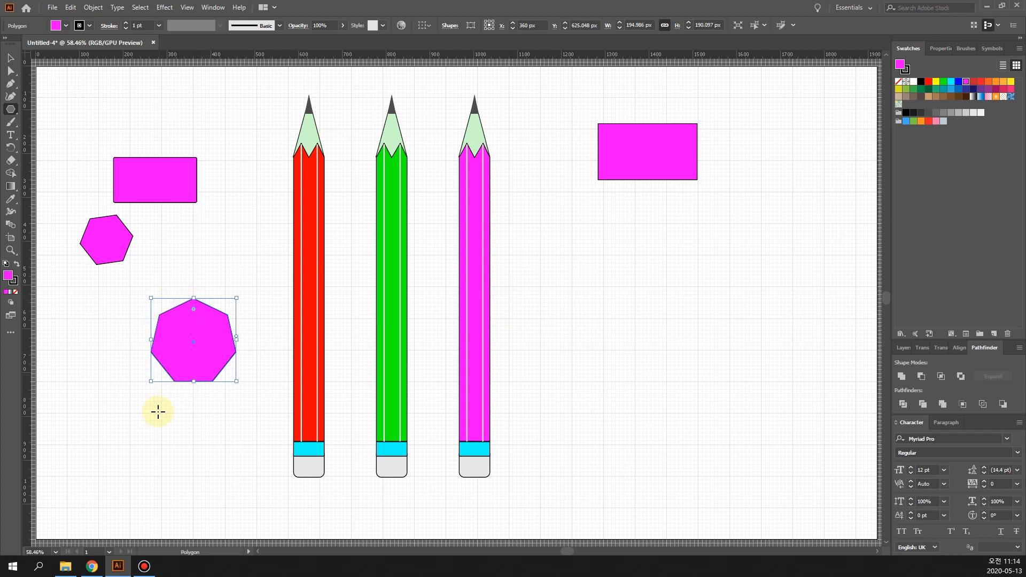
Create a 50-sided polygon with a 100 px radius below the magenta rectangle beyond the magenta pencil
{"action": "left_click", "coordinate": [10, 110]}
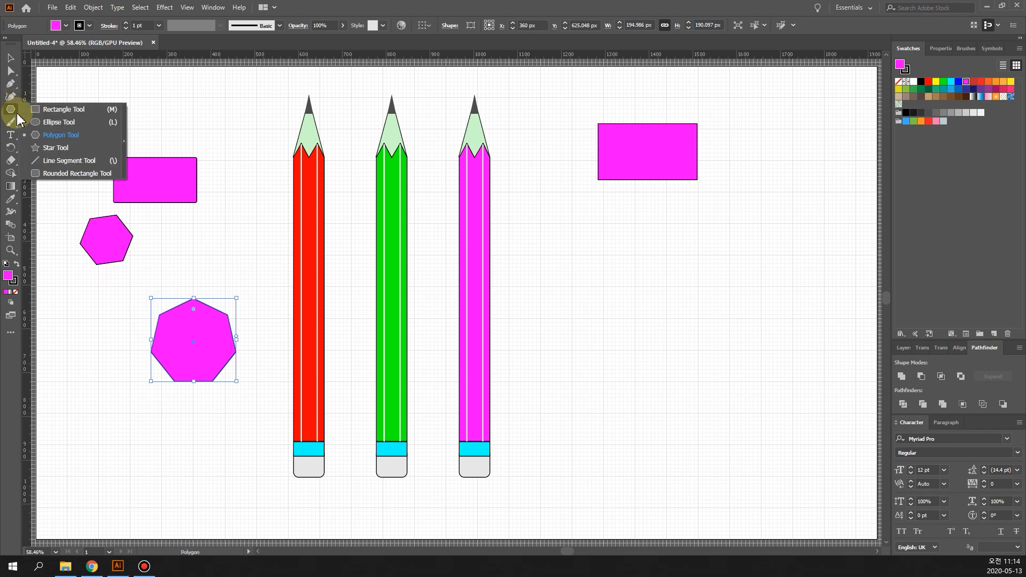
{"action": "left_click", "coordinate": [82, 138]}
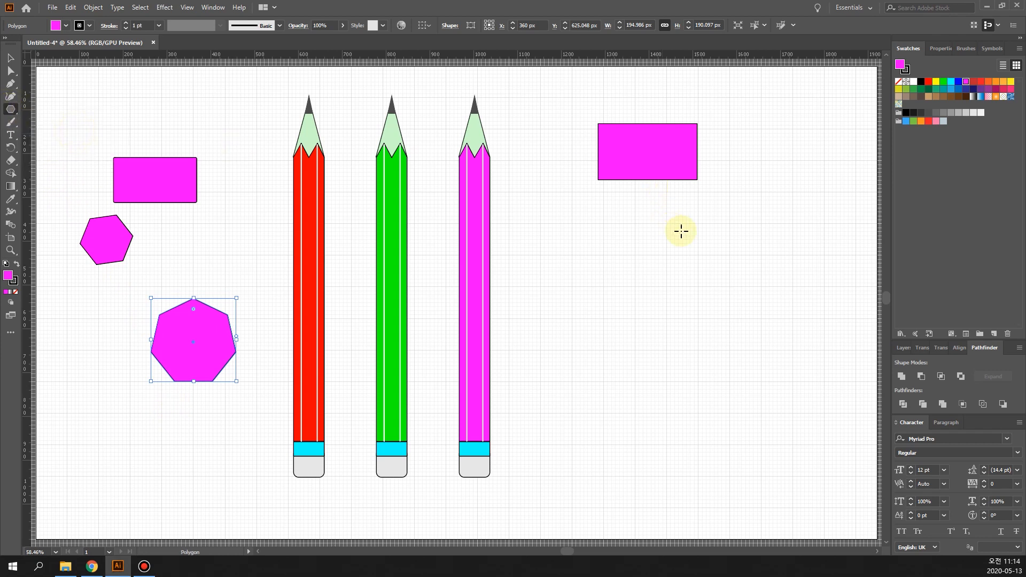
{"action": "left_click", "coordinate": [616, 256]}
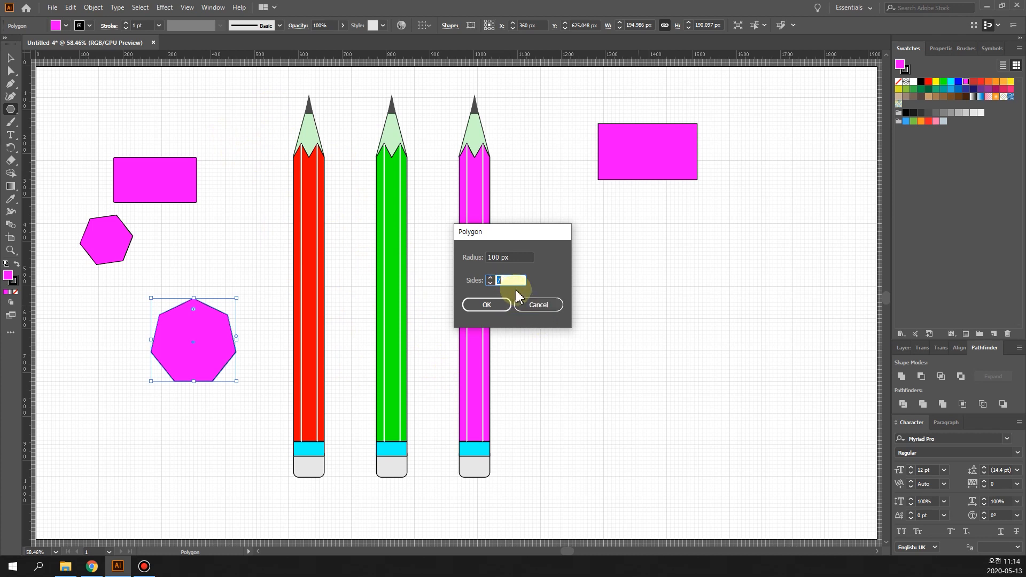
{"action": "type", "text": "50"}
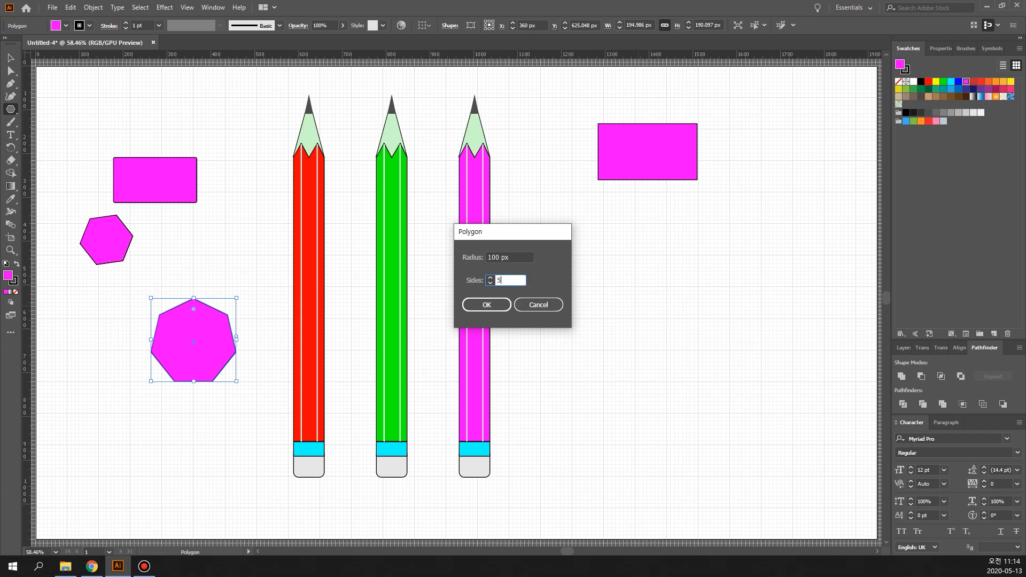
{"action": "left_click", "coordinate": [490, 307]}
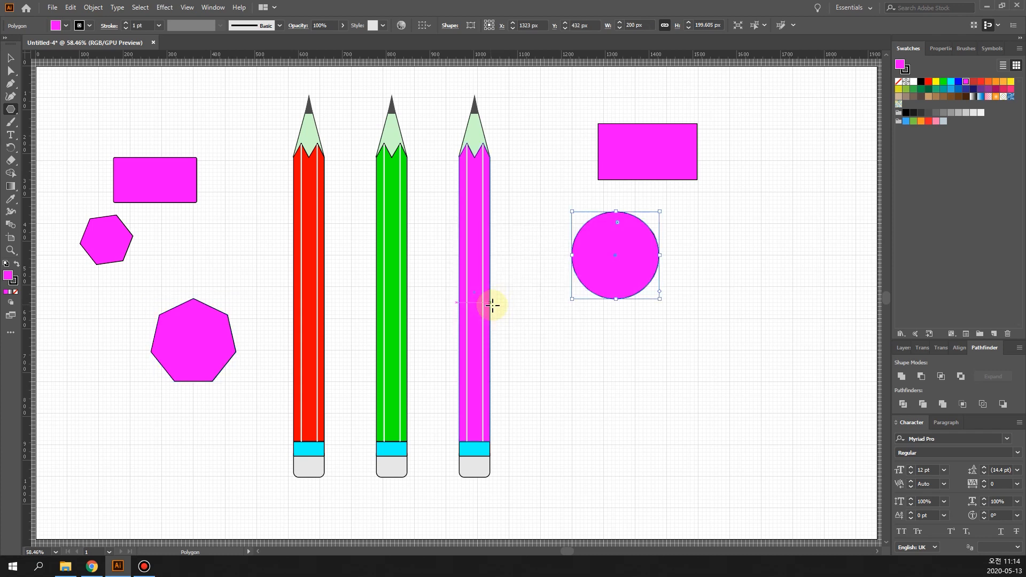
{"action": "left_click", "coordinate": [692, 310]}
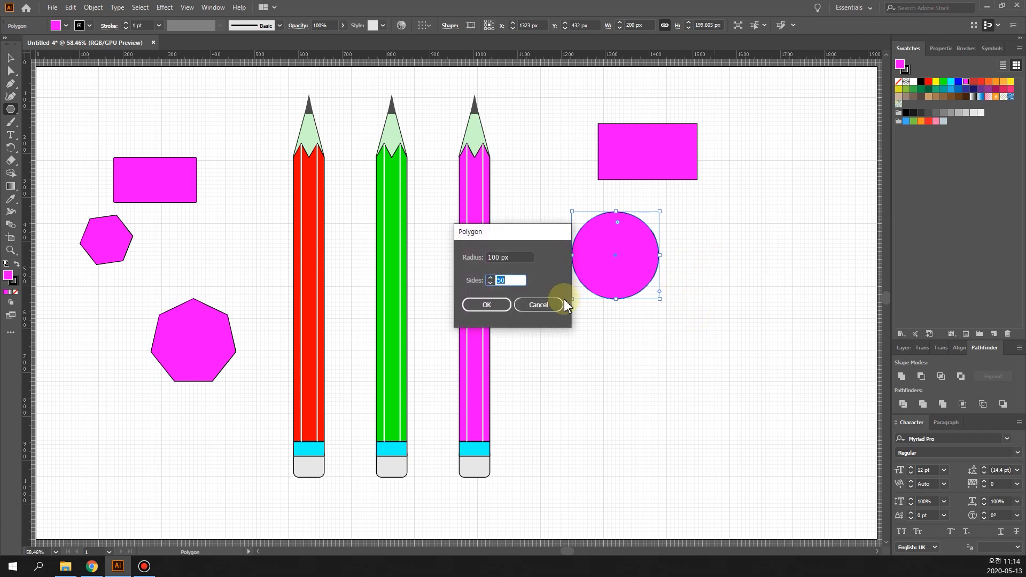
{"action": "left_click", "coordinate": [538, 305]}
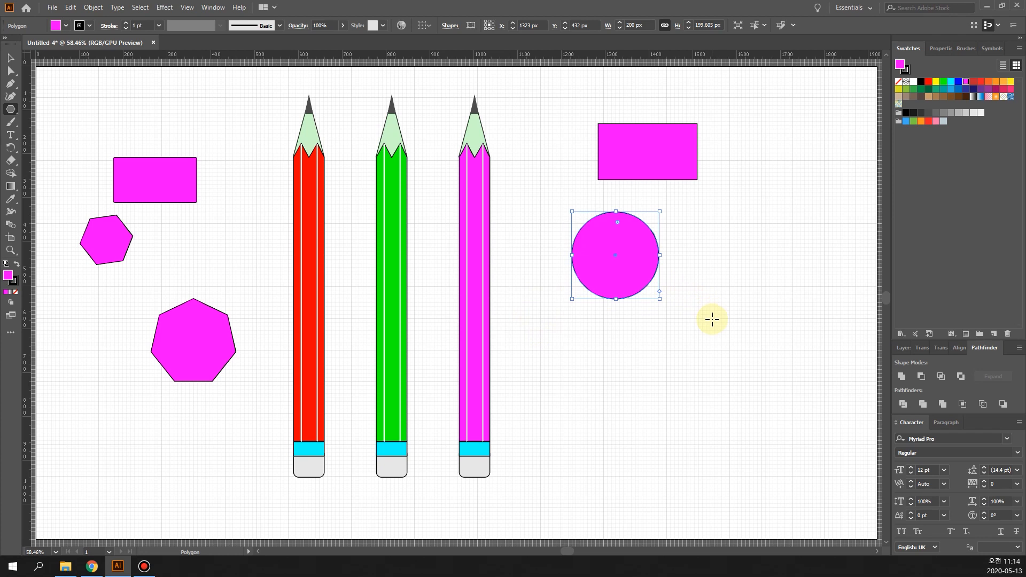
Examine the outline of the 50-sided polygon up close and return to the overview of the artboard
{"action": "key", "text": "ctrl+equal"}
{"action": "key", "text": "ctrl+equal"}
{"action": "key", "text": "ctrl+equal"}
{"action": "key", "text": "ctrl+equal"}
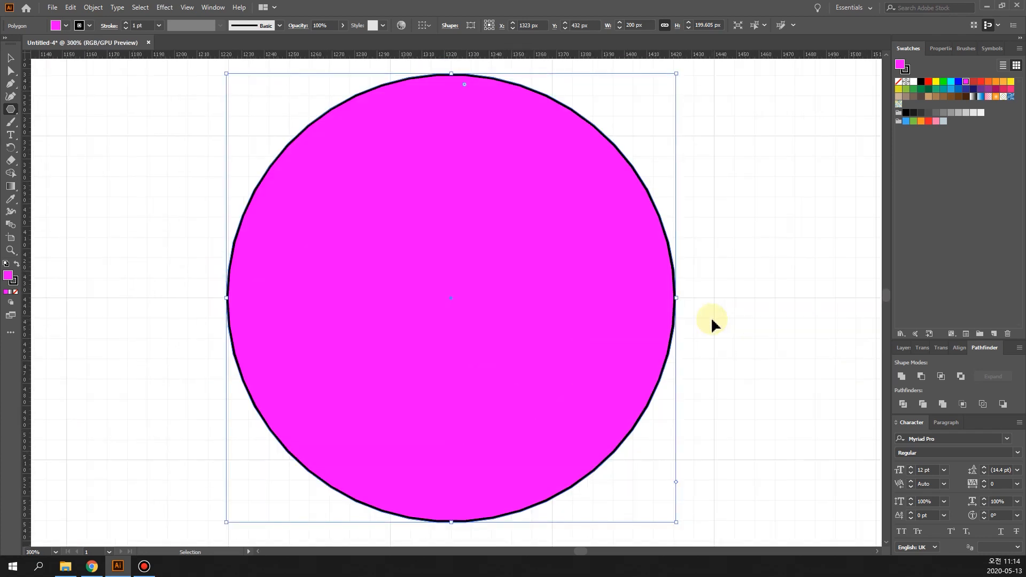
{"action": "key", "text": "ctrl+equal"}
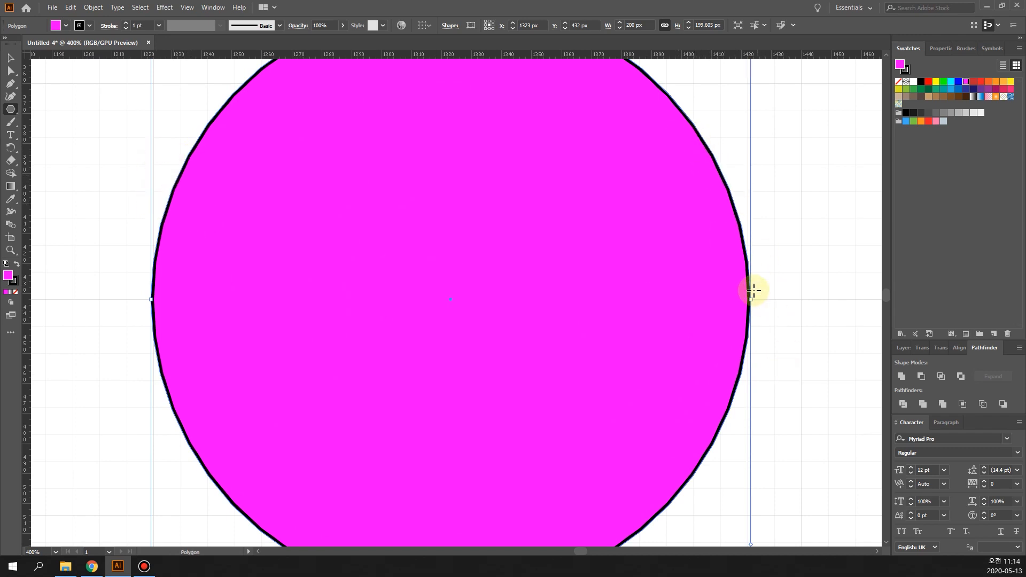
{"action": "key", "text": "ctrl+minus"}
{"action": "key", "text": "ctrl+minus"}
{"action": "key", "text": "ctrl+minus"}
{"action": "key", "text": "ctrl+minus"}
{"action": "key", "text": "ctrl+minus"}
{"action": "key", "text": "ctrl+minus"}
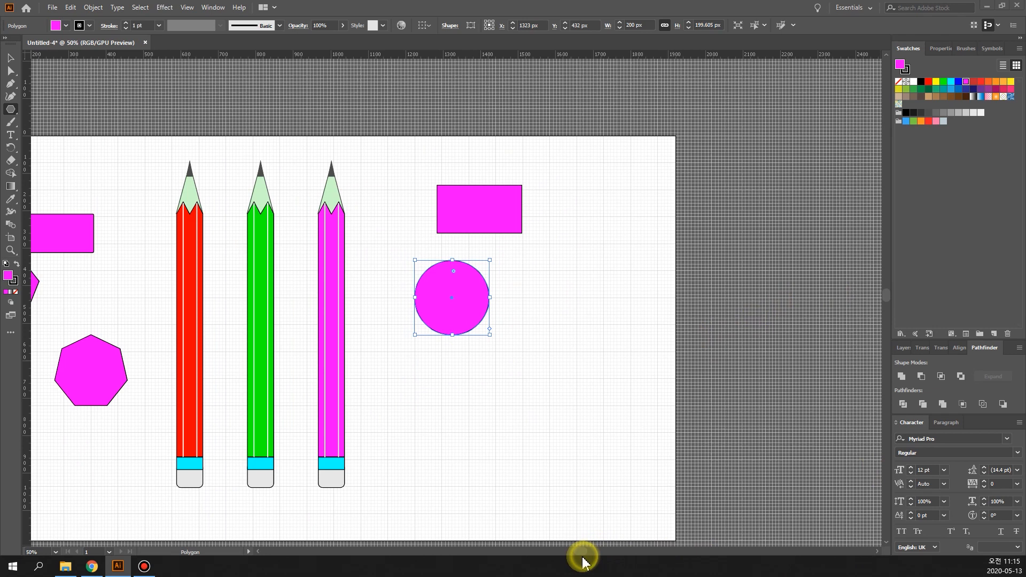
{"action": "left_click_drag", "start_coordinate": [584, 552], "coordinate": [562, 553]}
{"action": "scroll", "coordinate": [557, 512], "scroll_direction": "down", "scroll_amount": 2}
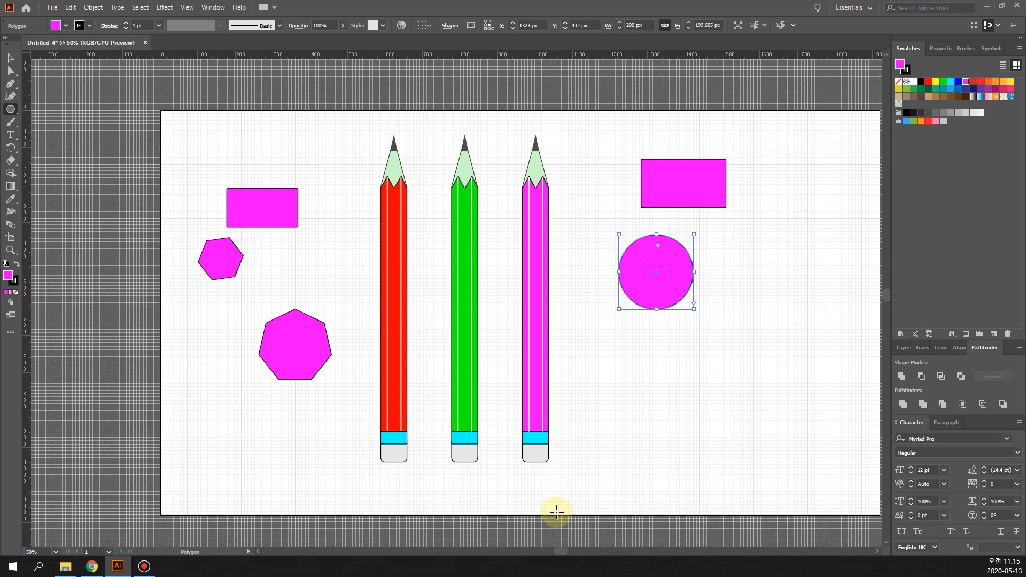
{"action": "scroll", "coordinate": [557, 512], "scroll_direction": "down", "scroll_amount": 3}
Draw a tilted five-pointed star about 202 x 211 px between the magenta pencil and the 50-sided polygon
{"action": "left_click", "coordinate": [11, 110]}
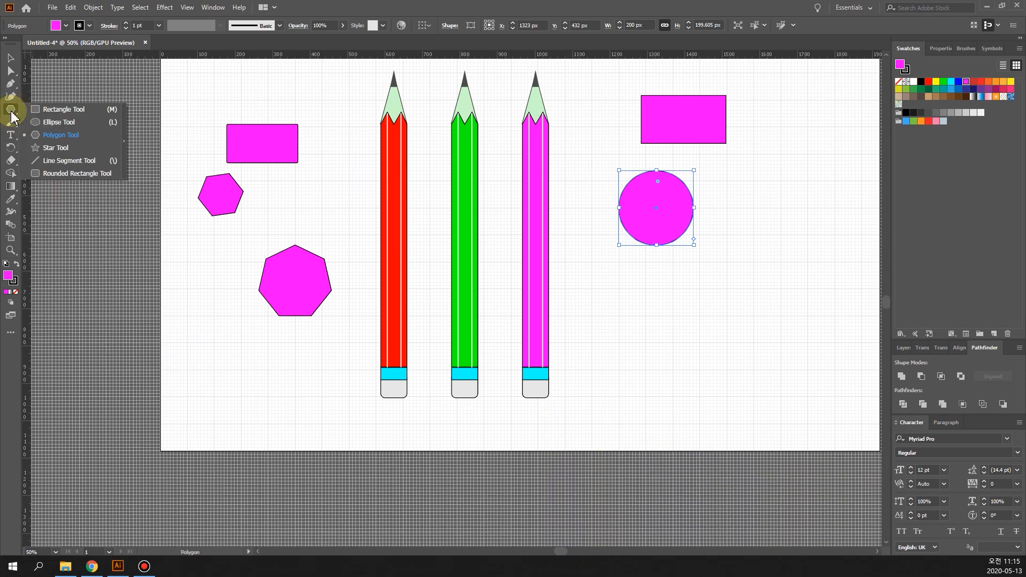
{"action": "left_click", "coordinate": [55, 149]}
{"action": "left_click_drag", "start_coordinate": [591, 310], "coordinate": [603, 344]}
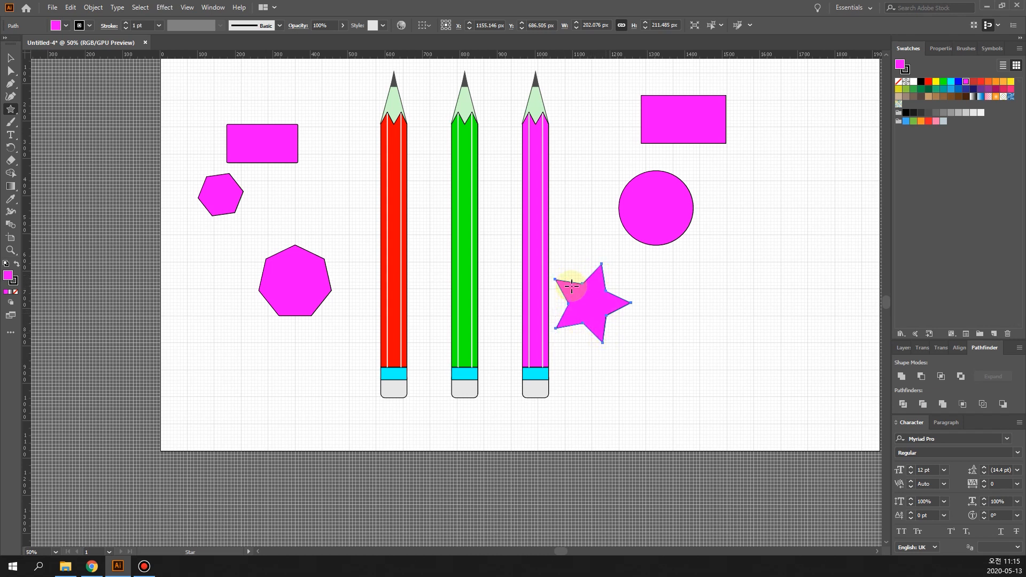
Create a 10-point star with radii of 111.1958 px and 55.5979 px in the empty area below the 50-sided polygon
{"action": "left_click", "coordinate": [11, 110]}
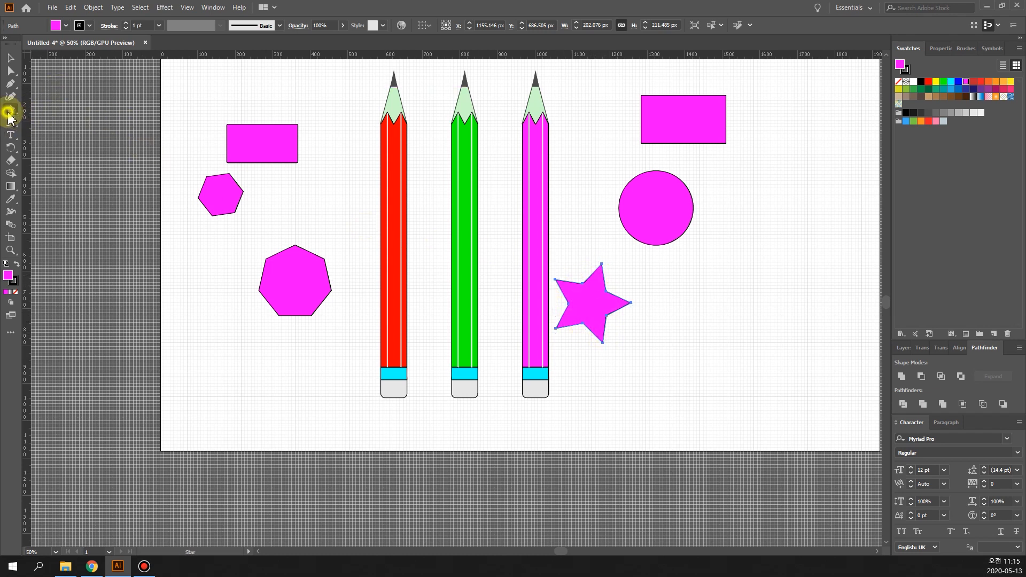
{"action": "left_click", "coordinate": [745, 331]}
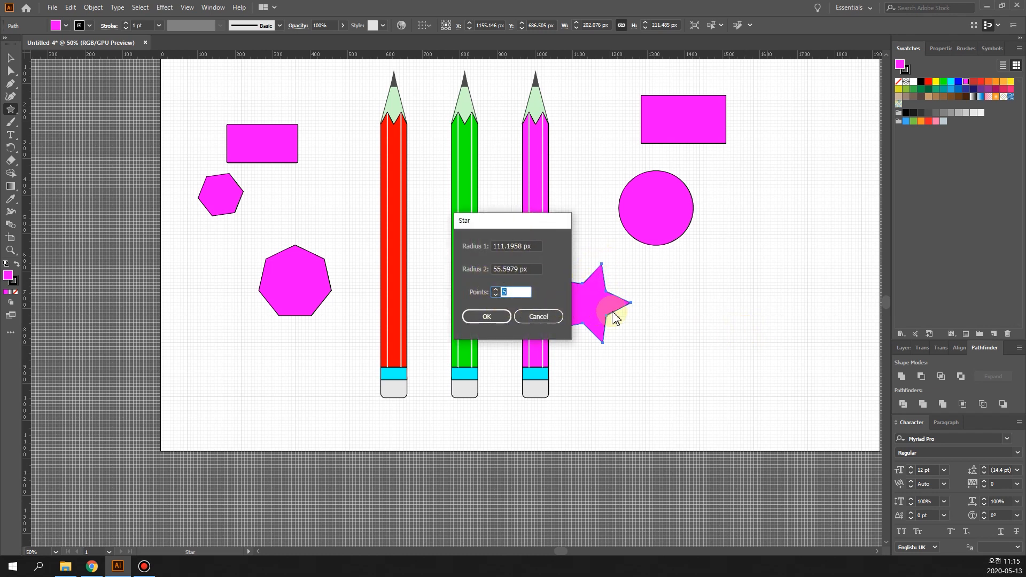
{"action": "left_click_drag", "start_coordinate": [513, 226], "coordinate": [410, 239]}
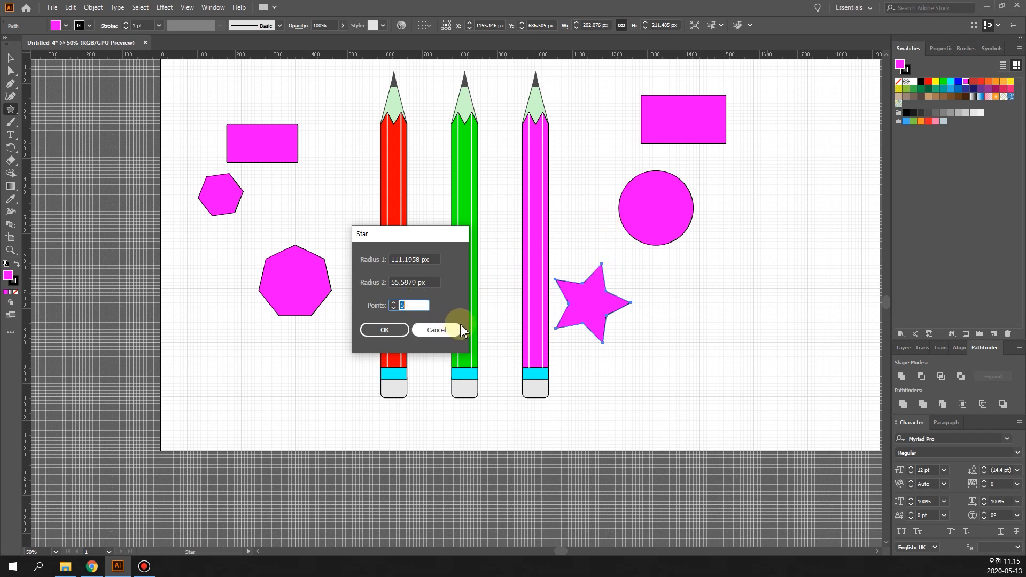
{"action": "type", "text": "10"}
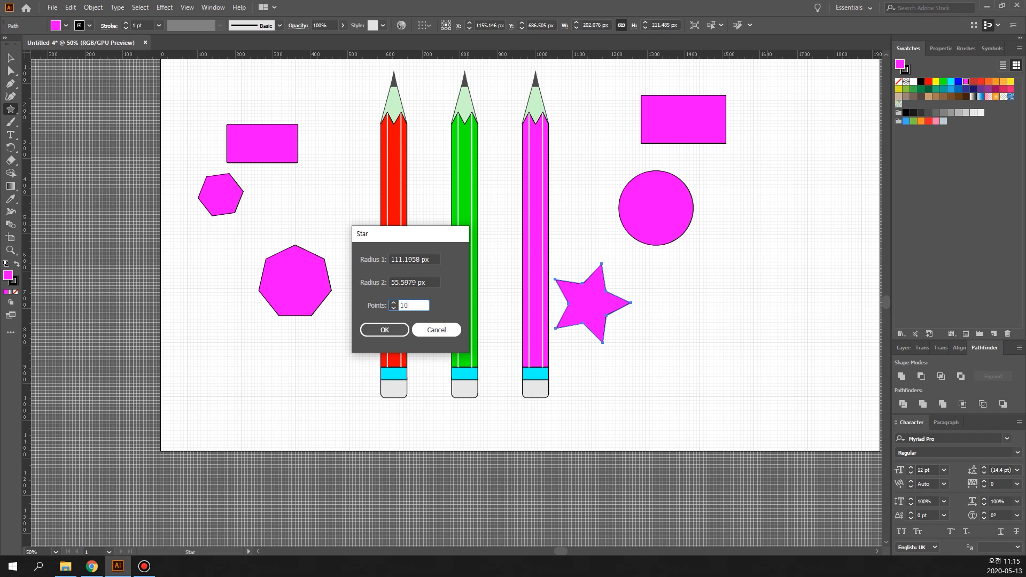
{"action": "key", "text": "Return"}
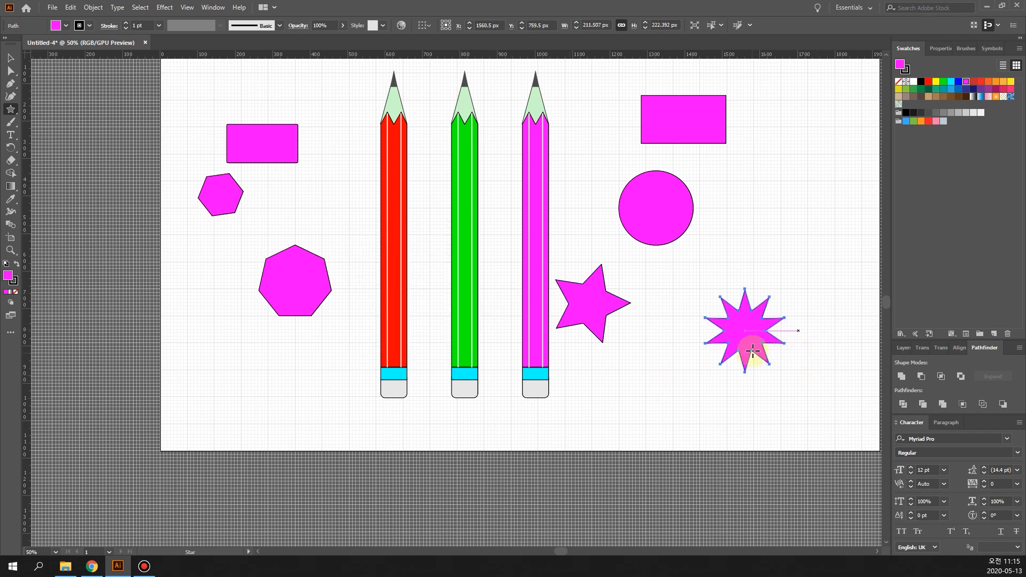
Move the 10-point star diagonally up toward the five-pointed star, to about X 1490 px and Y 716 px
{"action": "left_click", "coordinate": [10, 58]}
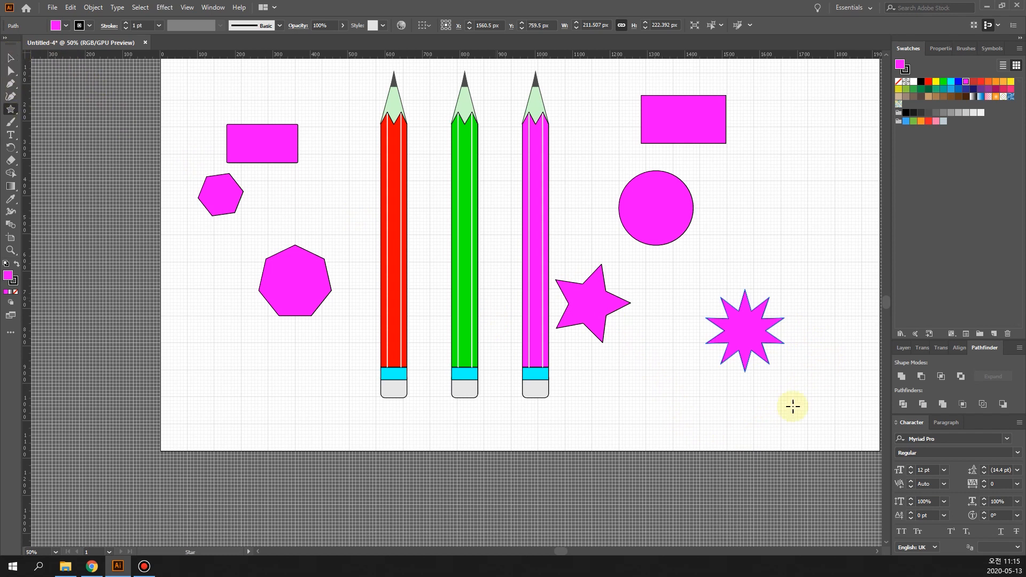
{"action": "left_click", "coordinate": [10, 57]}
{"action": "left_click", "coordinate": [744, 328]}
{"action": "left_click_drag", "start_coordinate": [748, 345], "coordinate": [718, 322]}
{"action": "double_click", "coordinate": [720, 321]}
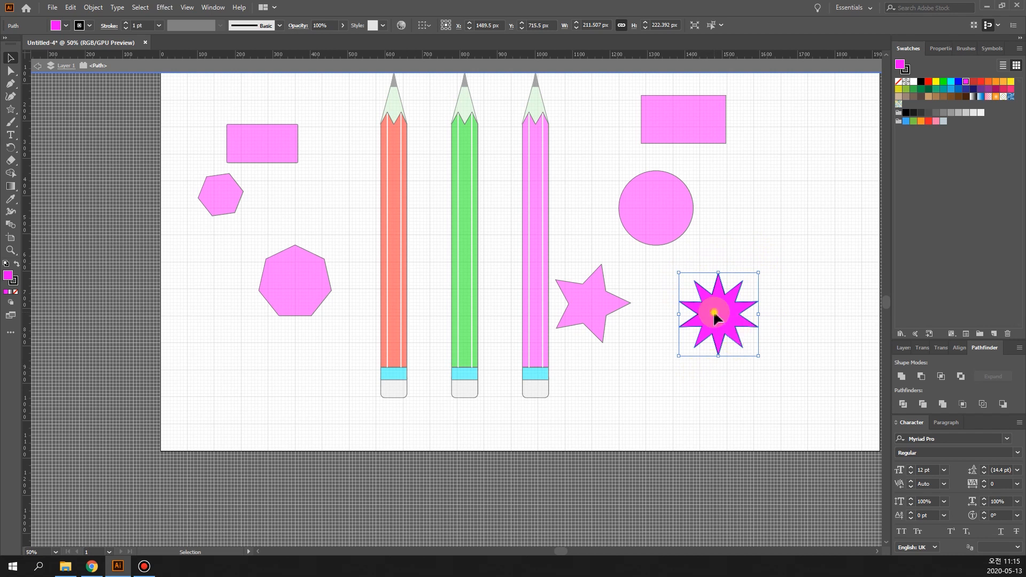
{"action": "double_click", "coordinate": [638, 453]}
{"action": "left_click", "coordinate": [728, 316]}
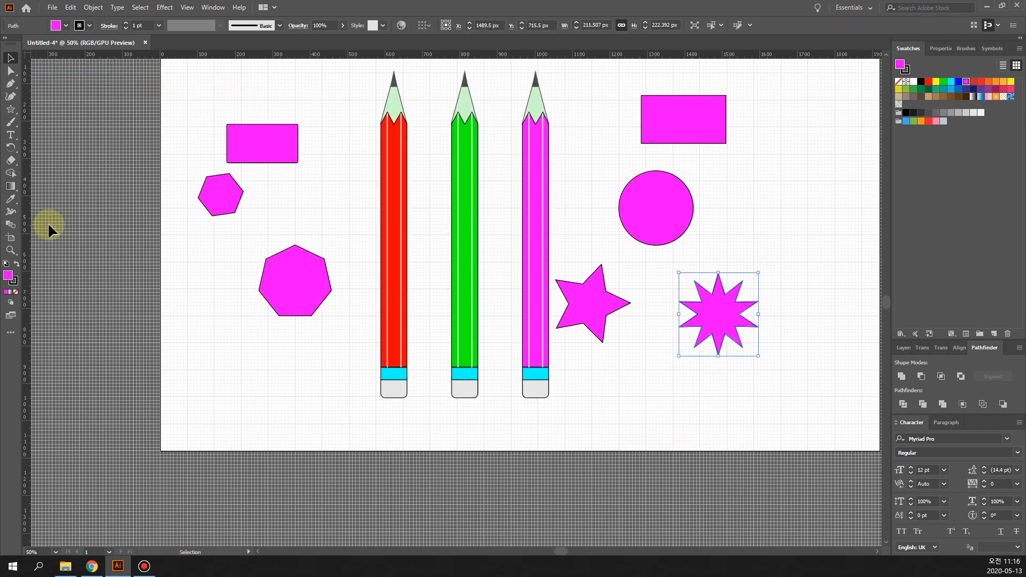
Review the available shape tools and the 10-point star's fill, stroke colour, stroke weight and detailed stroke options
{"action": "left_click", "coordinate": [11, 110]}
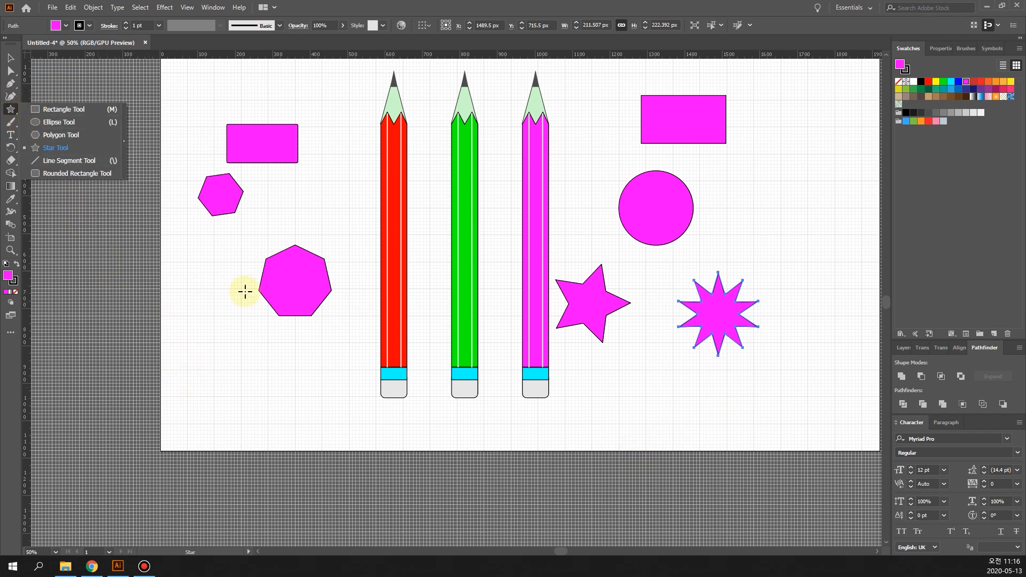
{"action": "scroll", "coordinate": [453, 389], "scroll_direction": "up", "scroll_amount": 1}
{"action": "scroll", "coordinate": [459, 384], "scroll_direction": "up", "scroll_amount": 3}
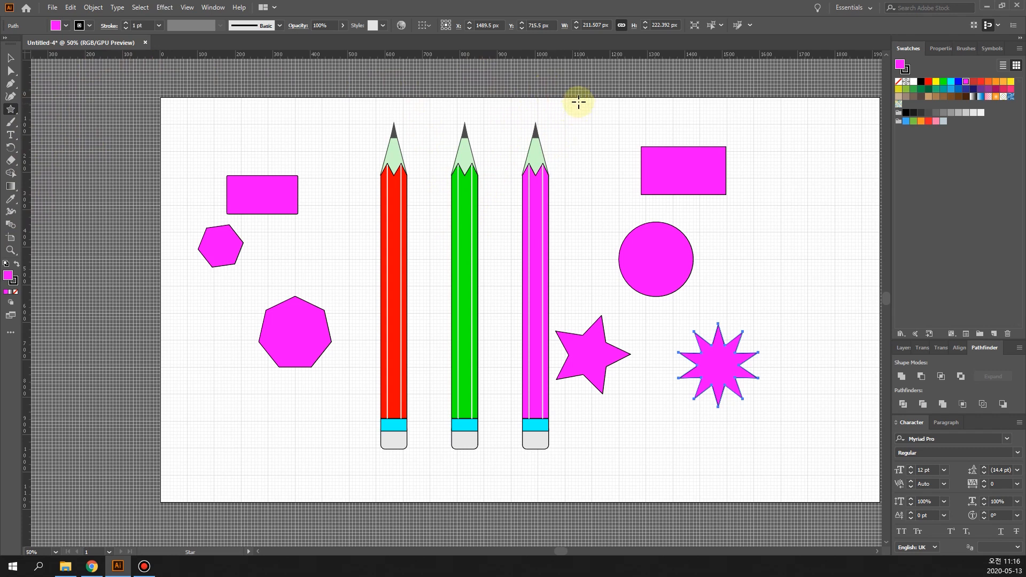
{"action": "key", "text": "ctrl"}
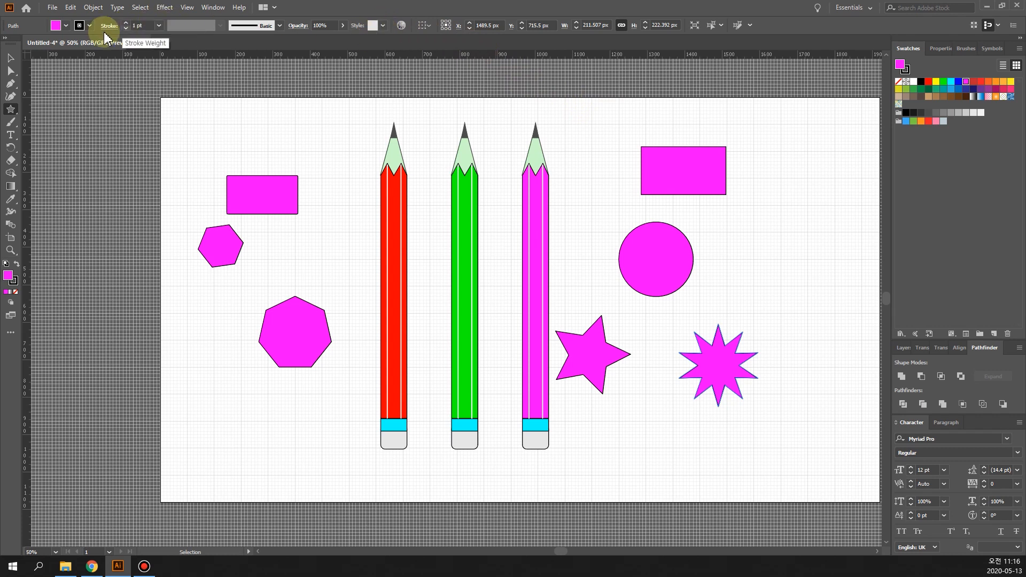
{"action": "left_click", "coordinate": [66, 25]}
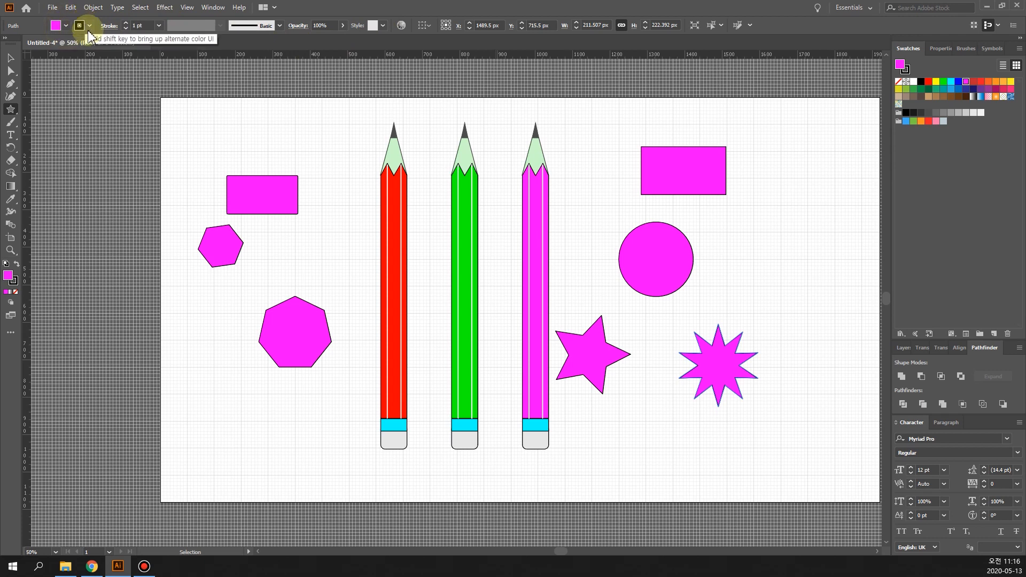
{"action": "left_click", "coordinate": [89, 26]}
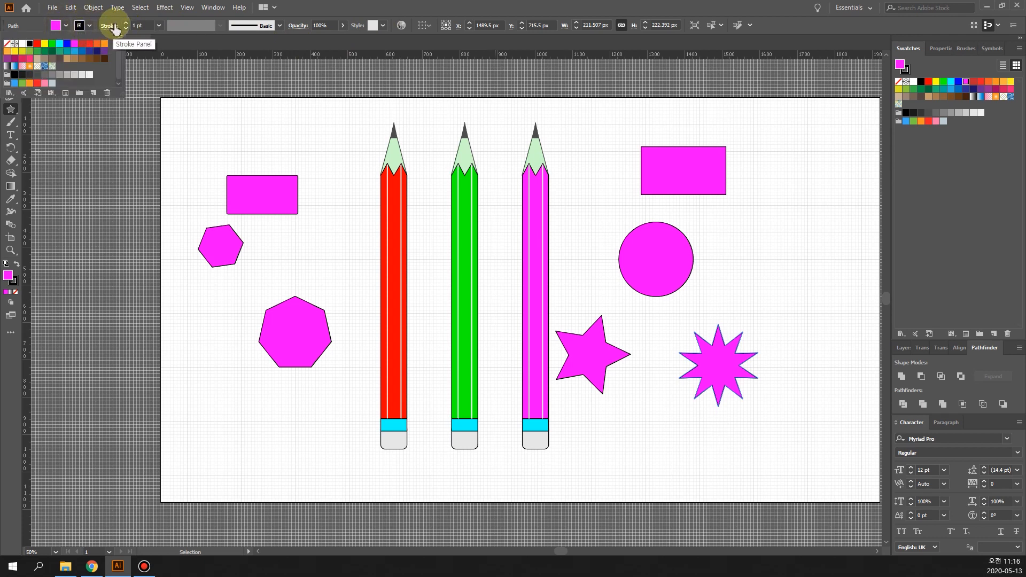
{"action": "left_click", "coordinate": [714, 368]}
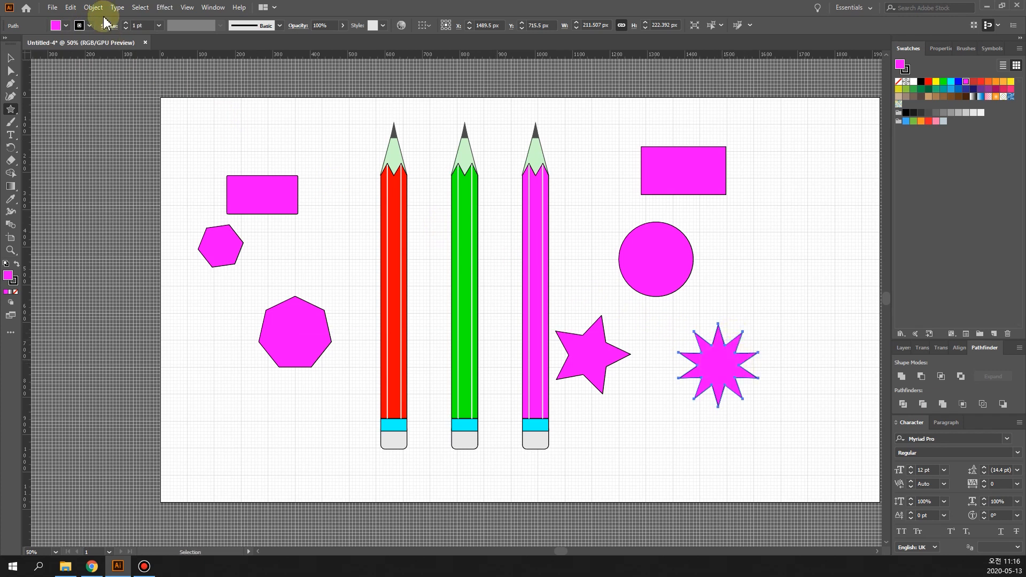
{"action": "left_click", "coordinate": [159, 25]}
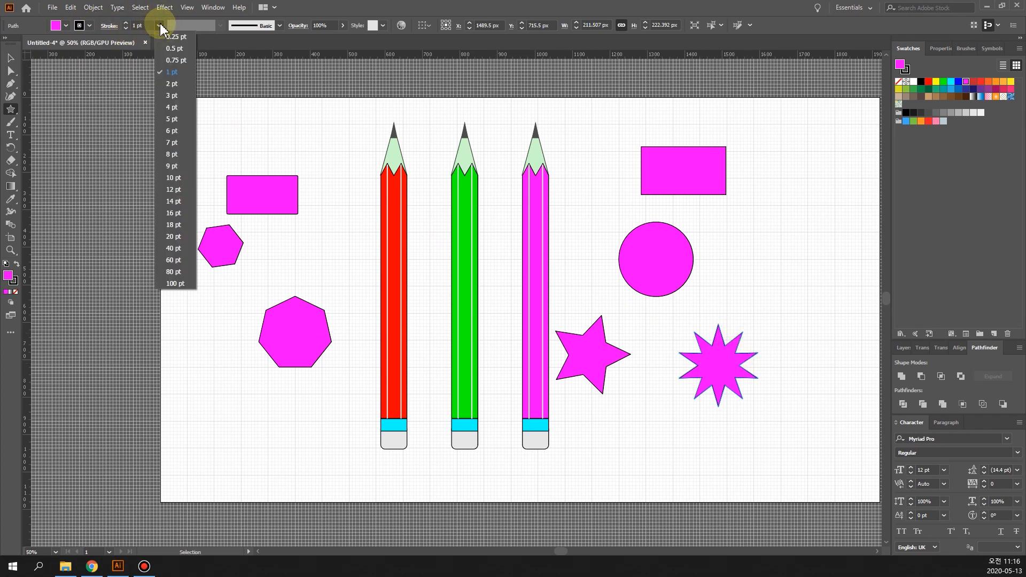
{"action": "left_click", "coordinate": [159, 26]}
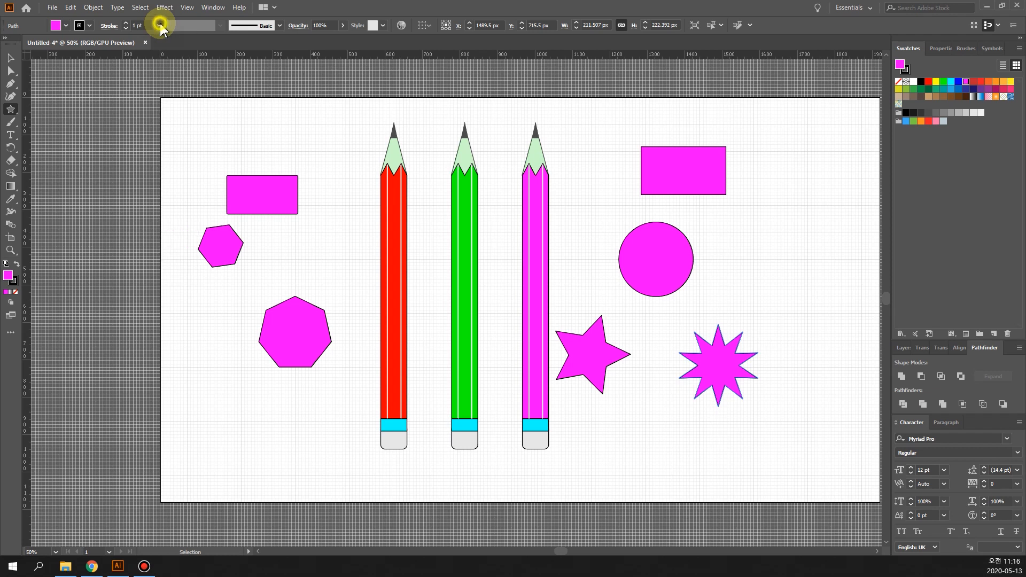
{"action": "left_click", "coordinate": [109, 29]}
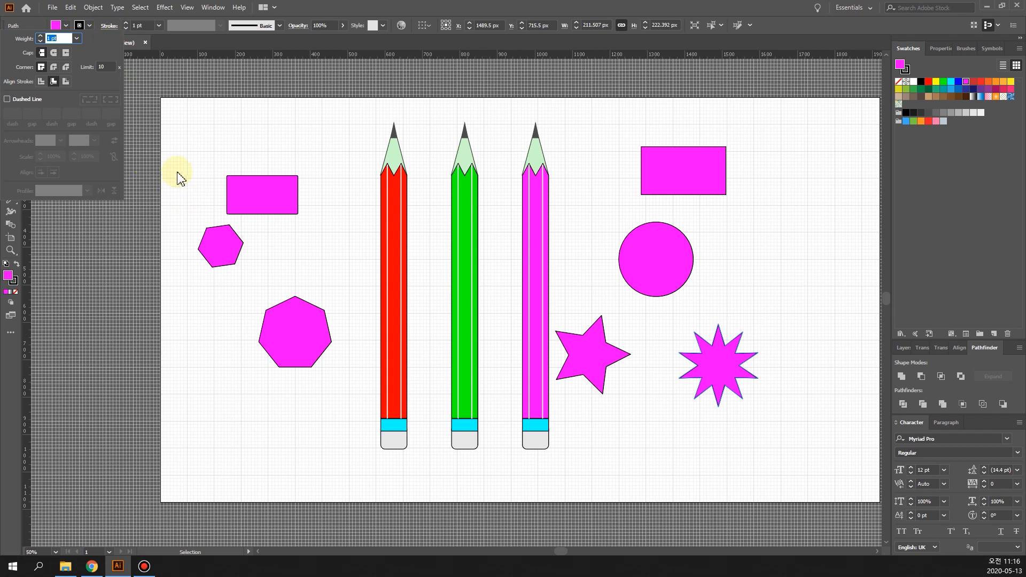
{"action": "left_click", "coordinate": [782, 482]}
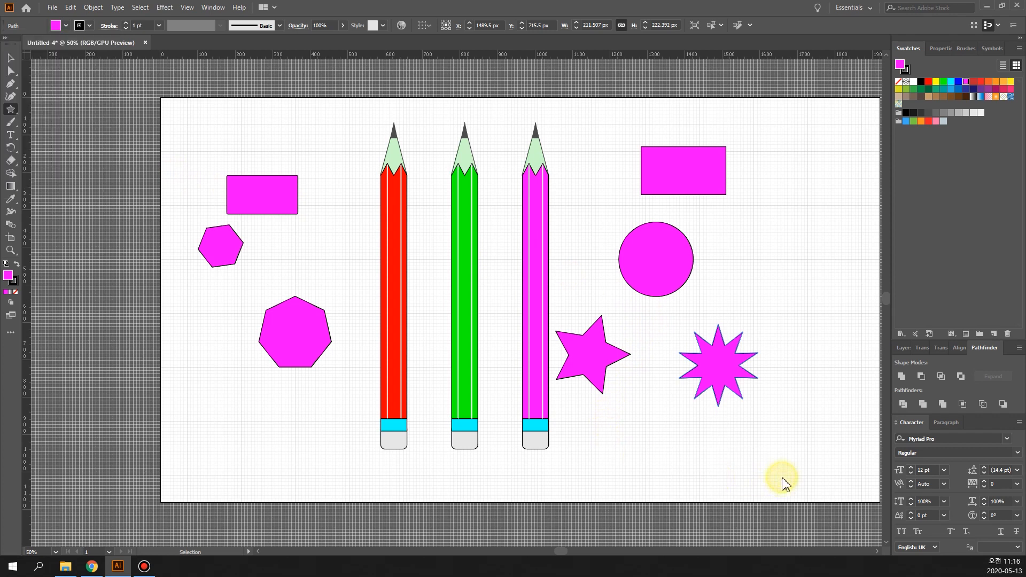
{"action": "mouse_move", "coordinate": [809, 478]}
{"action": "left_mouse_down"}
{"action": "mouse_move", "coordinate": [669, 310]}
{"action": "mouse_move", "coordinate": [812, 442]}
{"action": "mouse_move", "coordinate": [795, 412]}
{"action": "mouse_move", "coordinate": [852, 435]}
{"action": "left_mouse_up"}
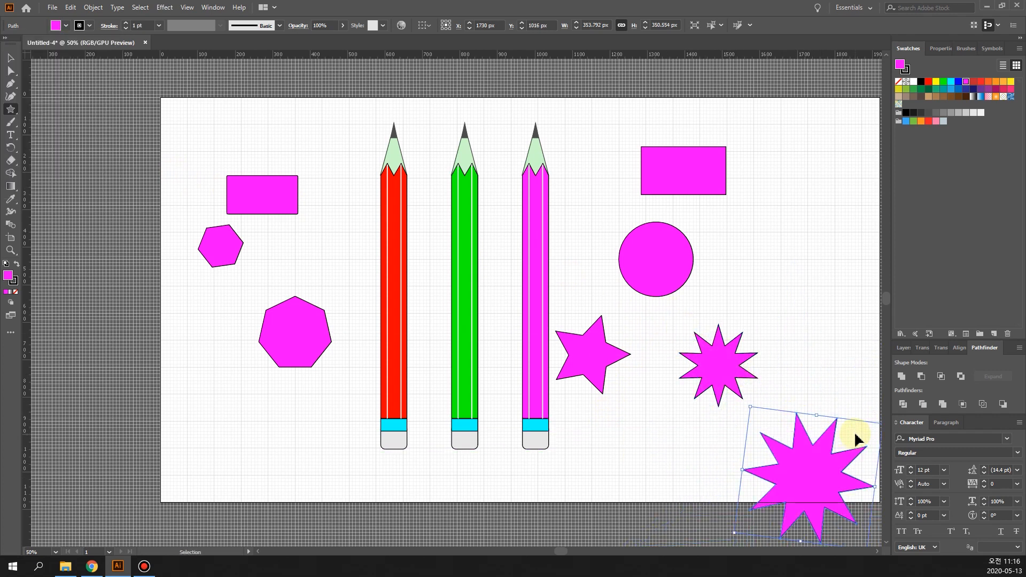
{"action": "key", "text": "ctrl+z"}
Select the 10-point star and set its stroke weight to 3 pt in the full Stroke settings
{"action": "left_click", "coordinate": [727, 369], "text": "ctrl"}
{"action": "left_click", "coordinate": [11, 58]}
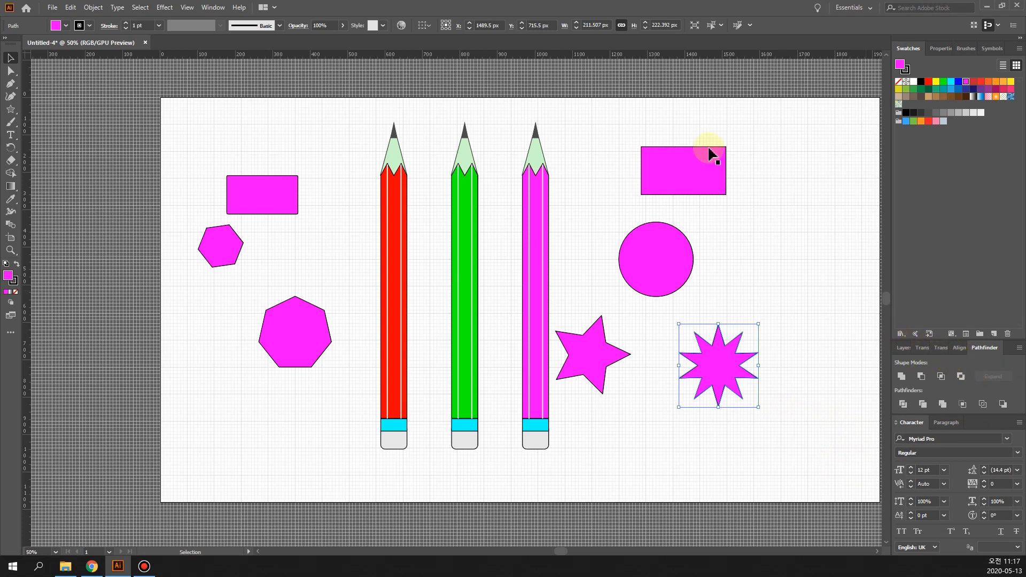
{"action": "left_click", "coordinate": [211, 6]}
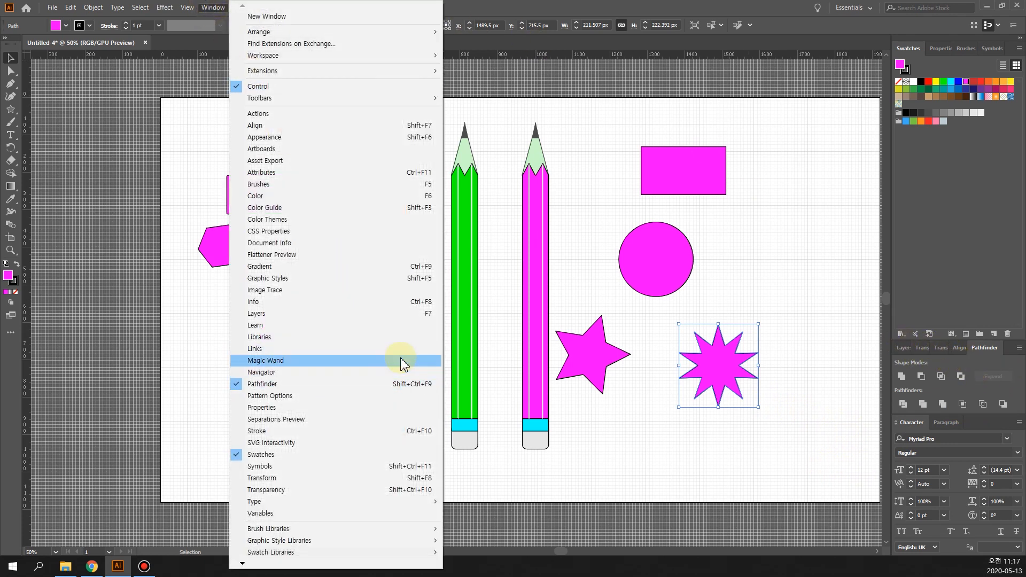
{"action": "left_click", "coordinate": [320, 431]}
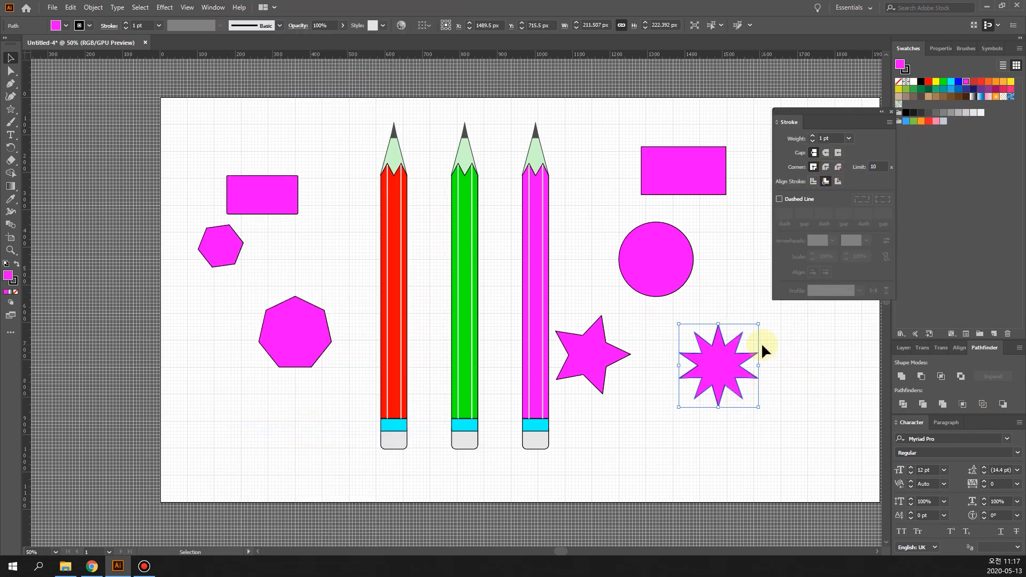
{"action": "left_click", "coordinate": [813, 136]}
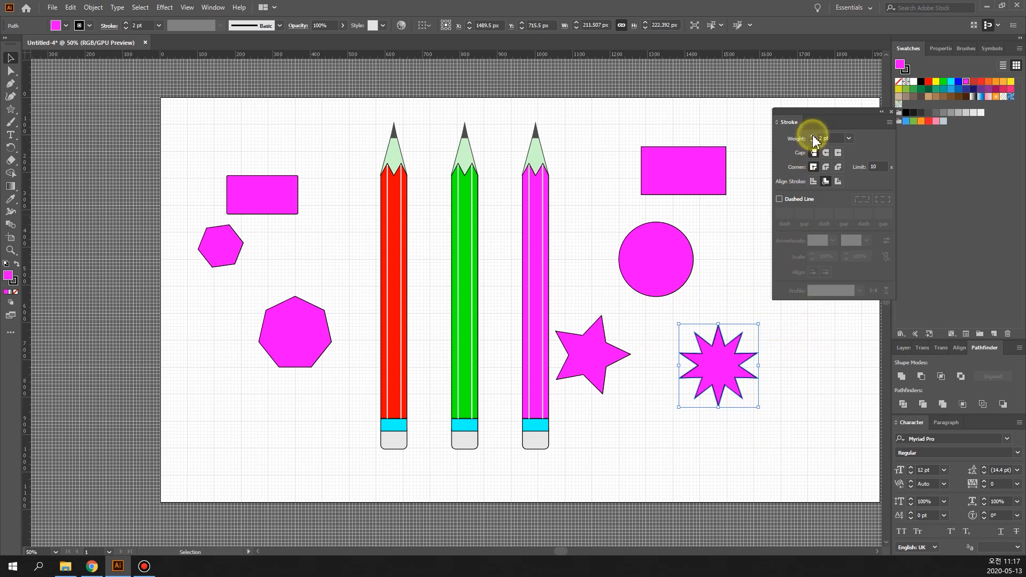
{"action": "left_click", "coordinate": [813, 137]}
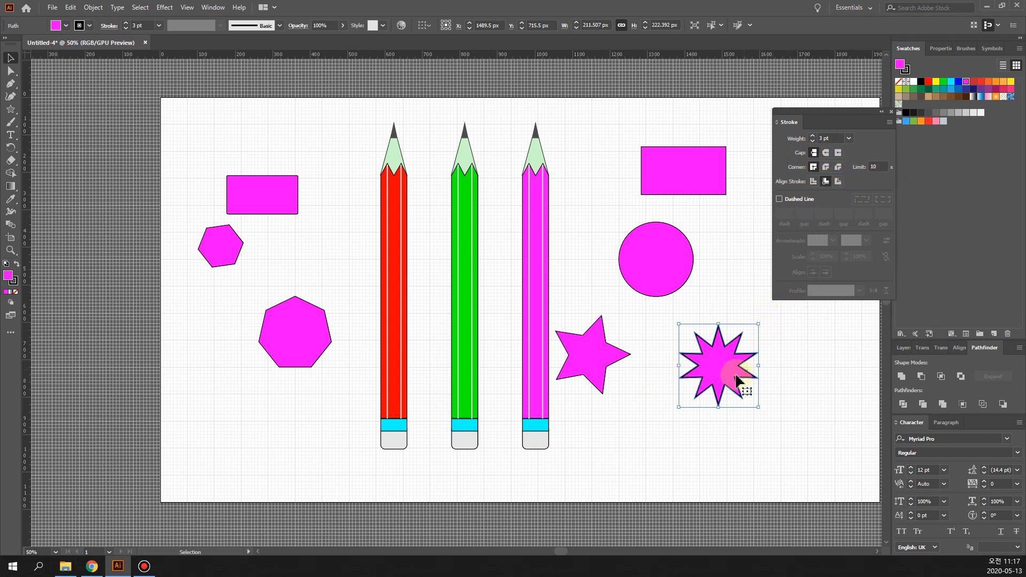
Give the 10-point star's stroke a round cap and a bevel join, and check its corners up close
{"action": "left_click", "coordinate": [827, 155]}
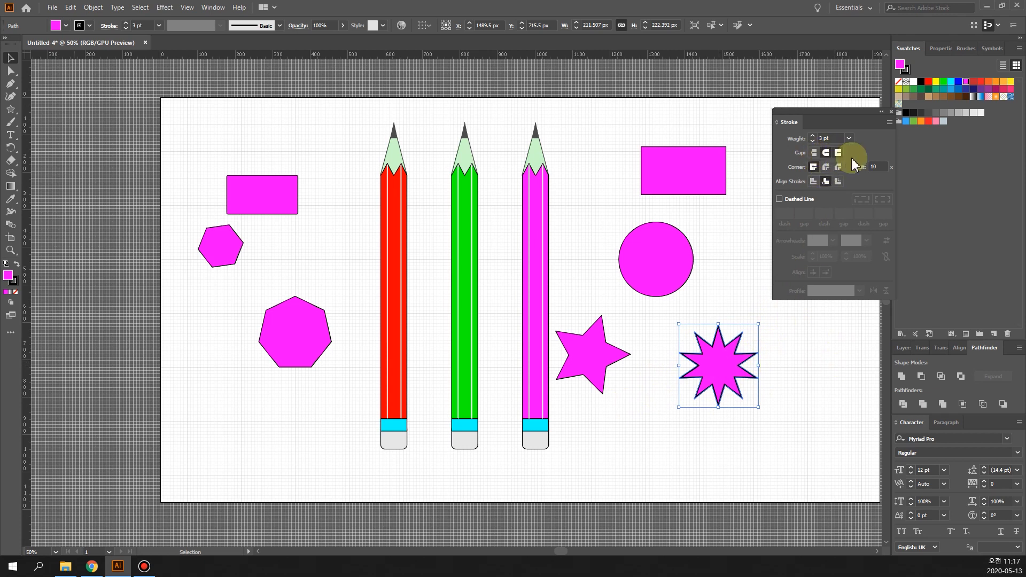
{"action": "left_click", "coordinate": [827, 168]}
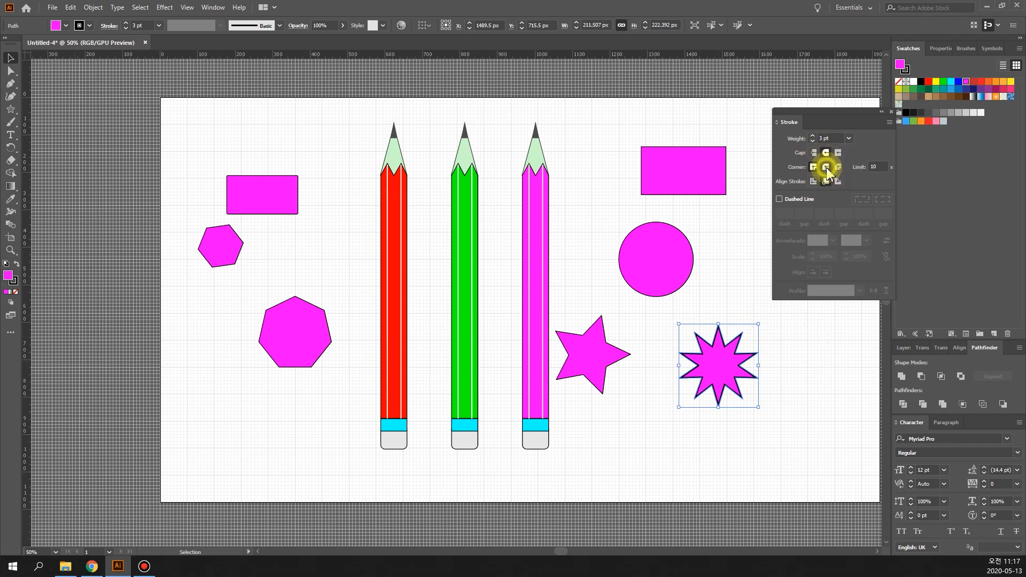
{"action": "left_click", "coordinate": [835, 168]}
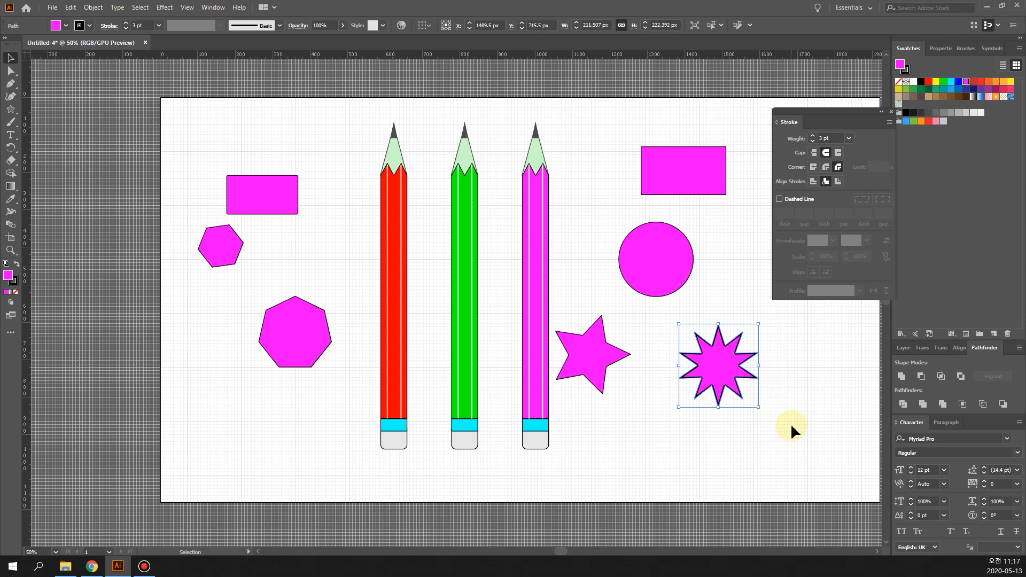
{"action": "key", "text": "a"}
{"action": "key", "text": "ctrl+plus"}
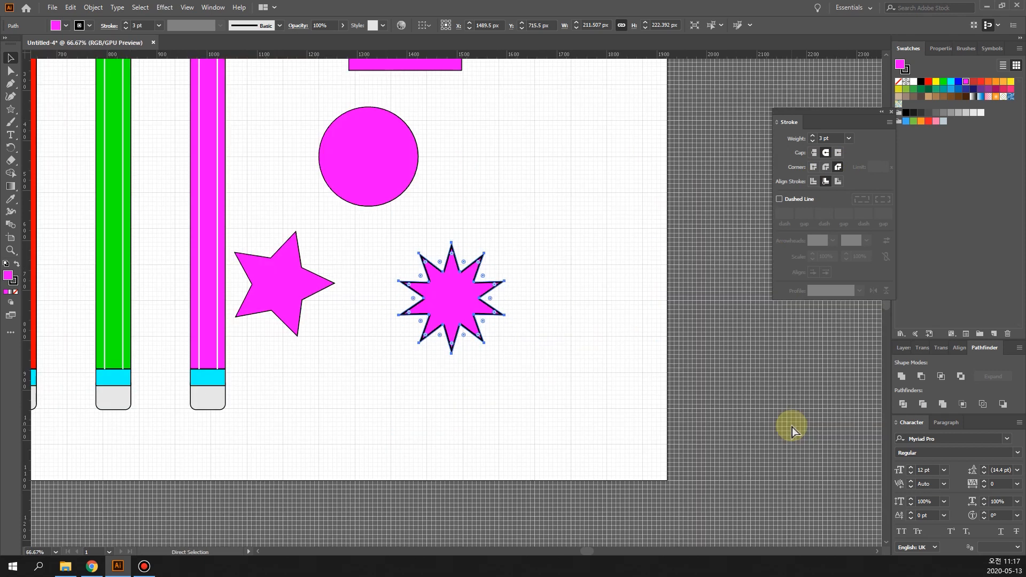
{"action": "key", "text": "v"}
{"action": "key", "text": "a"}
{"action": "key", "text": "v"}
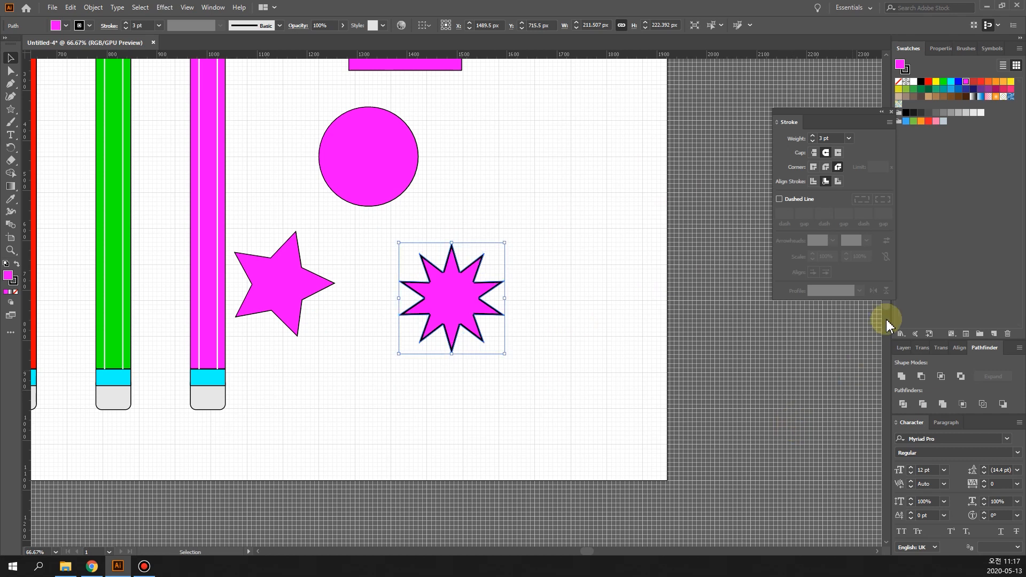
Compare the round, miter and bevel joins on the 10-point star's outline up close, ending on the bevel join
{"action": "left_click", "coordinate": [837, 167]}
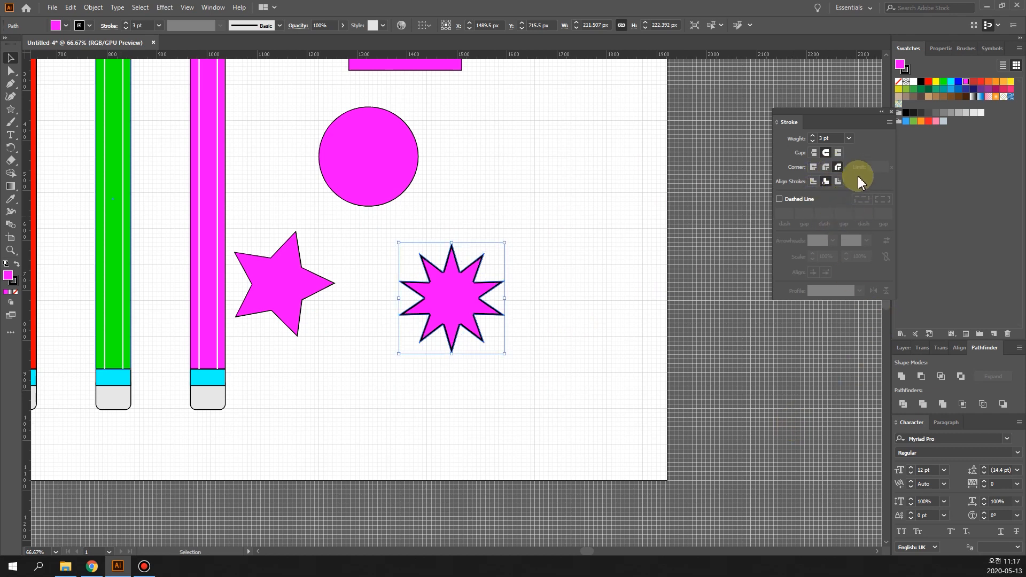
{"action": "left_click", "coordinate": [825, 167]}
{"action": "key", "text": "a"}
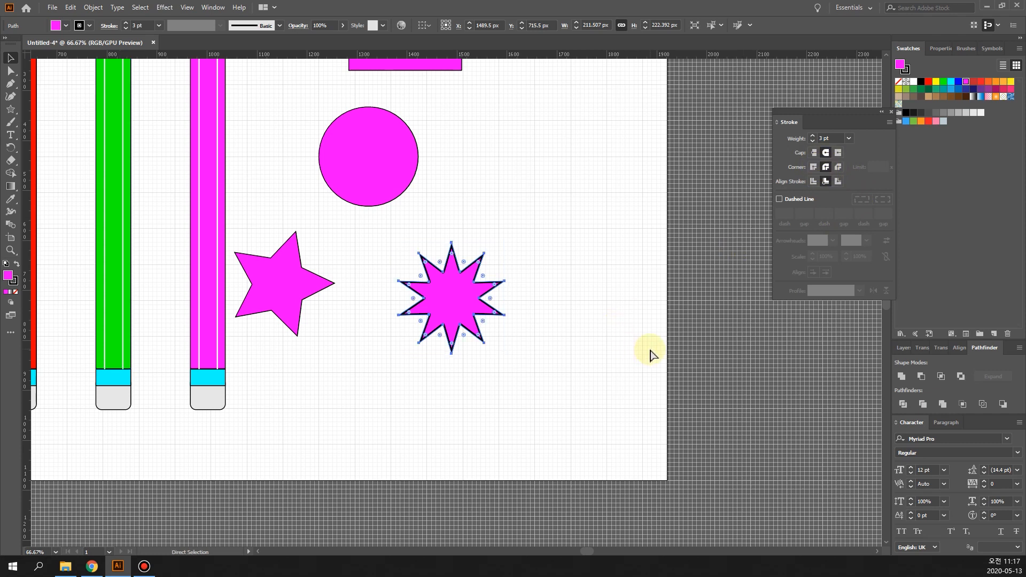
{"action": "key", "text": "ctrl+equal"}
{"action": "key", "text": "ctrl+equal"}
{"action": "key", "text": "v"}
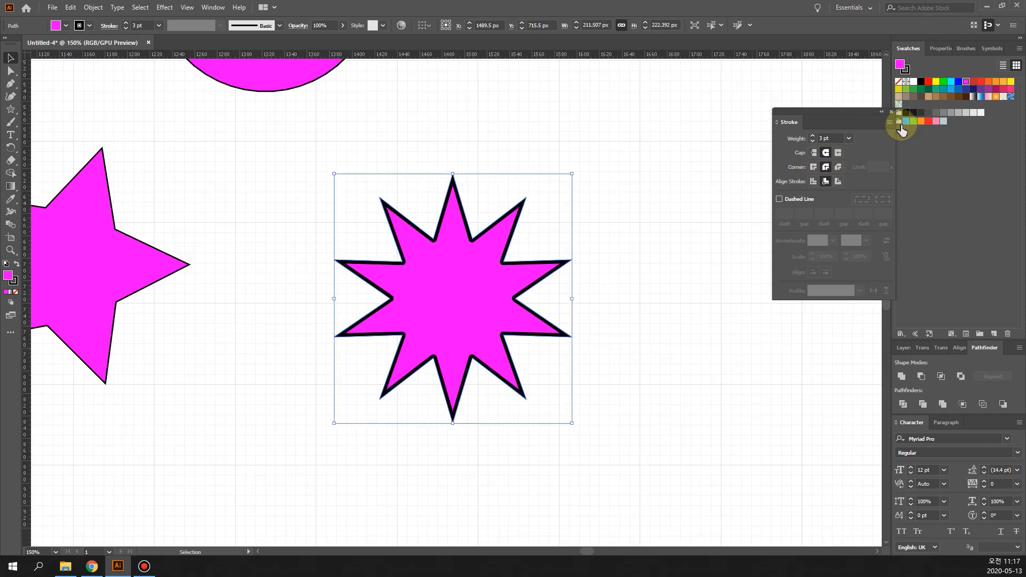
{"action": "left_click", "coordinate": [838, 167]}
{"action": "left_click", "coordinate": [812, 170]}
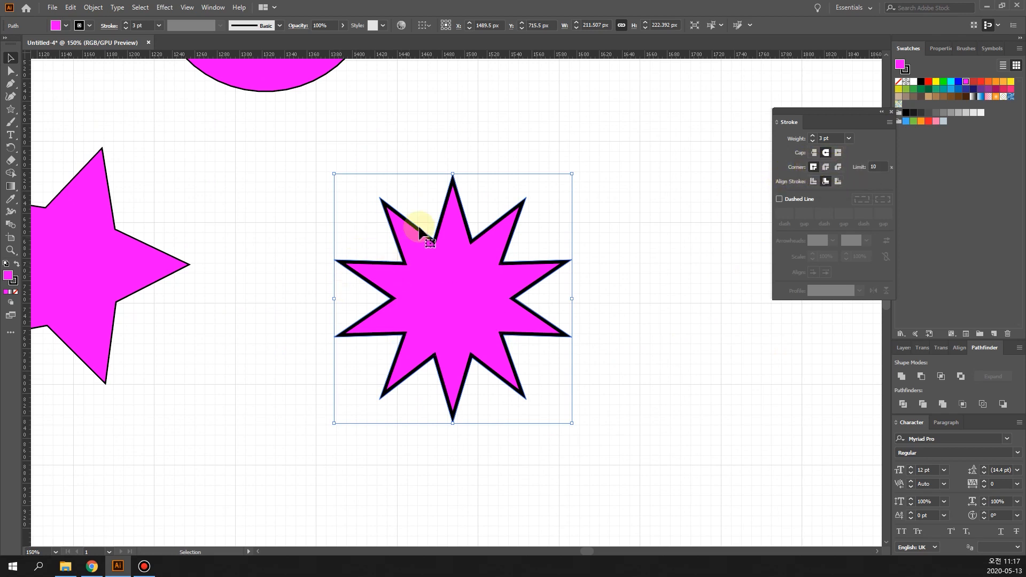
{"action": "left_click", "coordinate": [825, 170]}
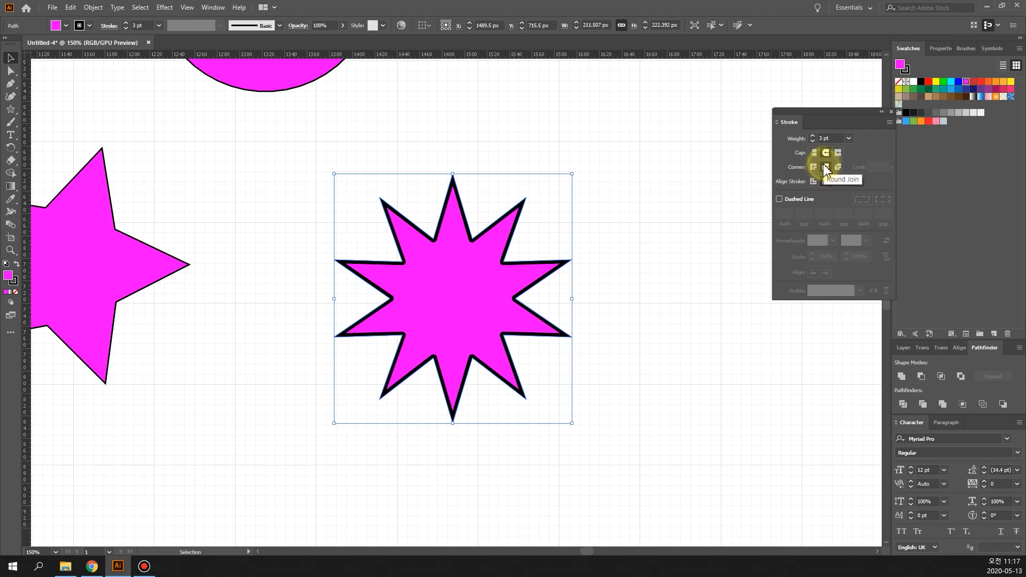
{"action": "left_click", "coordinate": [837, 169]}
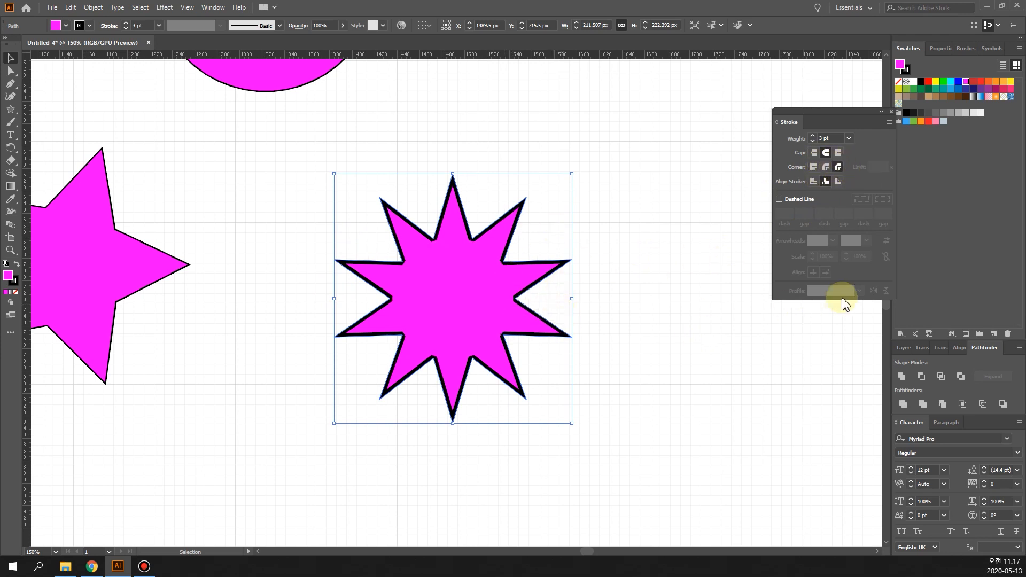
Try a dashed outline on the 10-point star with a 2 pt dash and a 6 pt gap, and switch the dashes off again
{"action": "left_click", "coordinate": [780, 199]}
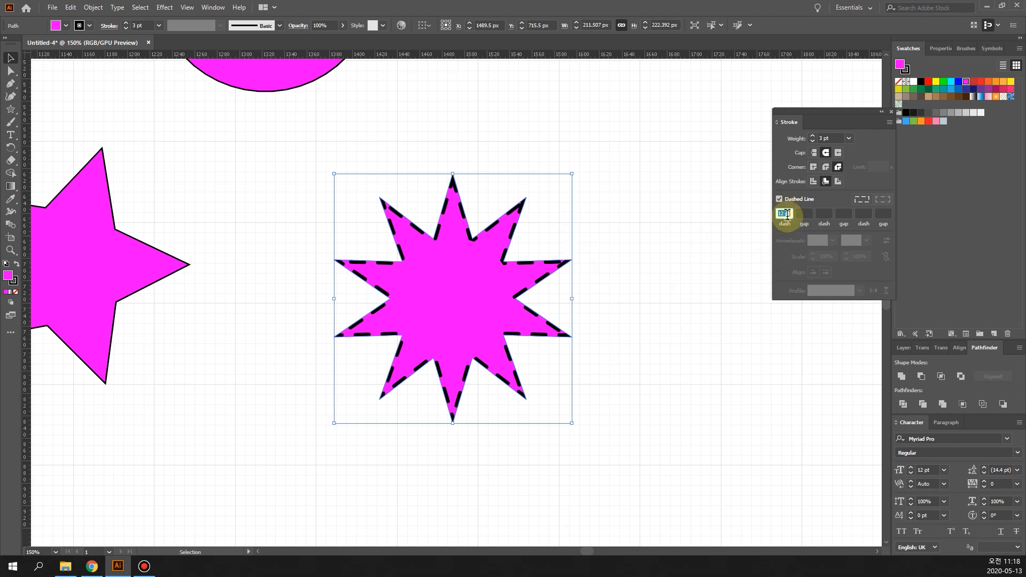
{"action": "left_click", "coordinate": [822, 213]}
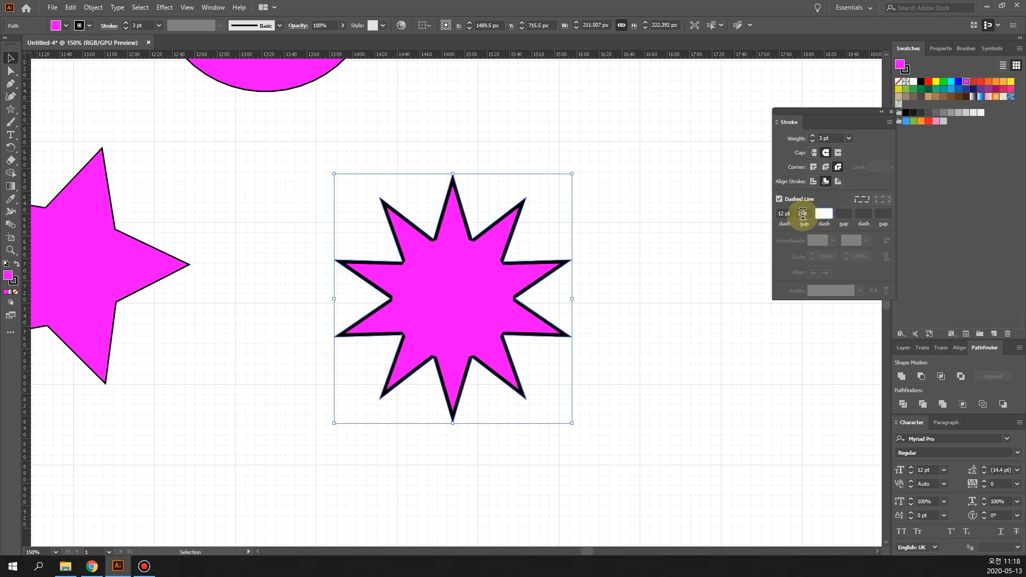
{"action": "left_click", "coordinate": [809, 214]}
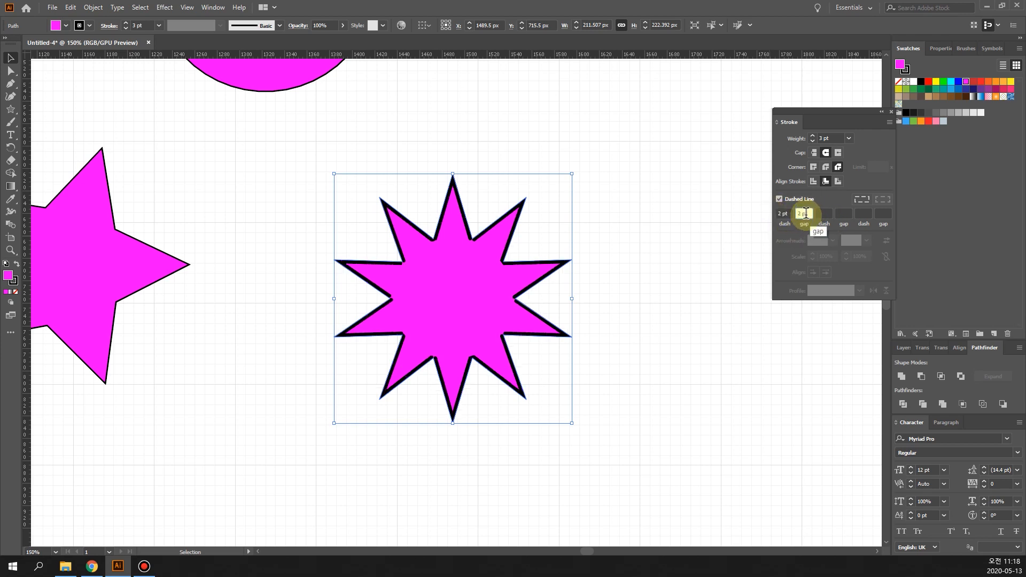
{"action": "type", "text": "6"}
{"action": "left_click", "coordinate": [824, 214]}
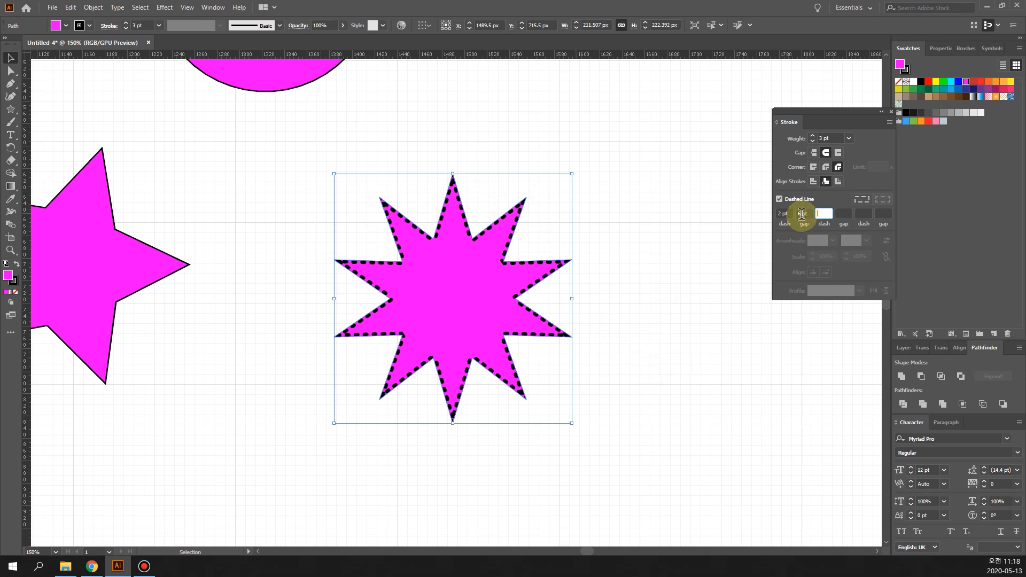
{"action": "left_click", "coordinate": [779, 200]}
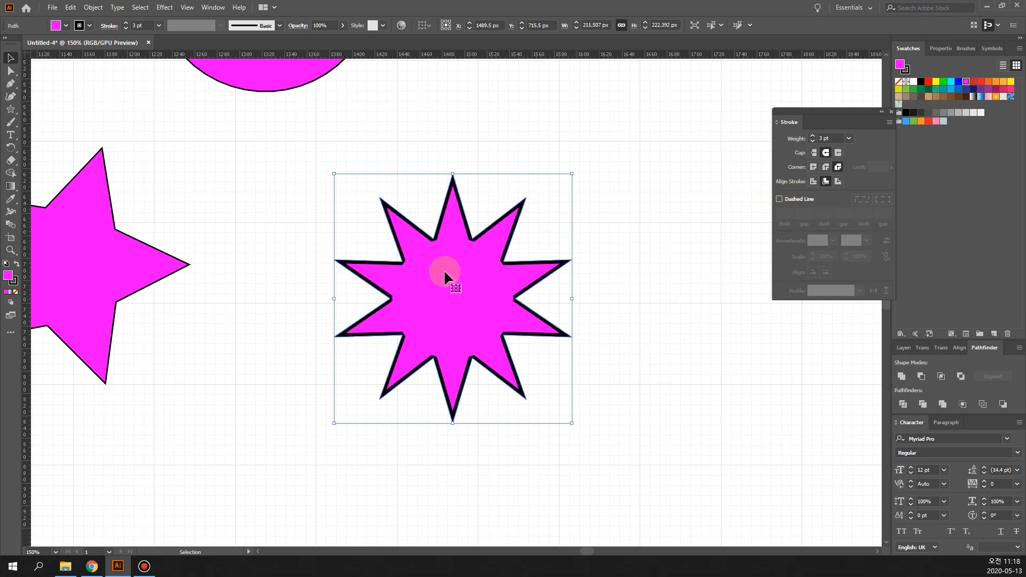
Round all the tips and inner corners of the 10-point star together with its live corner handles
{"action": "key", "text": "a"}
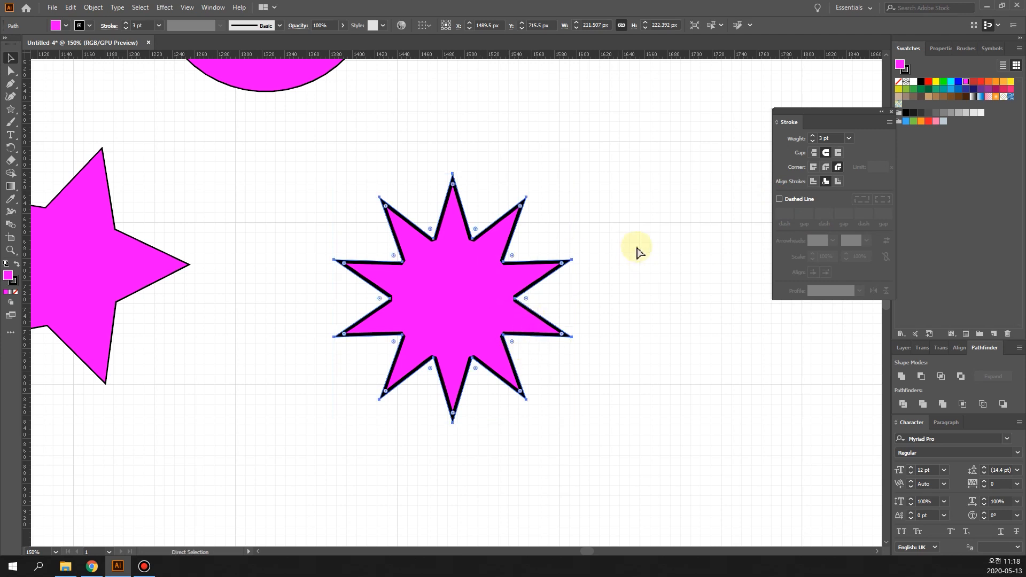
{"action": "key", "text": "v"}
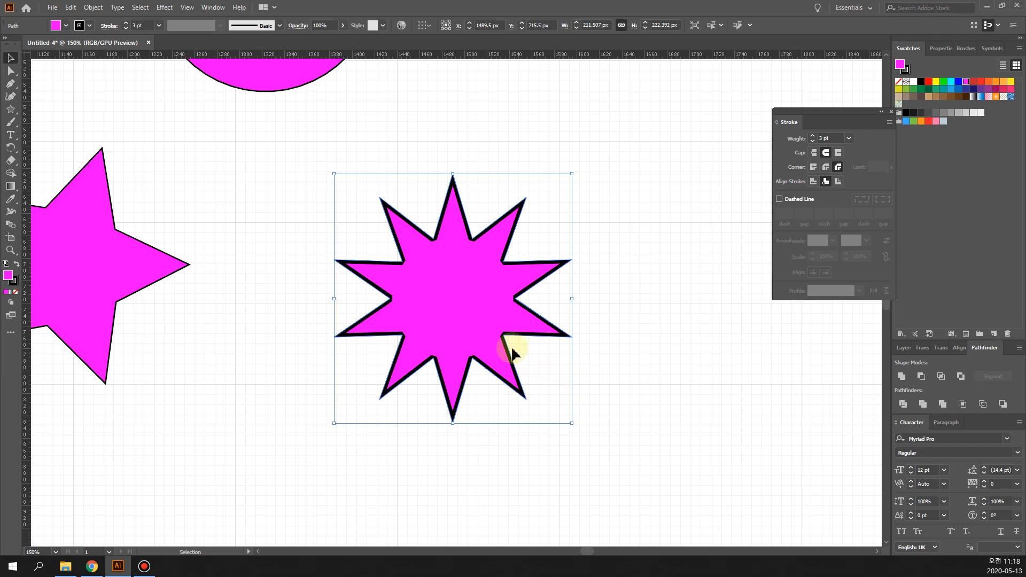
{"action": "key", "text": "a"}
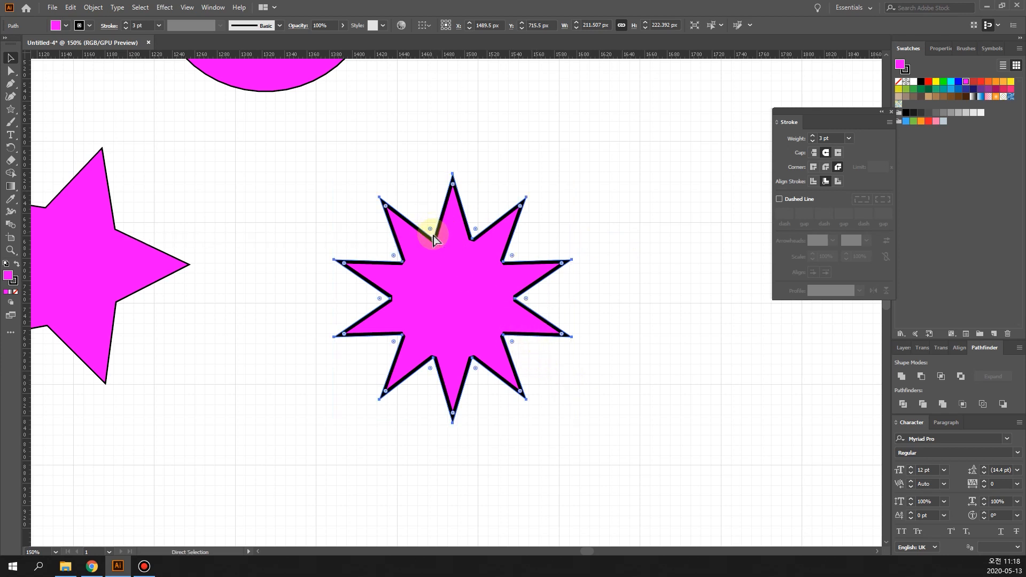
{"action": "key", "text": "ctrl"}
{"action": "left_click_drag", "start_coordinate": [431, 230], "coordinate": [434, 228]}
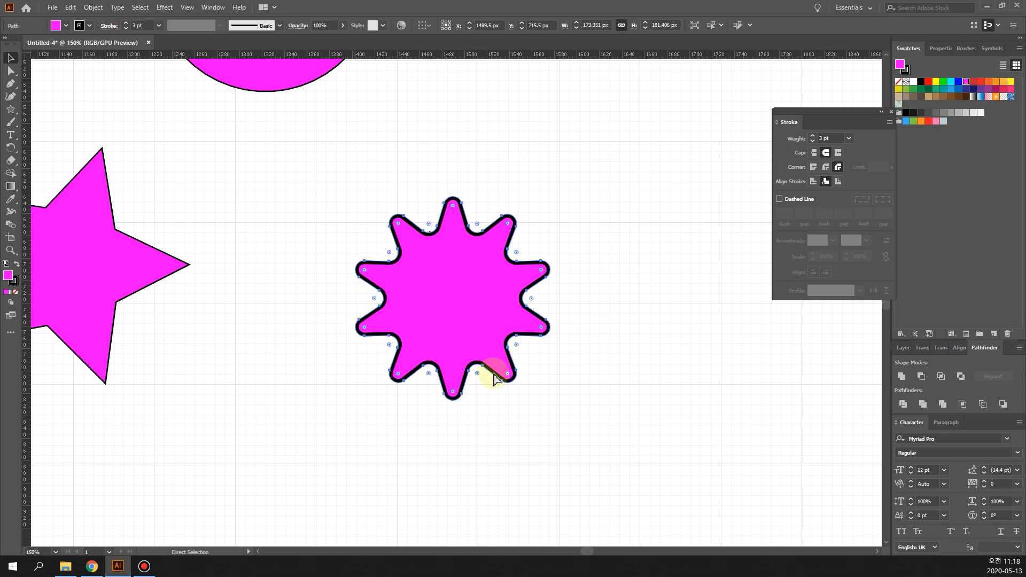
{"action": "key", "text": "v"}
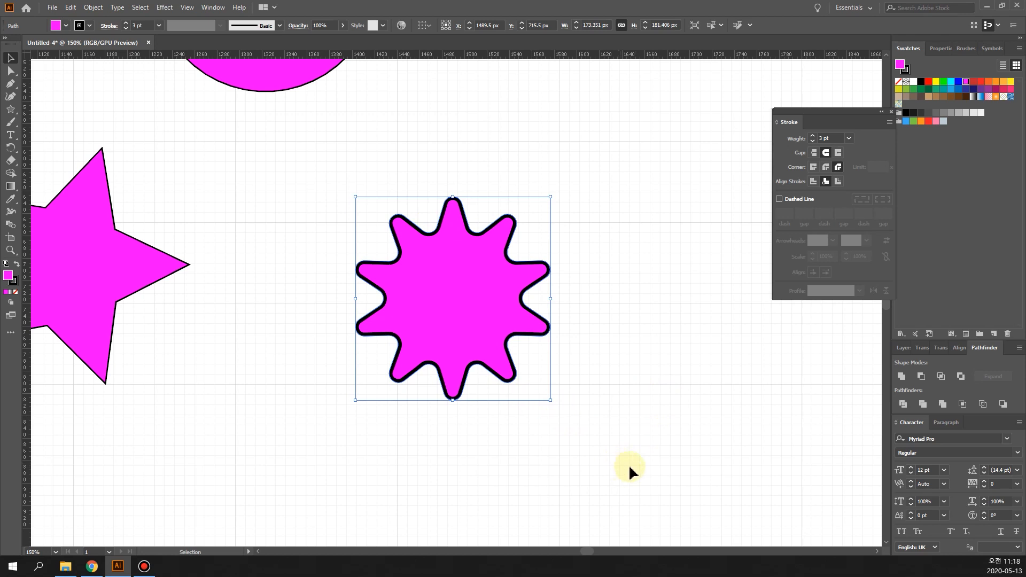
Reselect the rounded 10-point star as a whole and fill it with yellow
{"action": "left_click", "coordinate": [612, 469]}
{"action": "left_click_drag", "start_coordinate": [613, 467], "coordinate": [363, 160]}
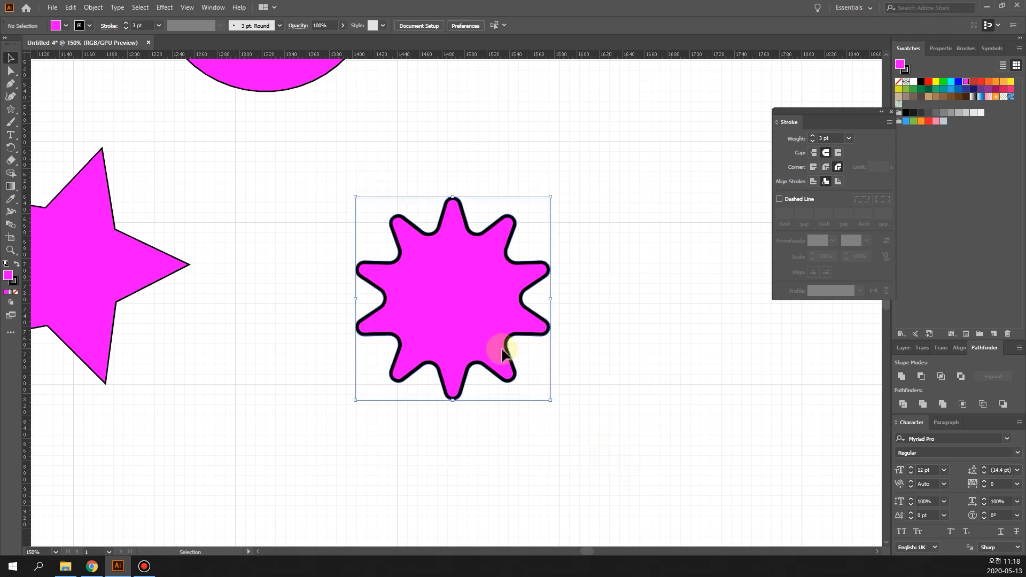
{"action": "left_click", "coordinate": [937, 84]}
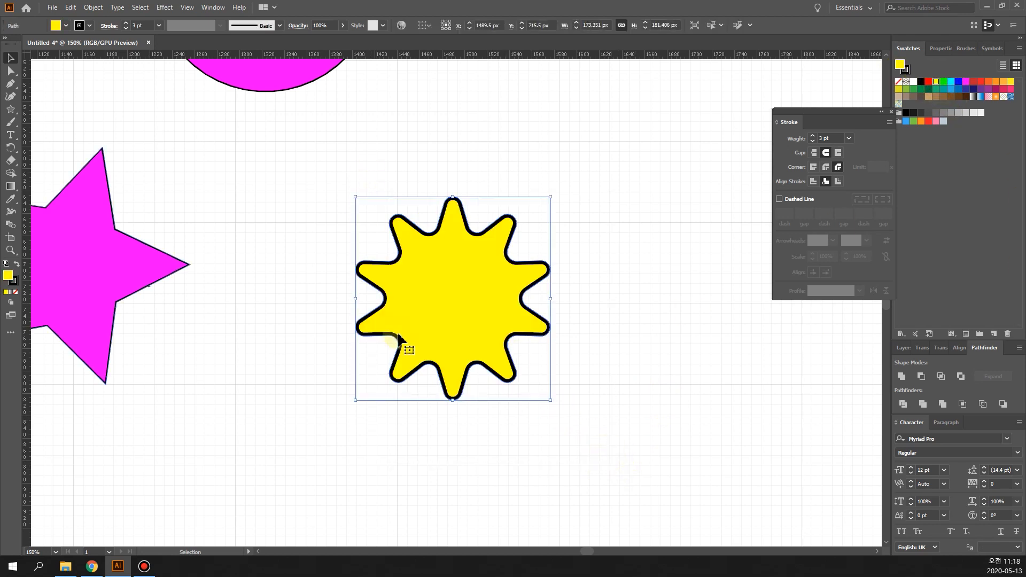
Round all the tips and inner corners of the magenta five-point star beside the magenta pencil
{"action": "left_click_drag", "start_coordinate": [588, 556], "coordinate": [579, 557]}
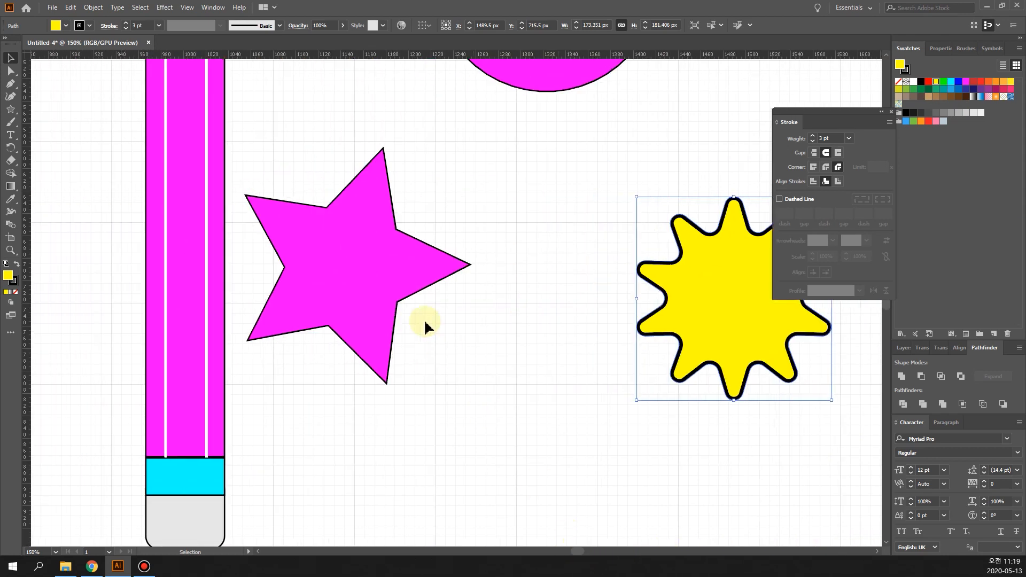
{"action": "left_click", "coordinate": [383, 294]}
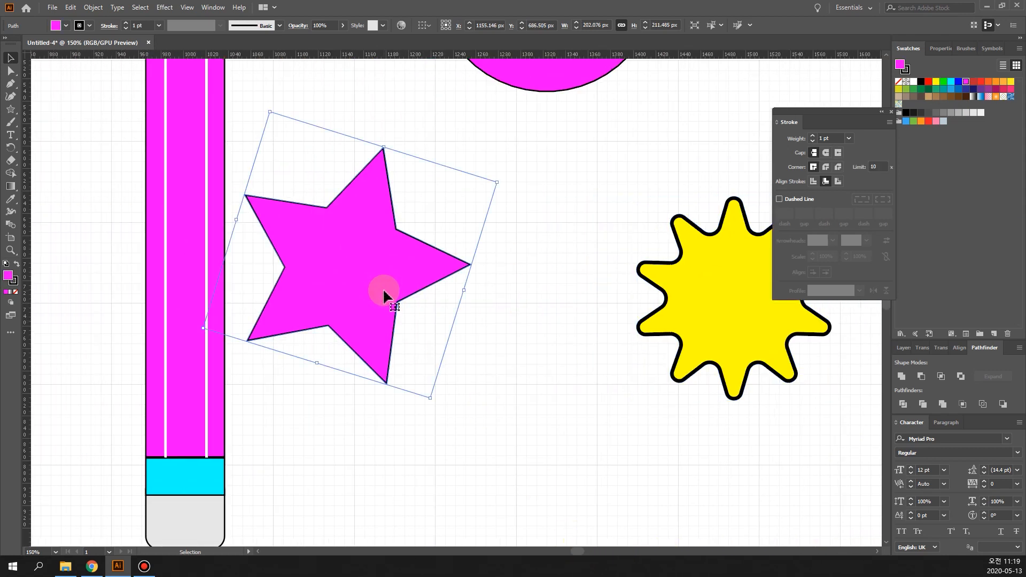
{"action": "key", "text": "a"}
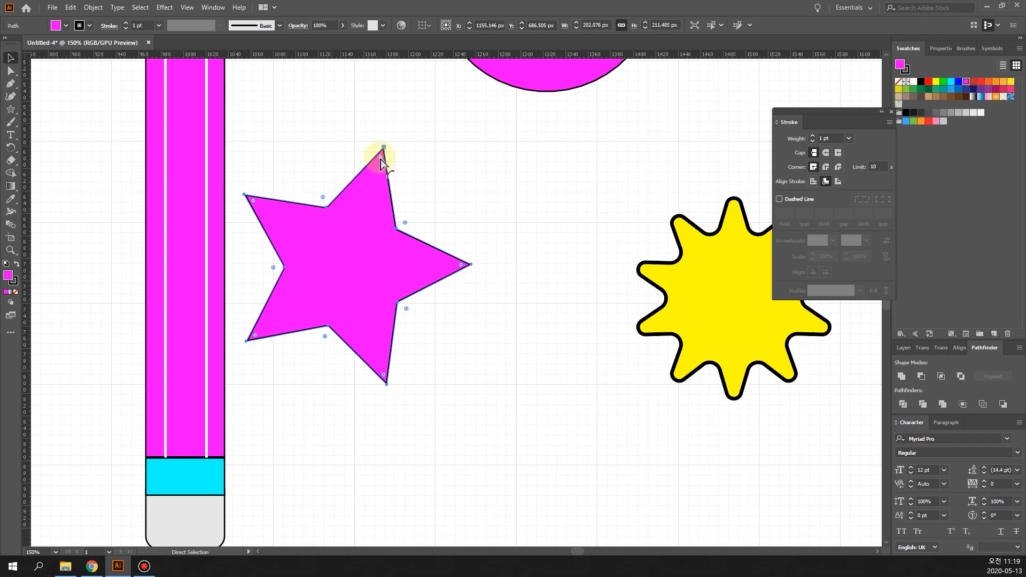
{"action": "left_click_drag", "start_coordinate": [381, 163], "coordinate": [394, 179]}
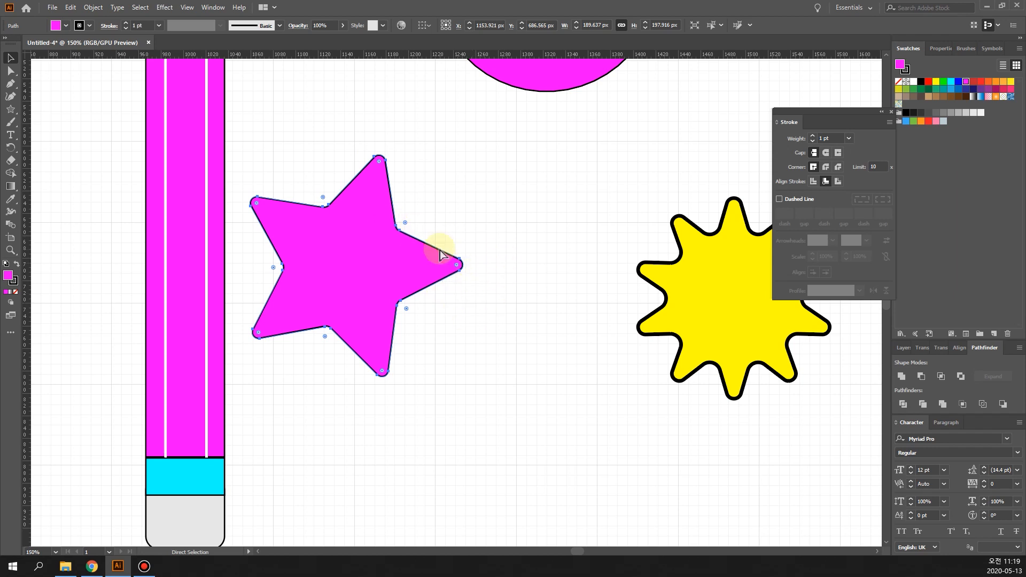
{"action": "mouse_move", "coordinate": [409, 315]}
{"action": "left_mouse_down"}
{"action": "mouse_move", "coordinate": [417, 321]}
{"action": "mouse_move", "coordinate": [406, 314]}
{"action": "left_mouse_up"}
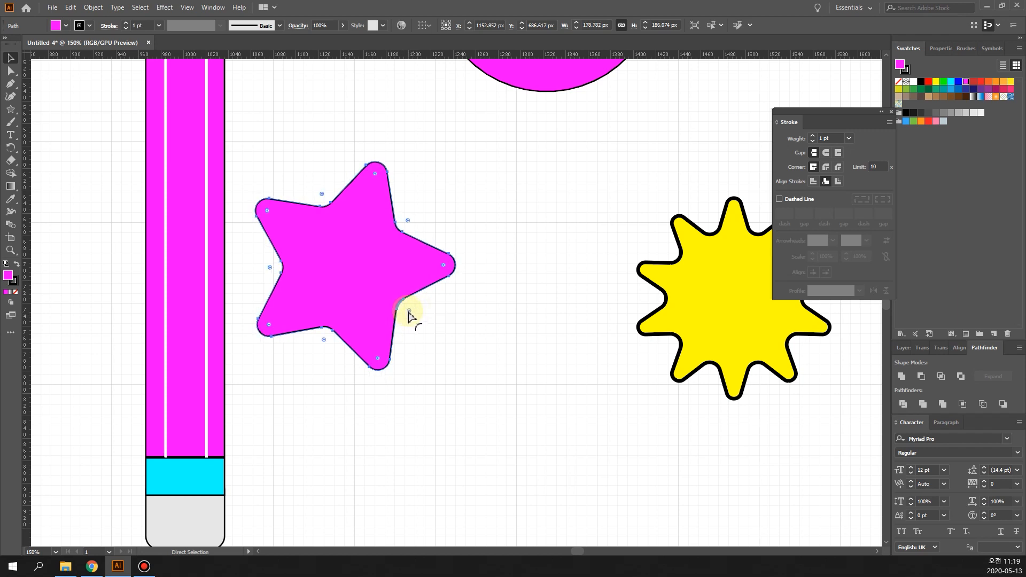
Try to round the corners of the circle-like many-sided polygon above the stars
{"action": "scroll", "coordinate": [501, 389], "scroll_direction": "up", "scroll_amount": 7}
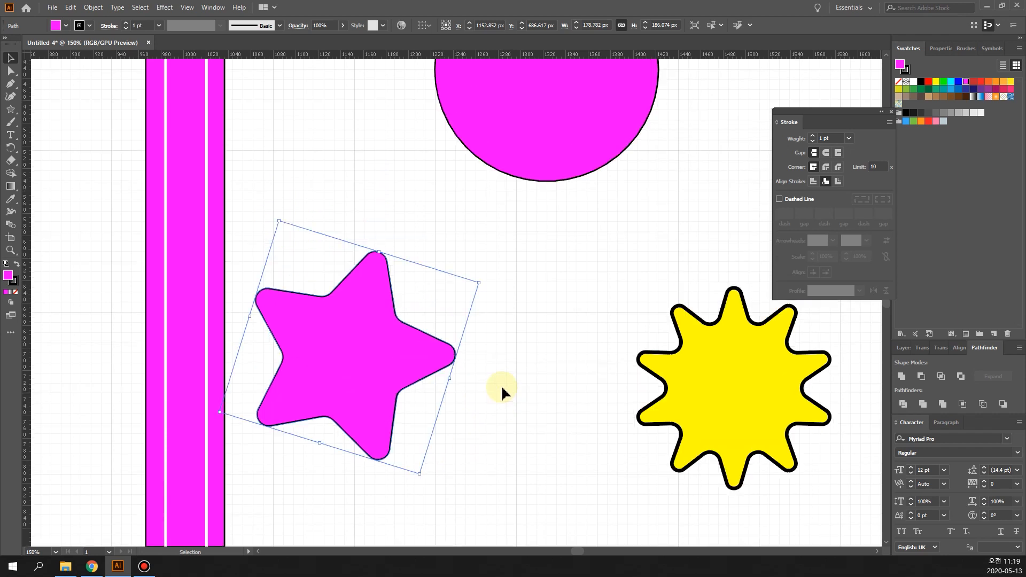
{"action": "scroll", "coordinate": [501, 392], "scroll_direction": "up", "scroll_amount": 5}
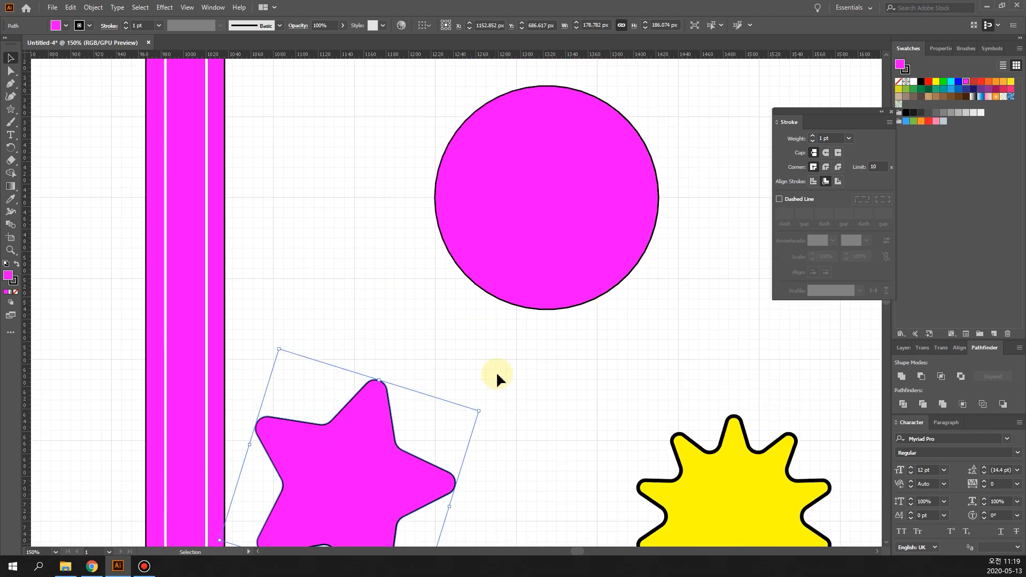
{"action": "left_click", "coordinate": [603, 298]}
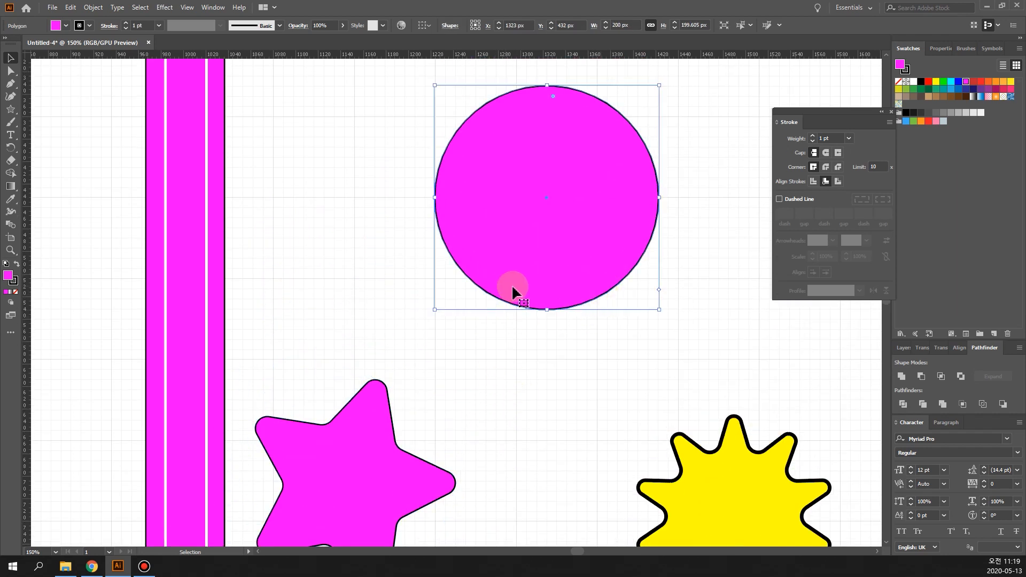
{"action": "key", "text": "a"}
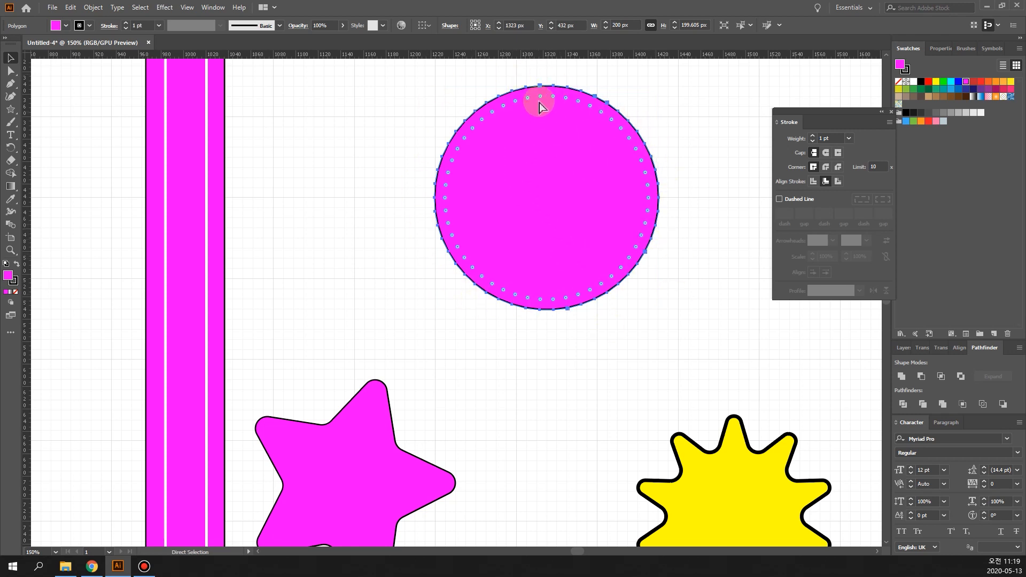
{"action": "left_click_drag", "start_coordinate": [540, 99], "coordinate": [556, 134]}
{"action": "key", "text": "v"}
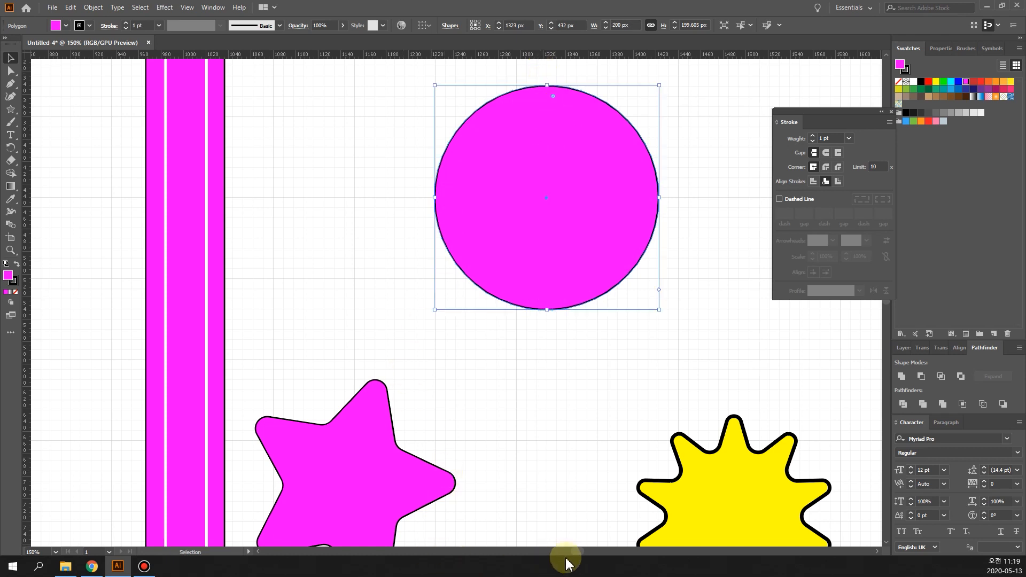
Round all seven corners of the large heptagon near the red pencil and leave the shape selected
{"action": "left_click_drag", "start_coordinate": [576, 553], "coordinate": [540, 553]}
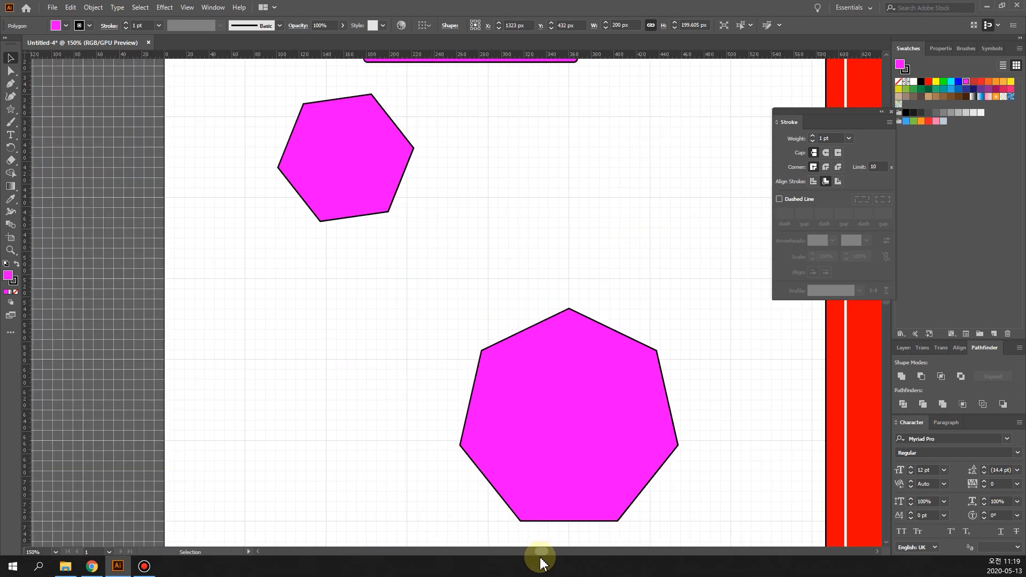
{"action": "left_click", "coordinate": [474, 416]}
{"action": "key", "text": "a"}
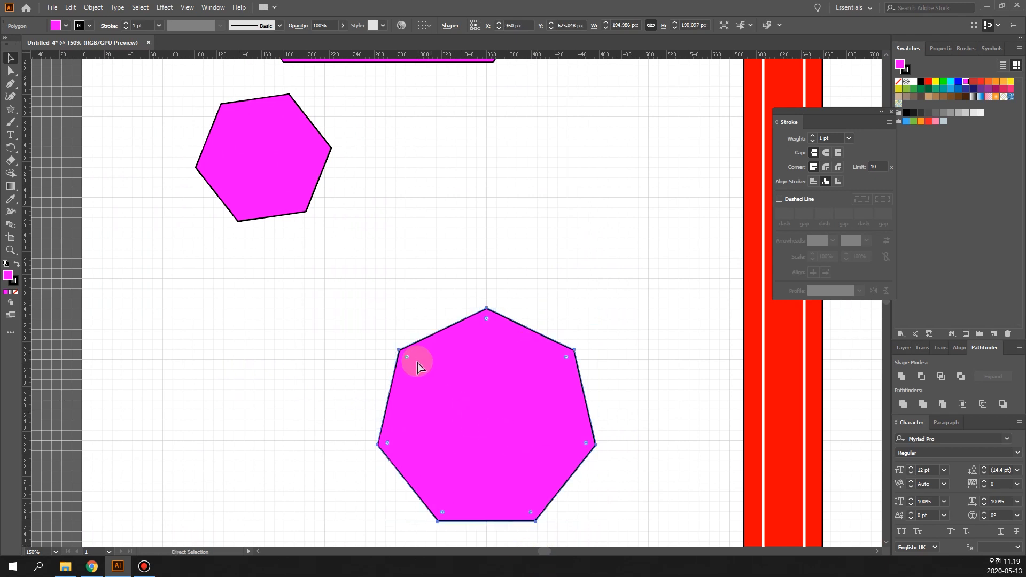
{"action": "left_click_drag", "start_coordinate": [409, 360], "coordinate": [425, 374]}
{"action": "key", "text": "v"}
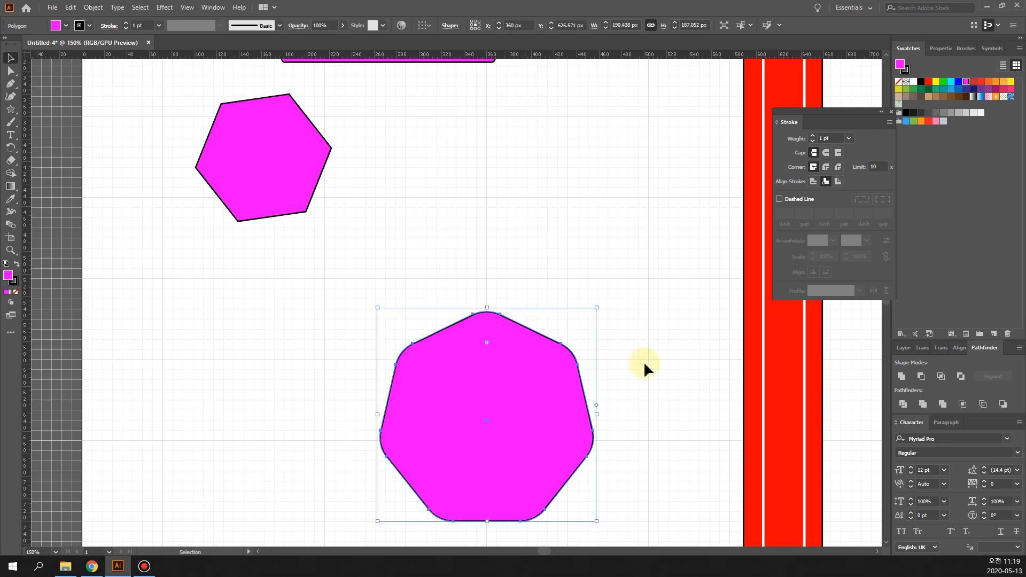
{"action": "left_click", "coordinate": [642, 384]}
{"action": "left_click", "coordinate": [513, 402]}
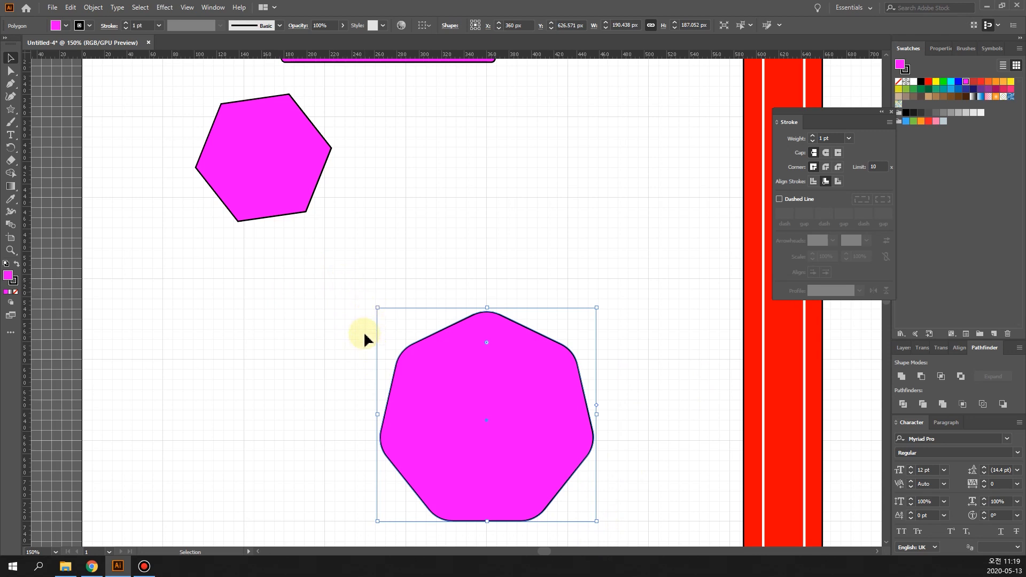
Close the floating Stroke settings and fit the whole artboard in the window
{"action": "scroll", "coordinate": [320, 394], "scroll_direction": "down", "scroll_amount": 1}
{"action": "scroll", "coordinate": [322, 391], "scroll_direction": "up", "scroll_amount": 3}
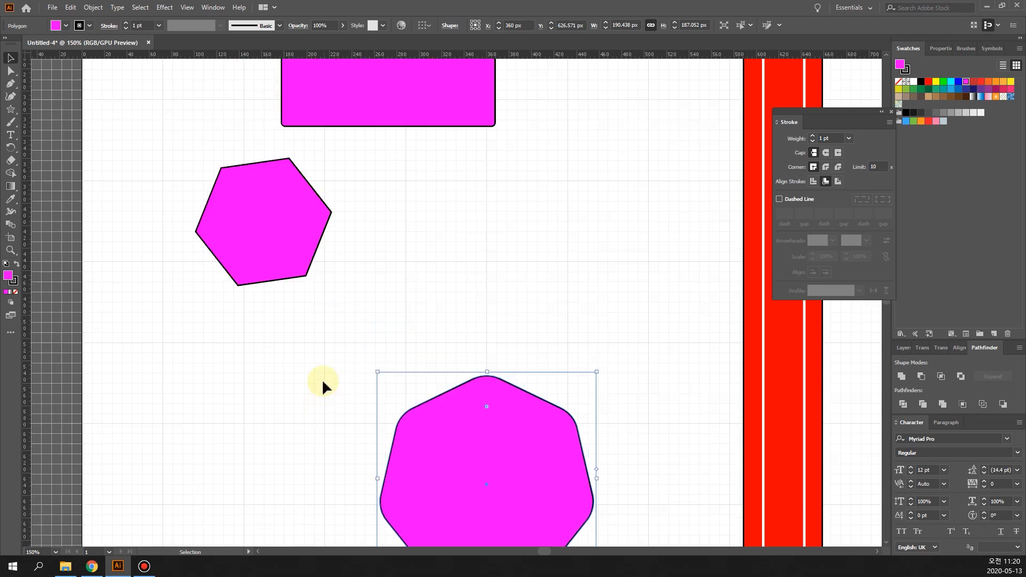
{"action": "scroll", "coordinate": [323, 383], "scroll_direction": "up", "scroll_amount": 8}
{"action": "scroll", "coordinate": [325, 385], "scroll_direction": "down", "scroll_amount": 3}
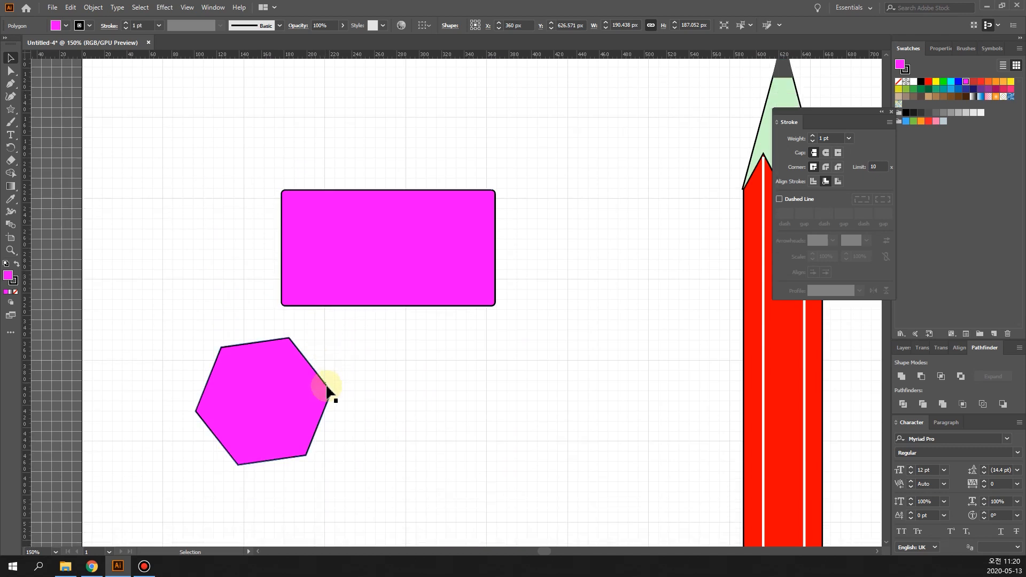
{"action": "scroll", "coordinate": [328, 394], "scroll_direction": "down", "scroll_amount": 2}
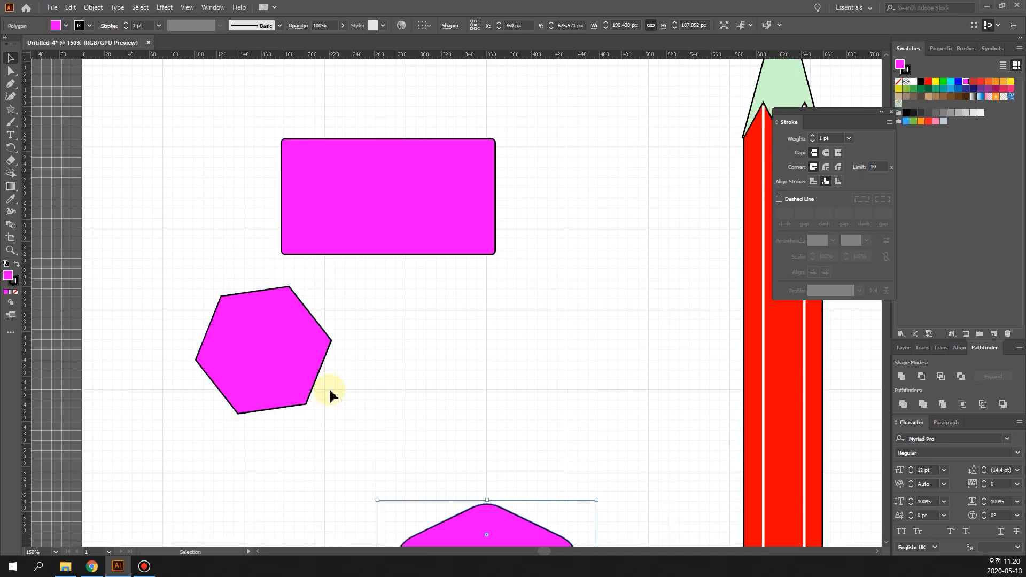
{"action": "left_click", "coordinate": [891, 113]}
{"action": "scroll", "coordinate": [577, 442], "scroll_direction": "down", "scroll_amount": 4}
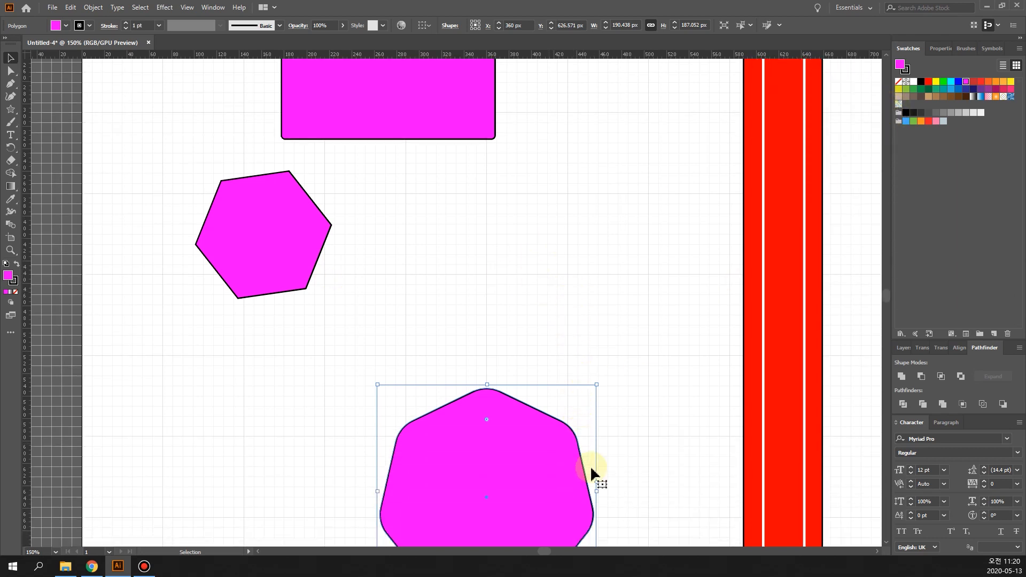
{"action": "scroll", "coordinate": [610, 471], "scroll_direction": "down", "scroll_amount": 1}
{"action": "scroll", "coordinate": [620, 460], "scroll_direction": "up", "scroll_amount": 1}
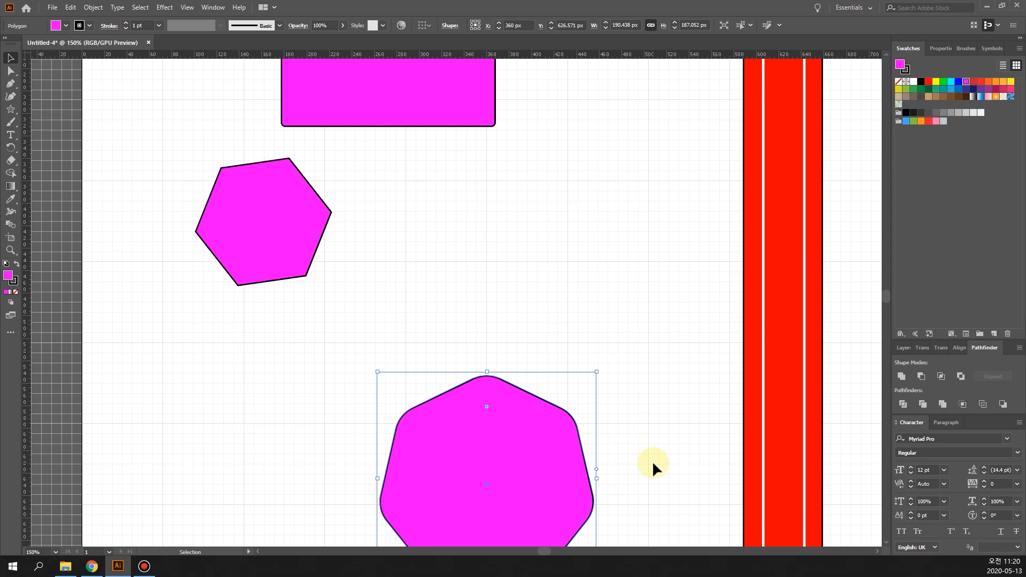
{"action": "key", "text": "ctrl+0"}
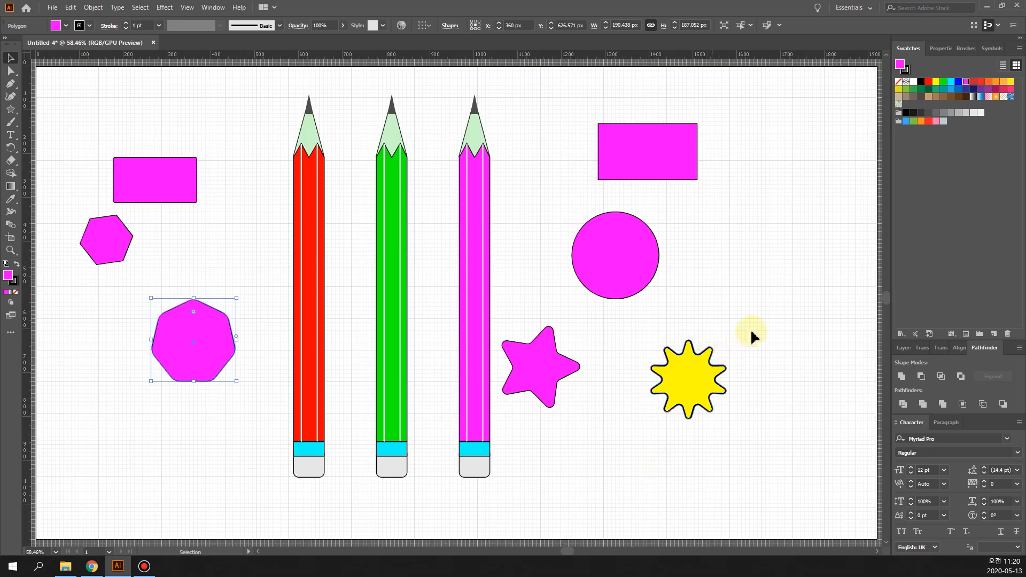
Make sure the Pathfinder options are displayed, and move the magenta circle over the right end of the sharp-cornered rectangle
{"action": "left_click", "coordinate": [212, 7]}
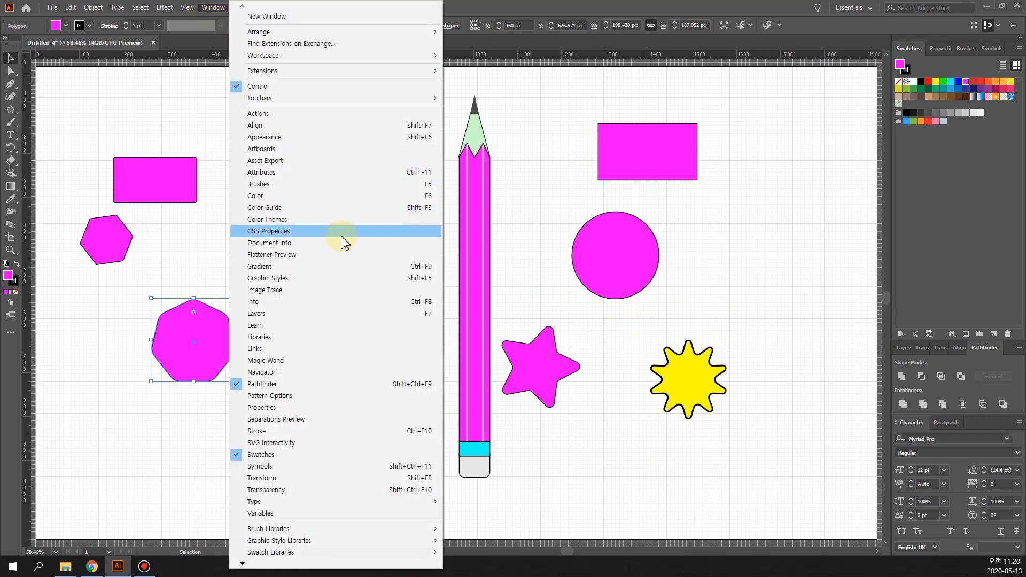
{"action": "left_click", "coordinate": [994, 349]}
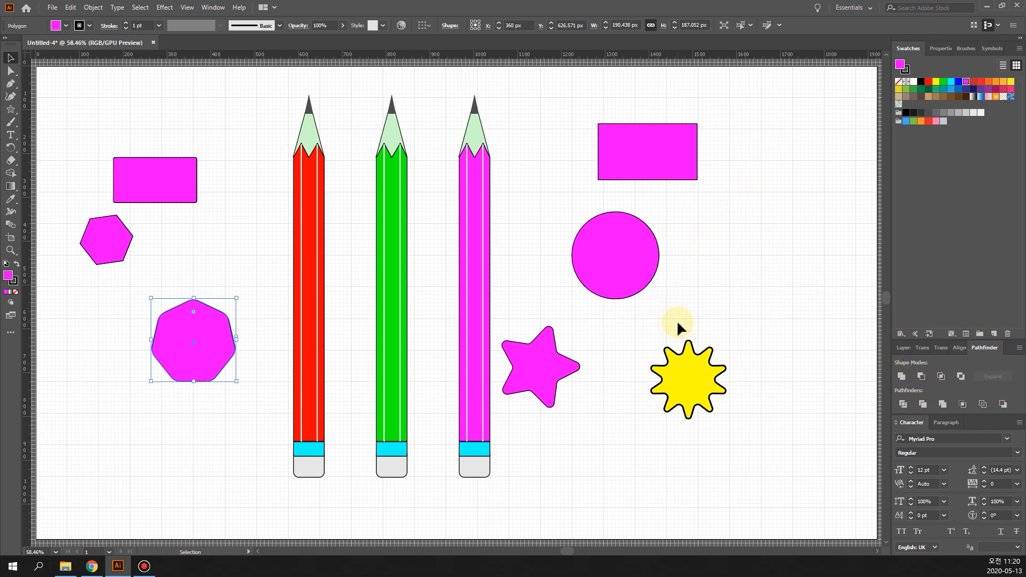
{"action": "left_click", "coordinate": [603, 243]}
{"action": "left_click_drag", "start_coordinate": [619, 258], "coordinate": [702, 160]}
Try merging the overlapping rectangle and circle into one shape with Unite, and undo the merge
{"action": "left_click_drag", "start_coordinate": [554, 104], "coordinate": [804, 224]}
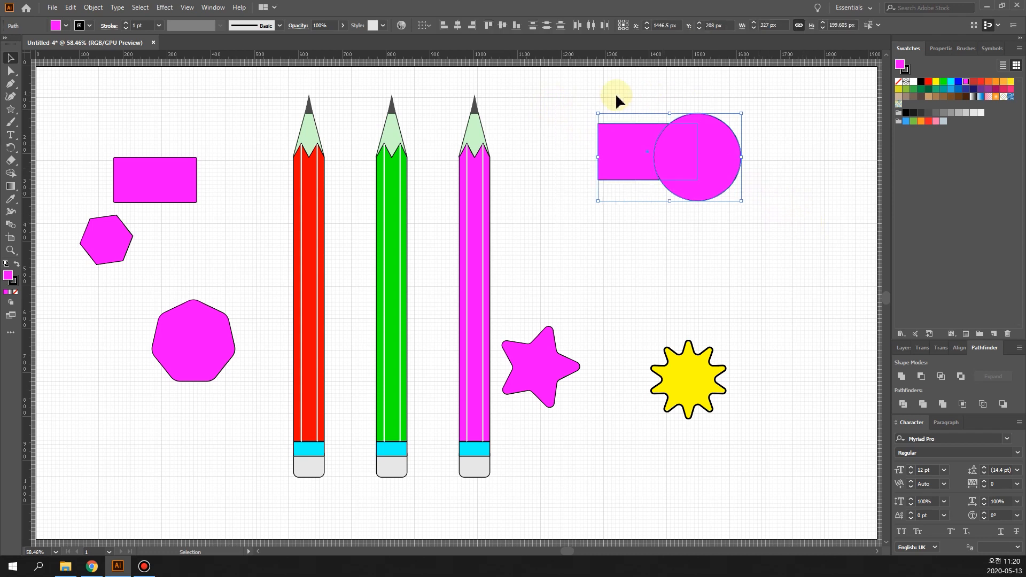
{"action": "left_click", "coordinate": [902, 377]}
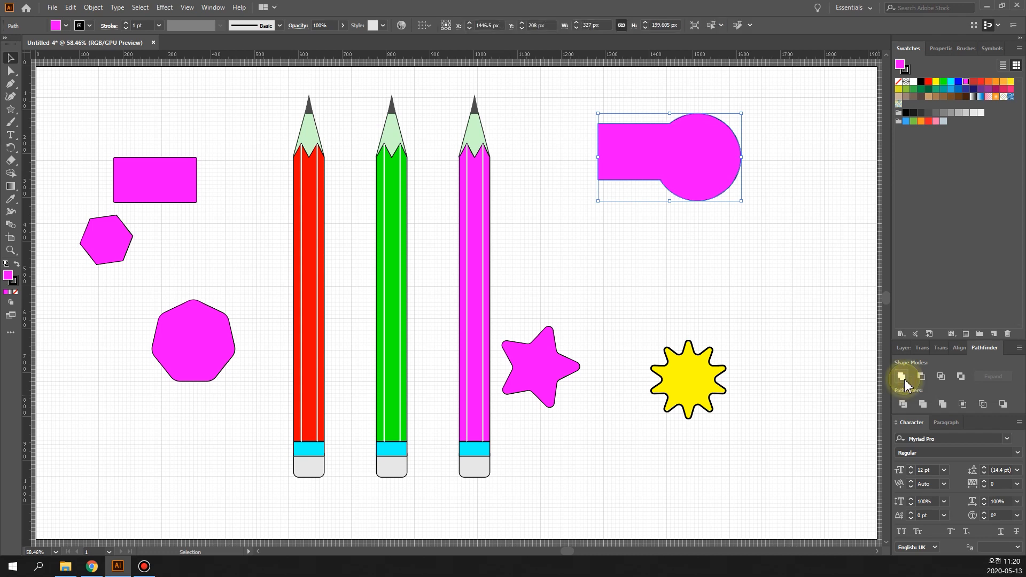
{"action": "left_click", "coordinate": [733, 277]}
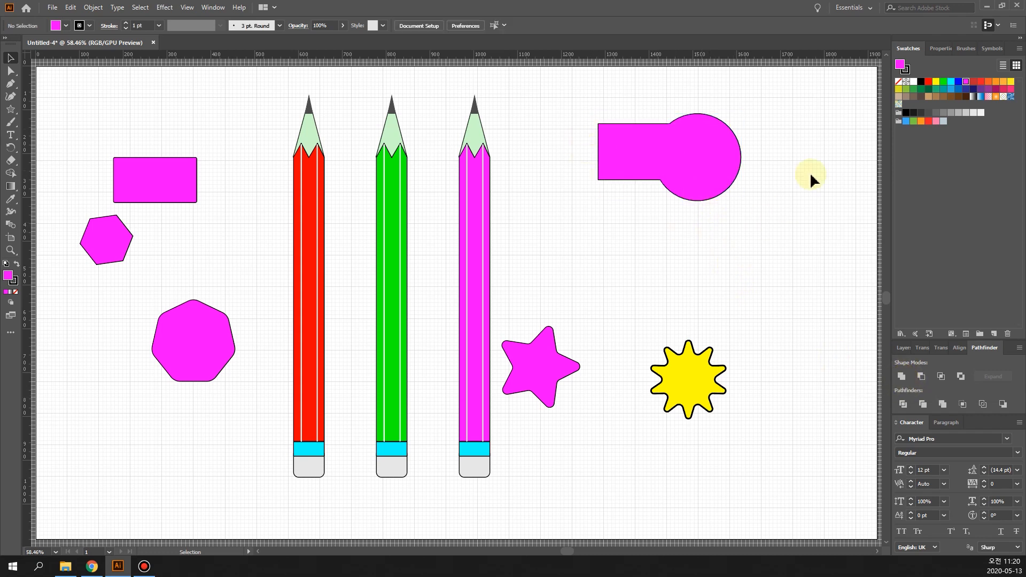
{"action": "key", "text": "ctrl+z"}
{"action": "key", "text": "ctrl+z"}
Try cutting the circle out of the rectangle with Minus Front, and undo the cut
{"action": "left_click", "coordinate": [800, 254]}
{"action": "left_click_drag", "start_coordinate": [795, 238], "coordinate": [588, 95]}
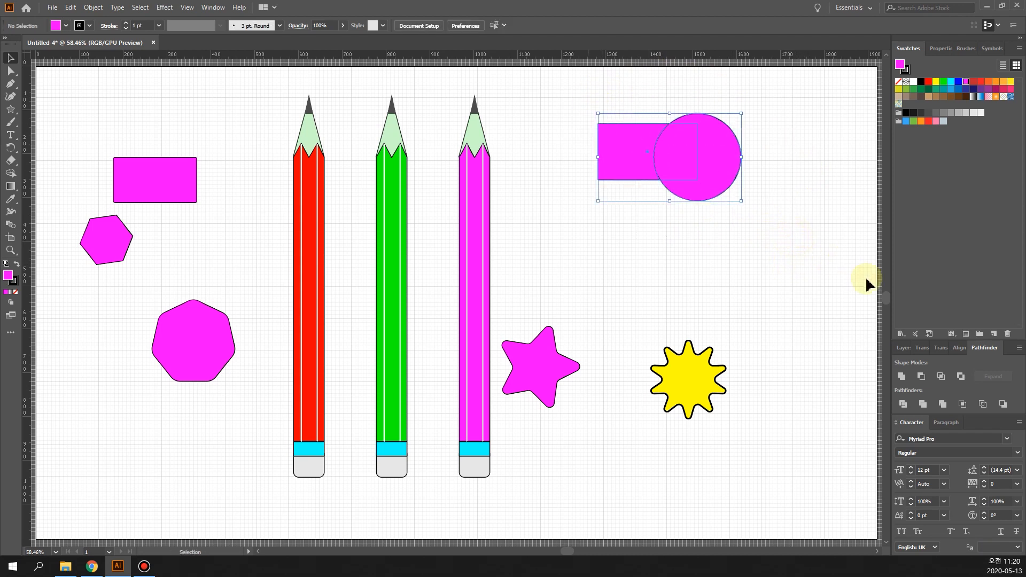
{"action": "left_click", "coordinate": [922, 380]}
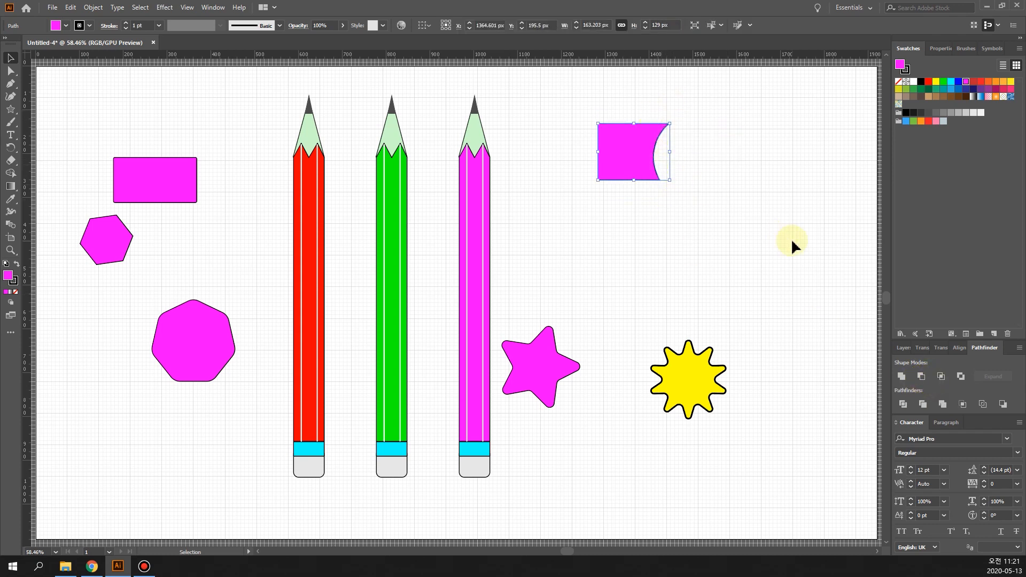
{"action": "key", "text": "ctrl+z"}
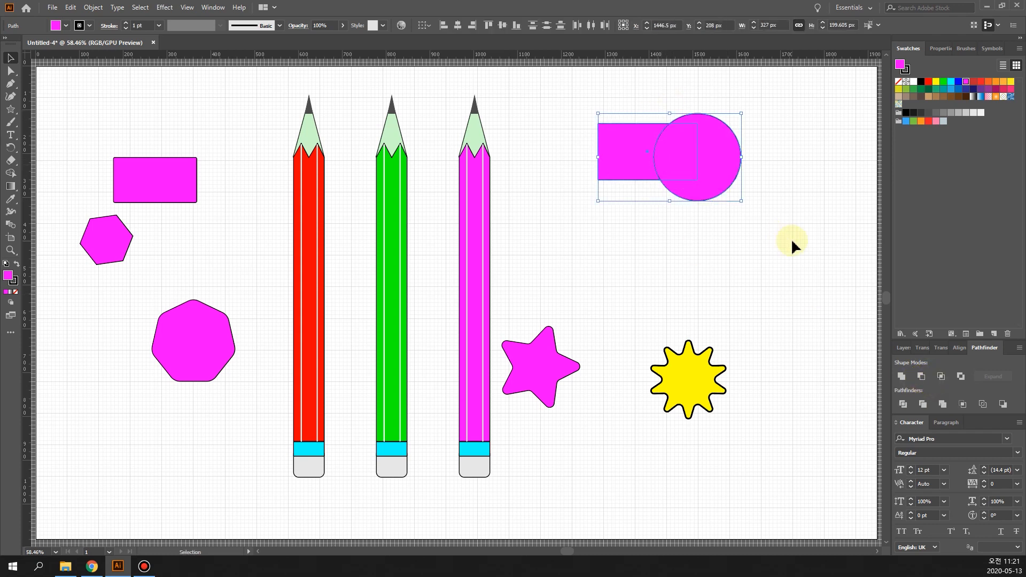
Try keeping only the overlap of the rectangle and circle with Intersect, and undo the intersection
{"action": "left_click", "coordinate": [760, 261]}
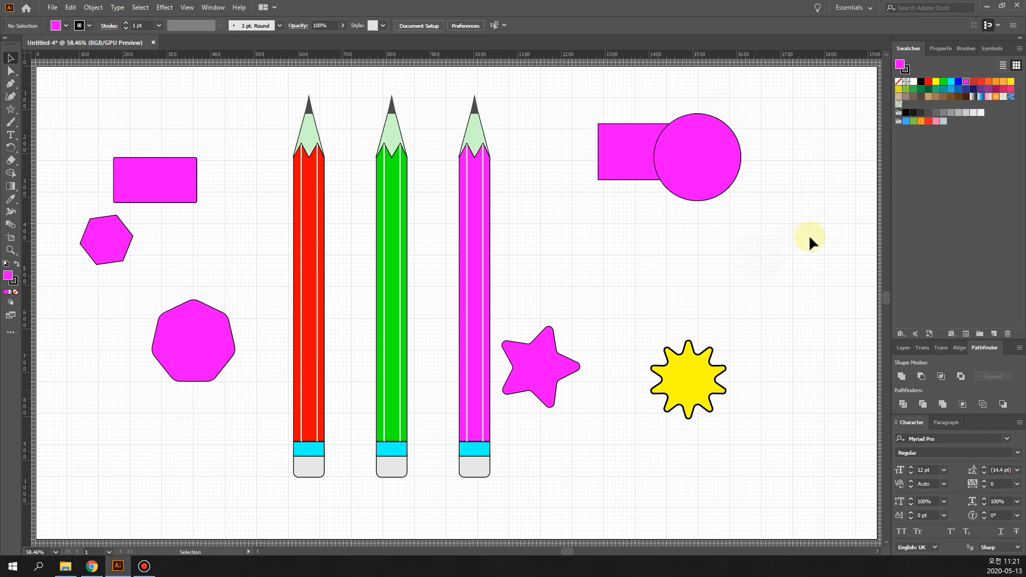
{"action": "left_click_drag", "start_coordinate": [751, 219], "coordinate": [581, 95]}
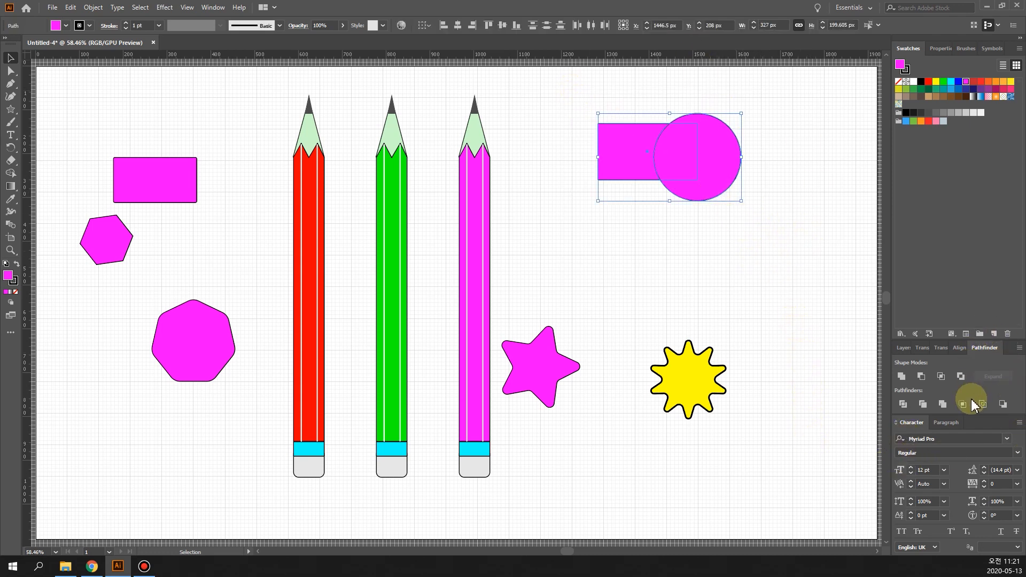
{"action": "left_click", "coordinate": [943, 378]}
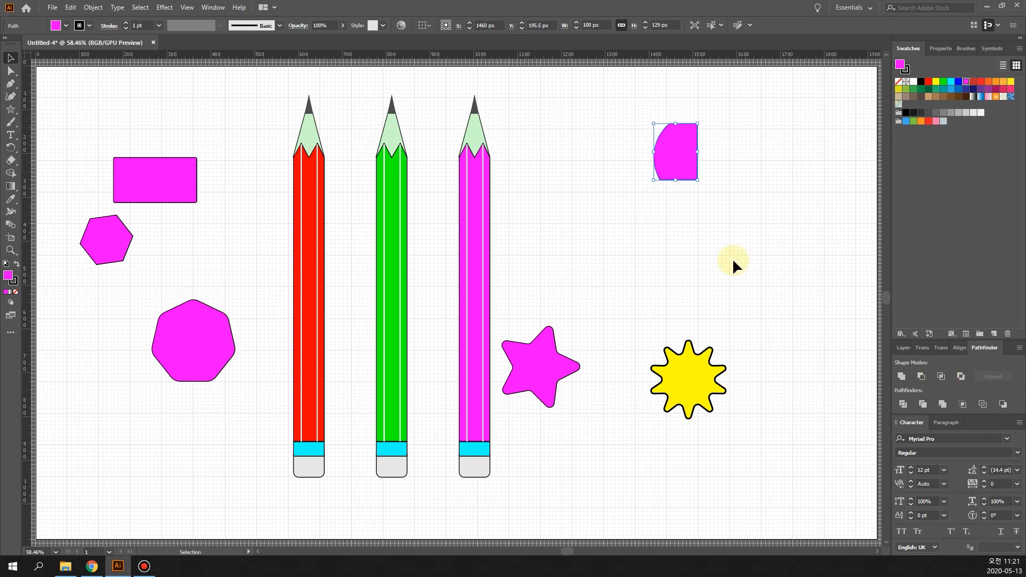
{"action": "left_click", "coordinate": [721, 243]}
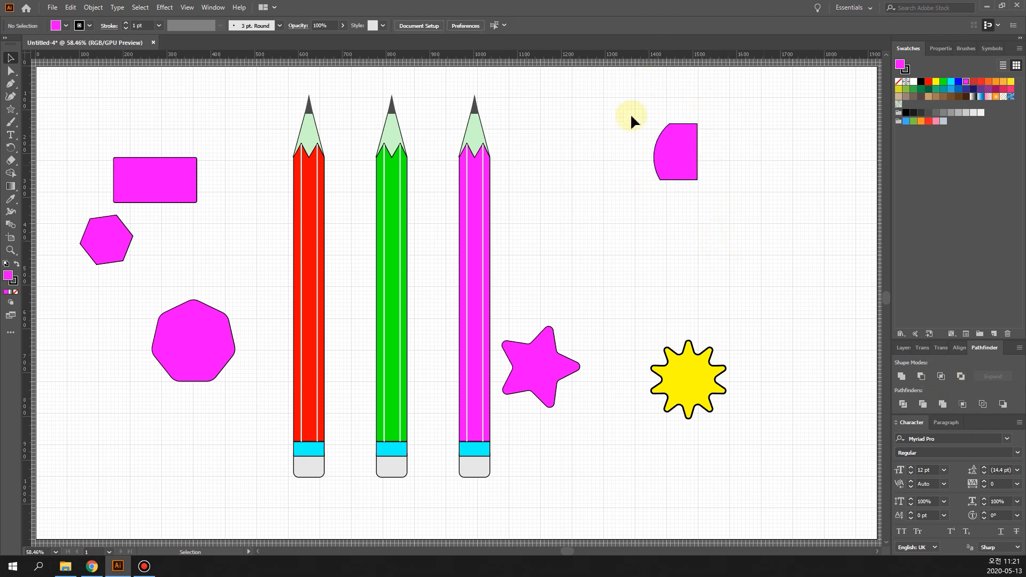
{"action": "key", "text": "ctrl+z"}
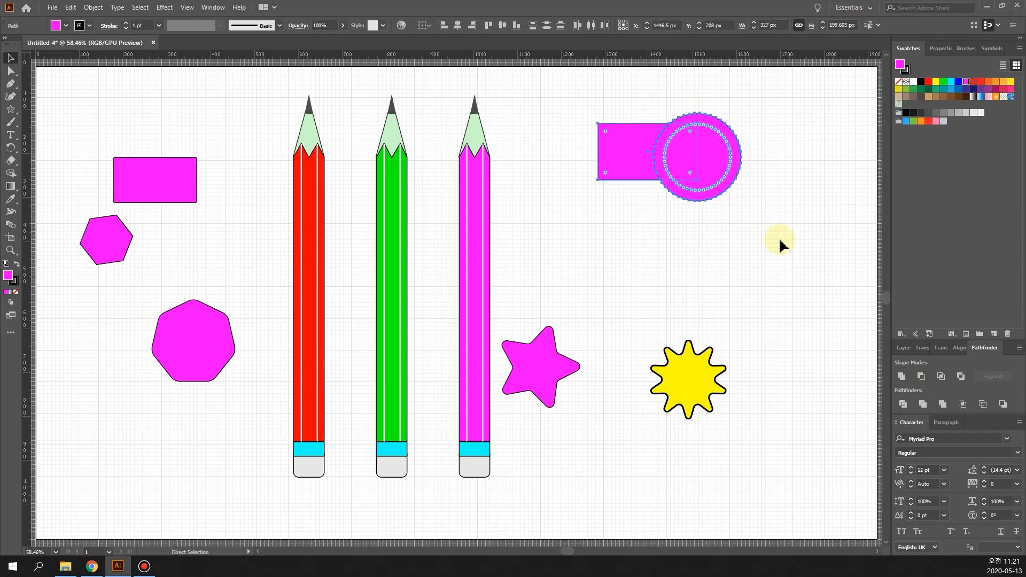
Try removing the overlap between the rectangle and circle with Exclude, undo it, and deselect the shapes
{"action": "left_click", "coordinate": [961, 377]}
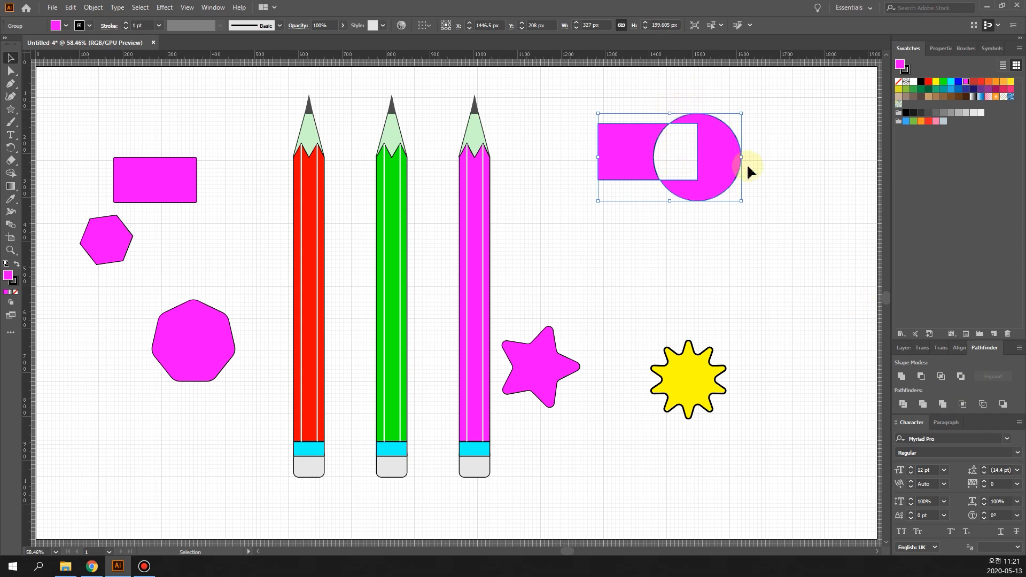
{"action": "key", "text": "ctrl+z"}
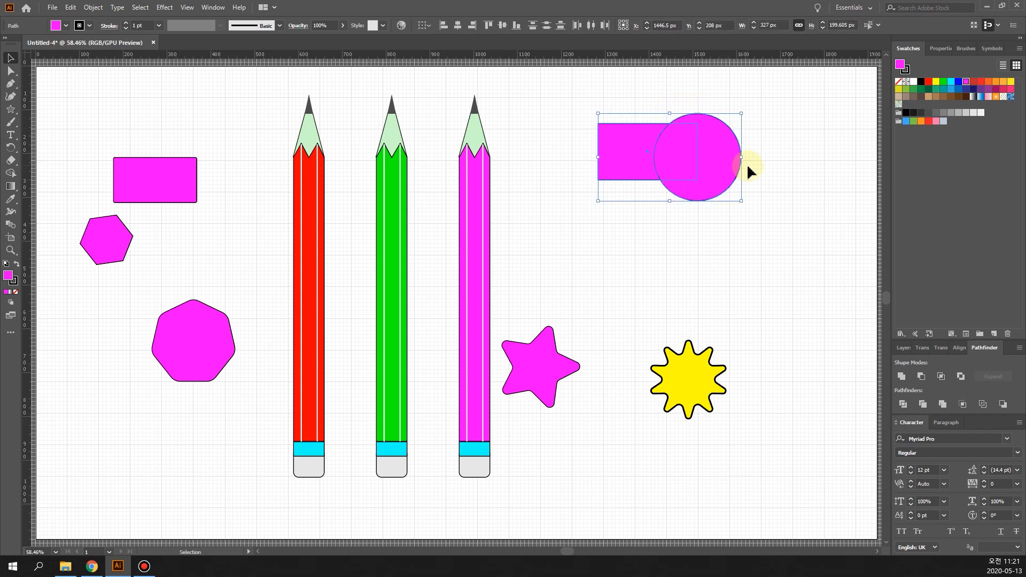
{"action": "left_click", "coordinate": [743, 414]}
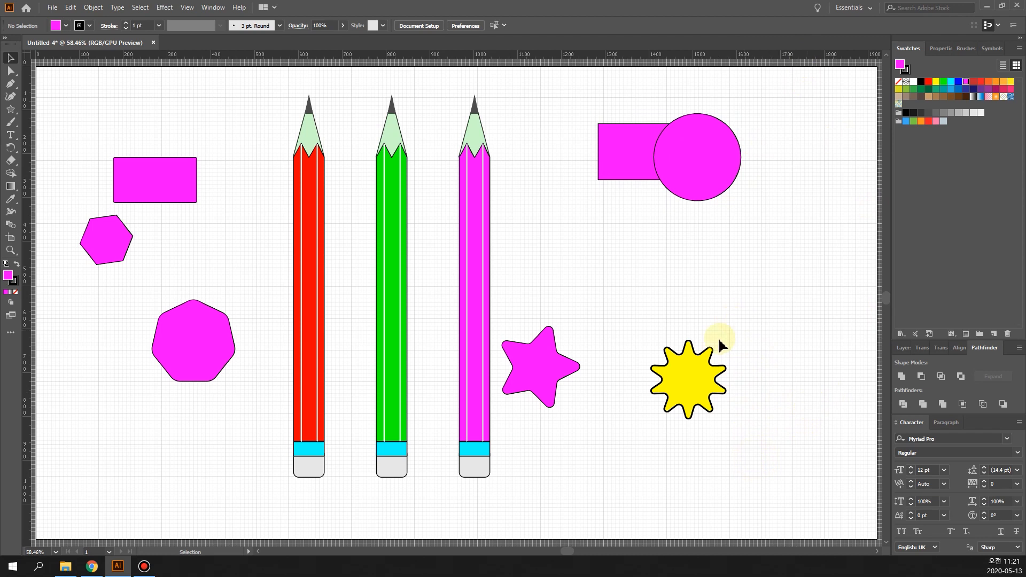
Place the magenta star over the lower part of the rounded heptagon and split the two overlapping shapes with Divide
{"action": "left_click_drag", "start_coordinate": [571, 372], "coordinate": [221, 376]}
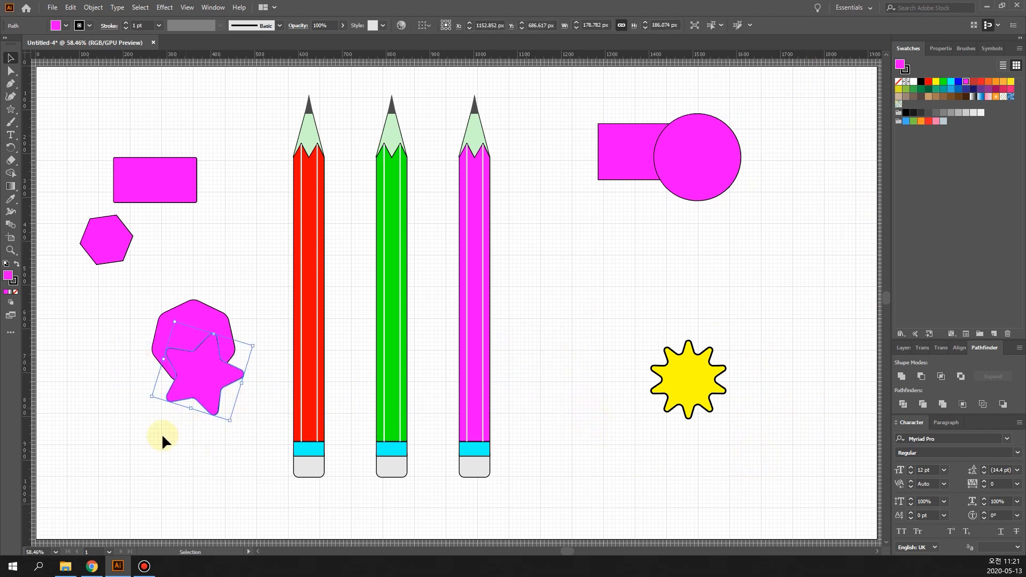
{"action": "left_click_drag", "start_coordinate": [103, 321], "coordinate": [246, 430]}
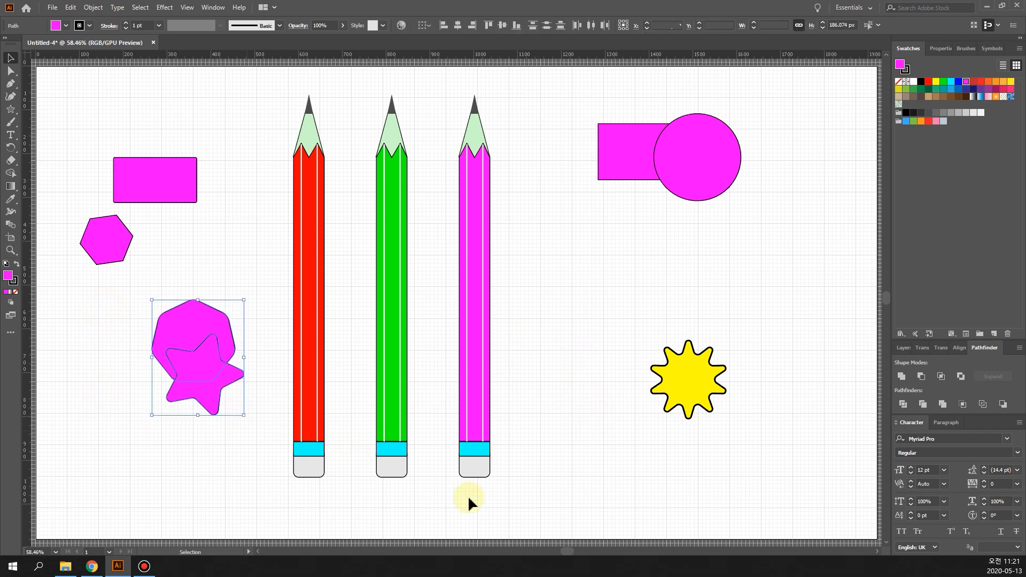
{"action": "left_click", "coordinate": [903, 405]}
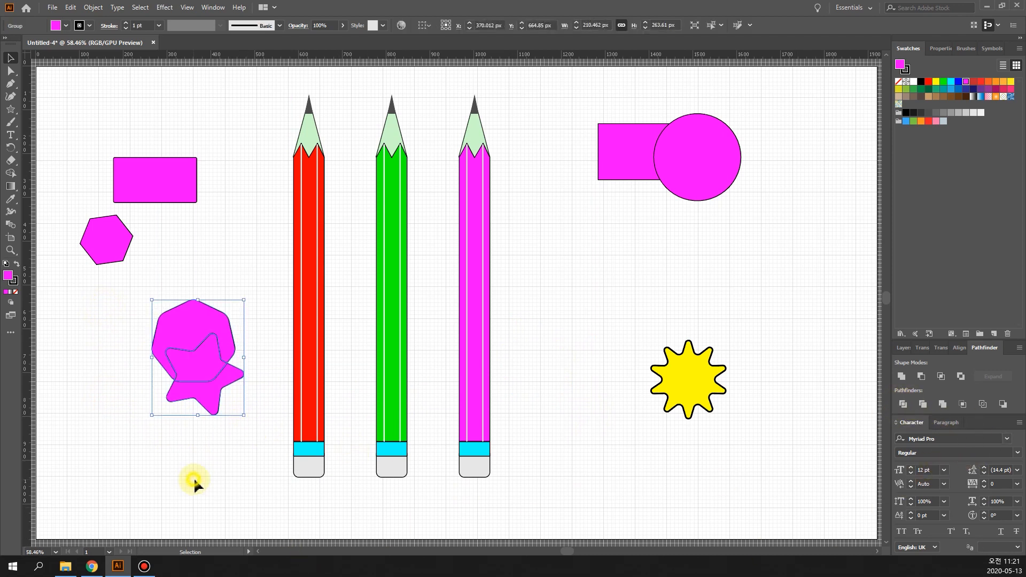
Ungroup the divided pieces, and move the heptagon piece up and the lower star piece down, away from the overlap piece
{"action": "right_click", "coordinate": [210, 330]}
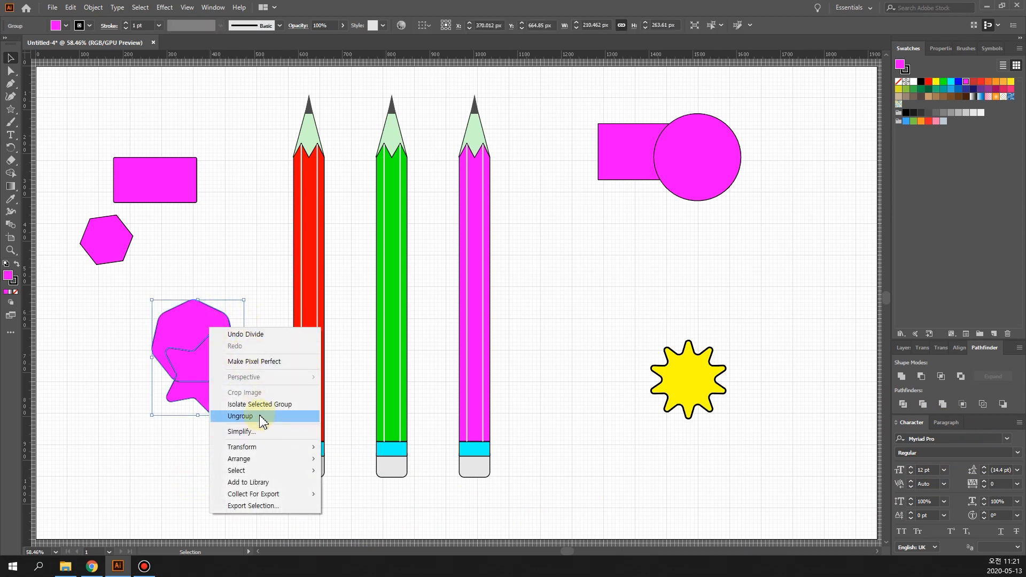
{"action": "left_click", "coordinate": [240, 416]}
{"action": "left_click", "coordinate": [210, 494]}
{"action": "left_click", "coordinate": [220, 318]}
{"action": "left_click_drag", "start_coordinate": [221, 318], "coordinate": [235, 275]}
{"action": "left_click_drag", "start_coordinate": [223, 394], "coordinate": [224, 440]}
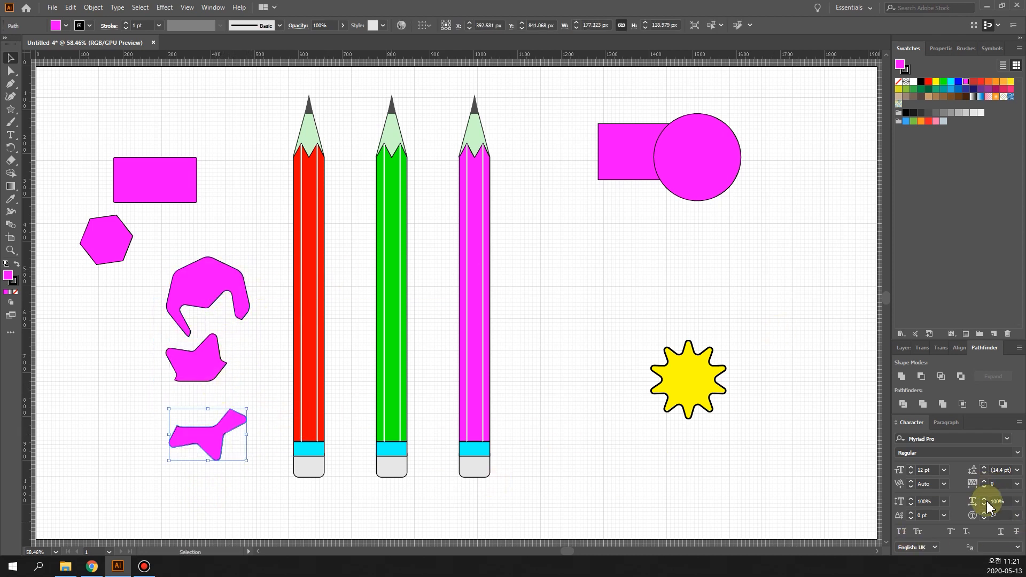
Undo the separation and ungrouping of the pieces as well as the Divide, leaving the star over the heptagon
{"action": "key", "text": "ctrl+z"}
{"action": "key", "text": "ctrl+z"}
{"action": "key", "text": "ctrl+z"}
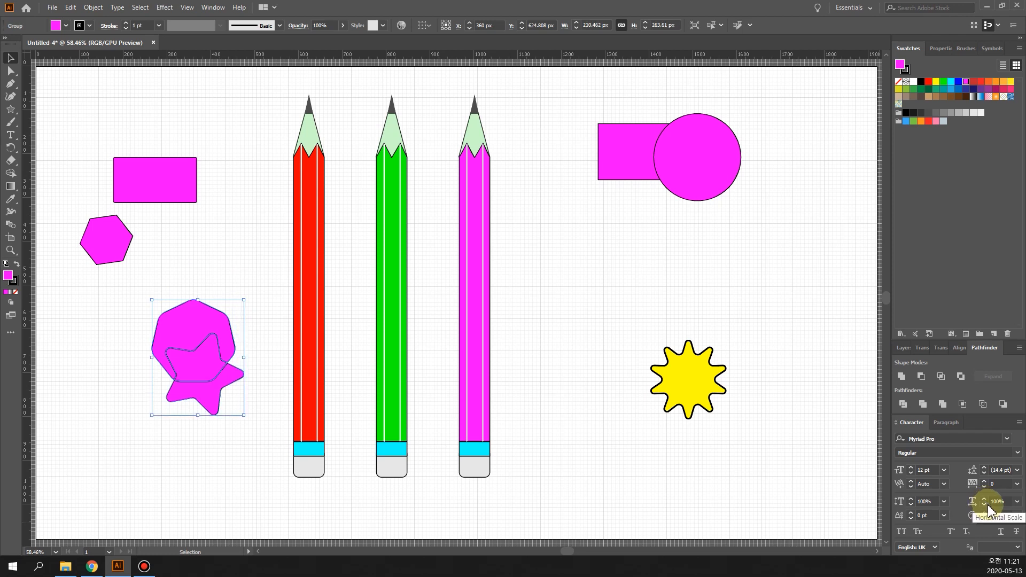
{"action": "key", "text": "ctrl+z"}
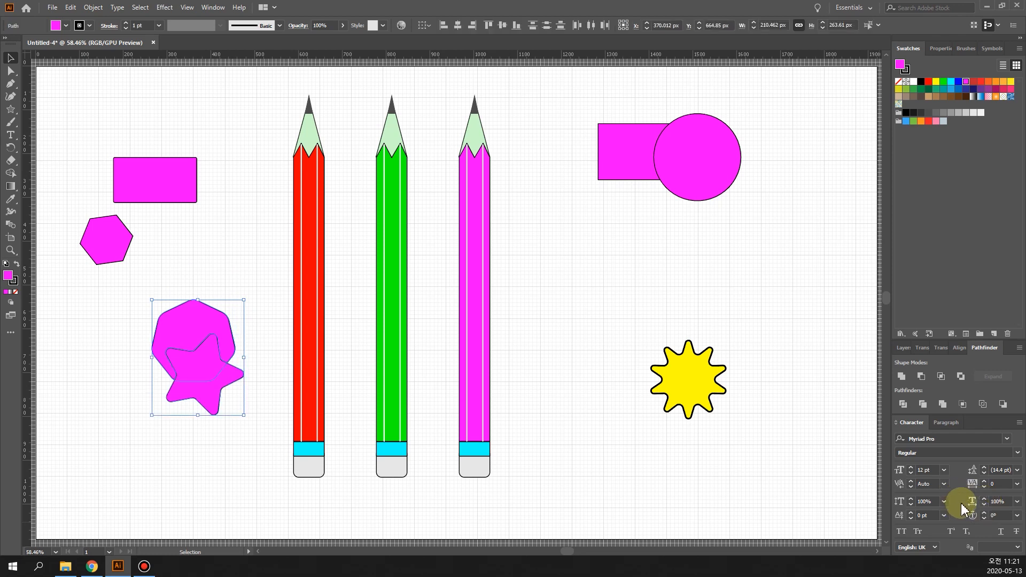
Try Trim on the overlapping heptagon and star, and move the trimmed group slightly down
{"action": "left_click", "coordinate": [923, 405]}
{"action": "left_click", "coordinate": [174, 453]}
{"action": "left_click_drag", "start_coordinate": [213, 391], "coordinate": [212, 400]}
Ungroup the trimmed shapes and move the star down, away from the cut heptagon
{"action": "right_click", "coordinate": [213, 396]}
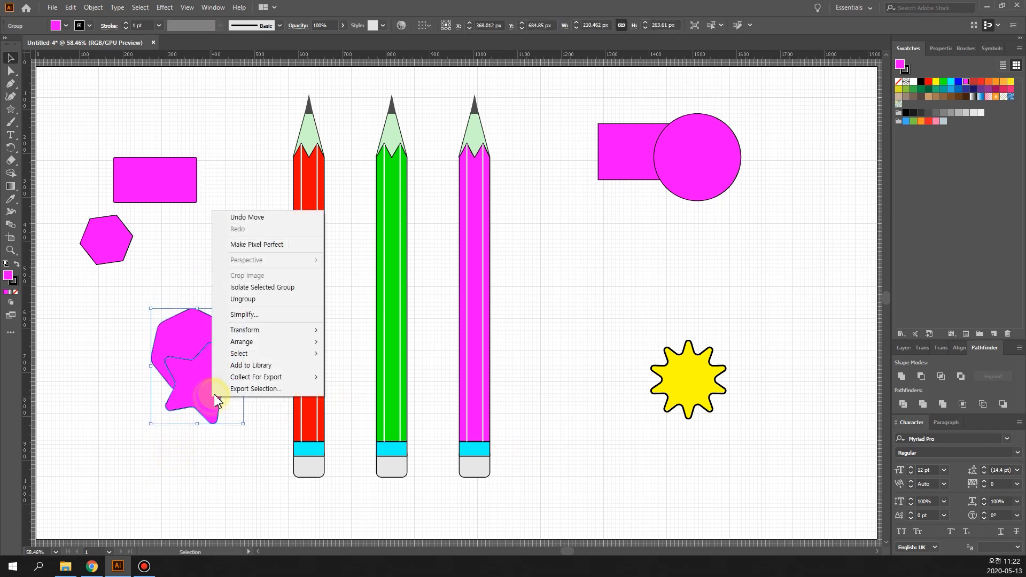
{"action": "left_click", "coordinate": [275, 299]}
{"action": "left_click", "coordinate": [208, 394]}
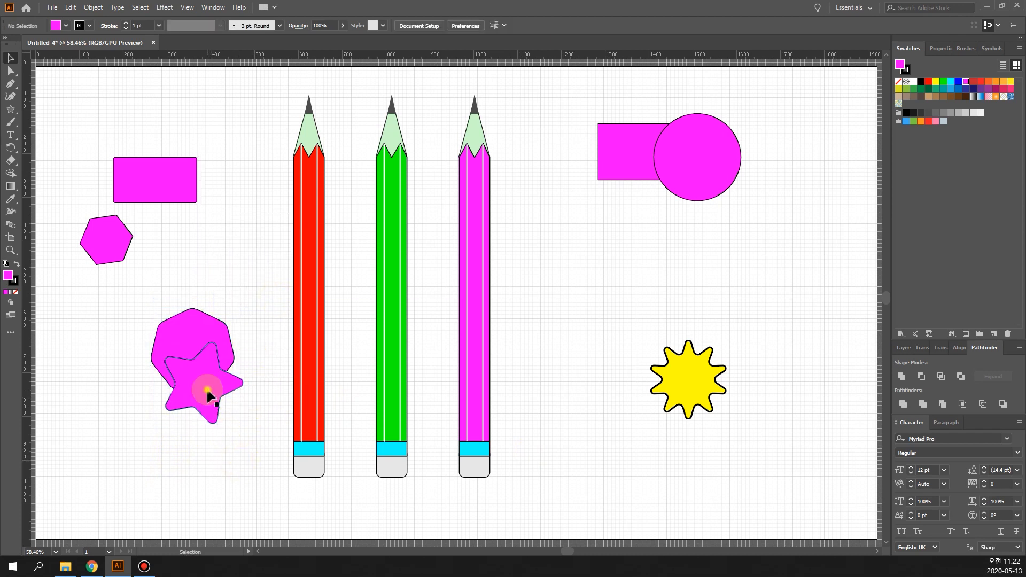
{"action": "left_click_drag", "start_coordinate": [208, 394], "coordinate": [220, 441]}
Undo the whole Trim test, including the star's move onto the heptagon
{"action": "key", "text": "a"}
{"action": "key", "text": "ctrl+z"}
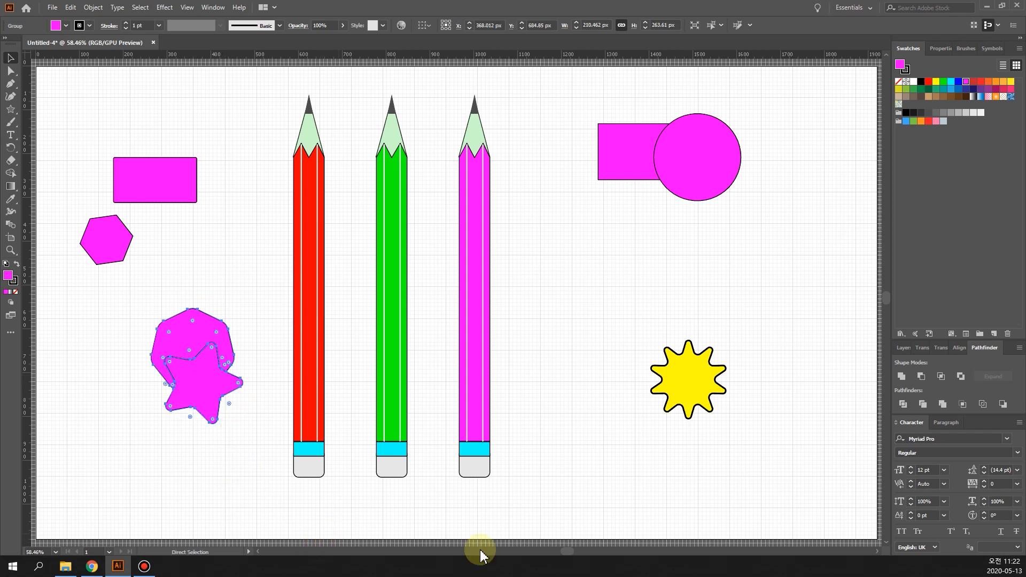
{"action": "key", "text": "ctrl+z"}
{"action": "key", "text": "ctrl+z"}
{"action": "key", "text": "ctrl+z"}
Place the star over the lower-right part of the heptagon again and apply Merge to both shapes
{"action": "key", "text": "v"}
{"action": "mouse_move", "coordinate": [552, 382]}
{"action": "left_mouse_down"}
{"action": "mouse_move", "coordinate": [241, 355]}
{"action": "mouse_move", "coordinate": [222, 389]}
{"action": "left_mouse_up"}
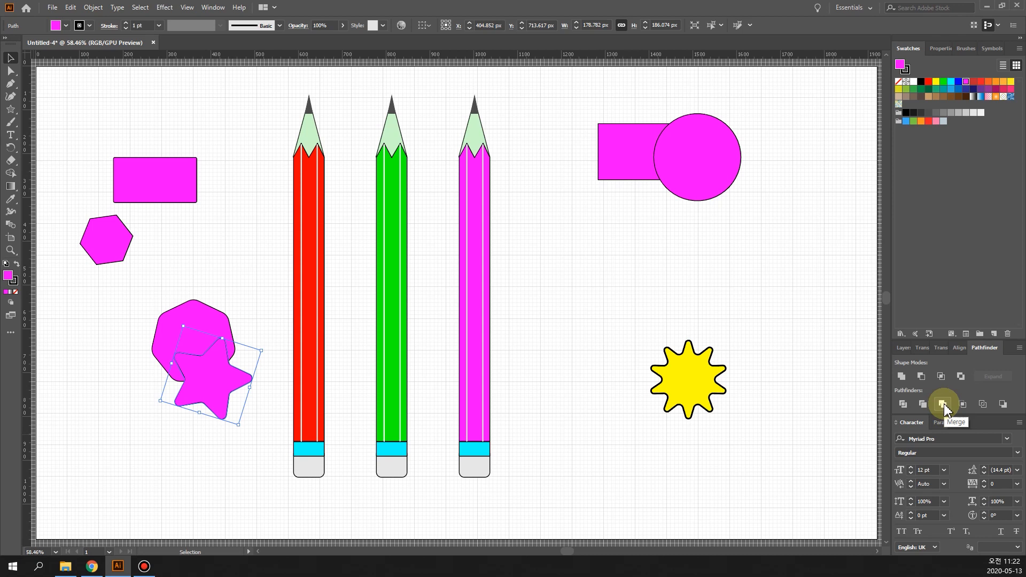
{"action": "left_click_drag", "start_coordinate": [128, 316], "coordinate": [249, 427]}
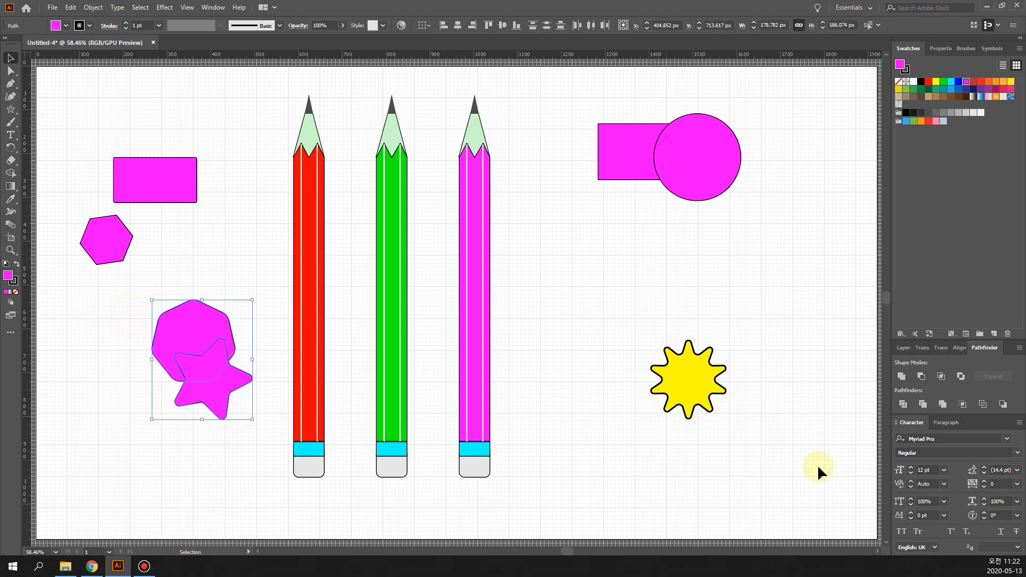
{"action": "left_click", "coordinate": [943, 405]}
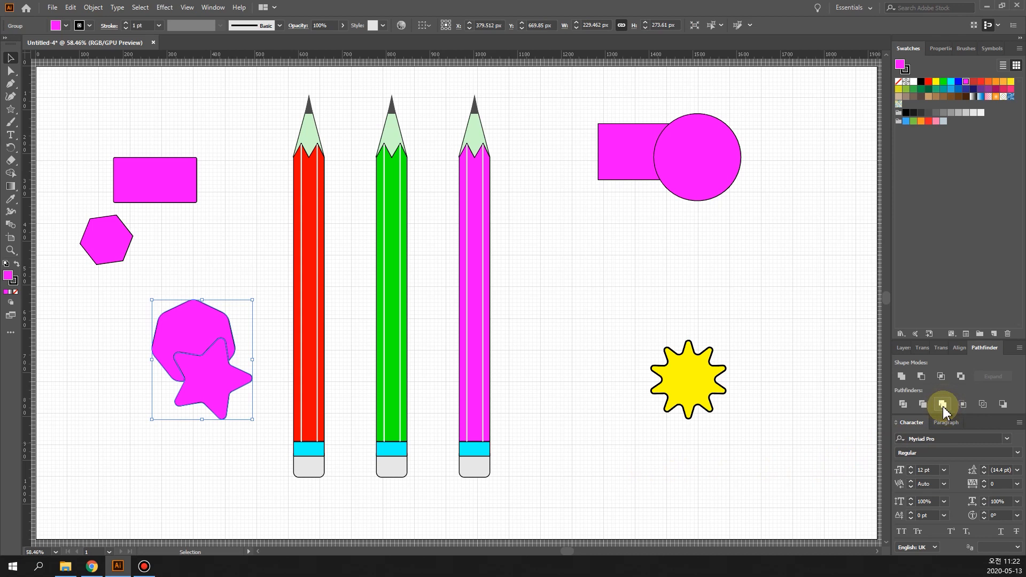
Ungroup the merged shapes and move the star down, clear of the cut heptagon
{"action": "left_click", "coordinate": [210, 466]}
{"action": "left_click", "coordinate": [222, 361]}
{"action": "right_click", "coordinate": [221, 360]}
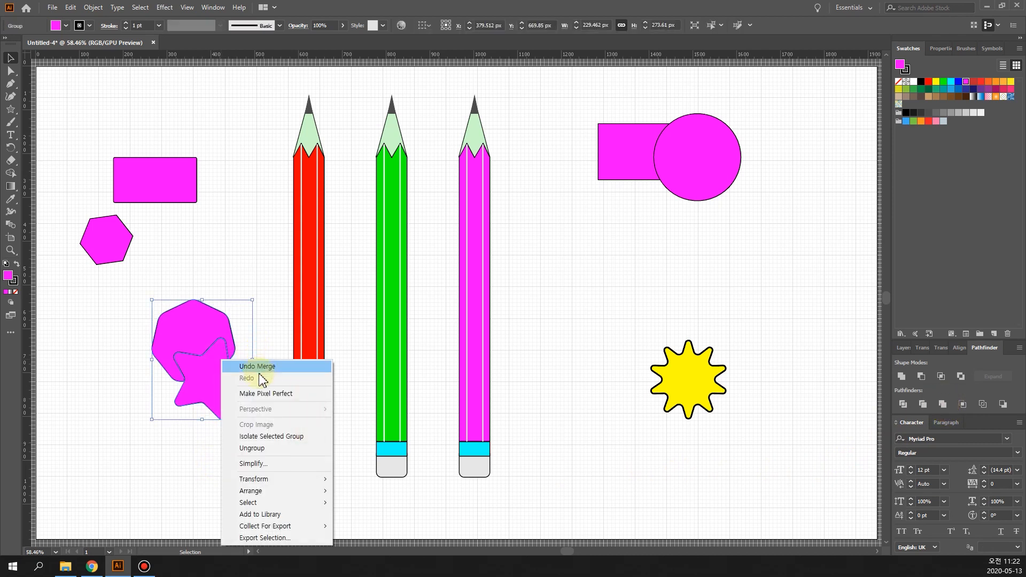
{"action": "left_click", "coordinate": [252, 448]}
{"action": "left_click", "coordinate": [200, 481]}
{"action": "left_click", "coordinate": [218, 400]}
{"action": "left_click_drag", "start_coordinate": [218, 400], "coordinate": [222, 444]}
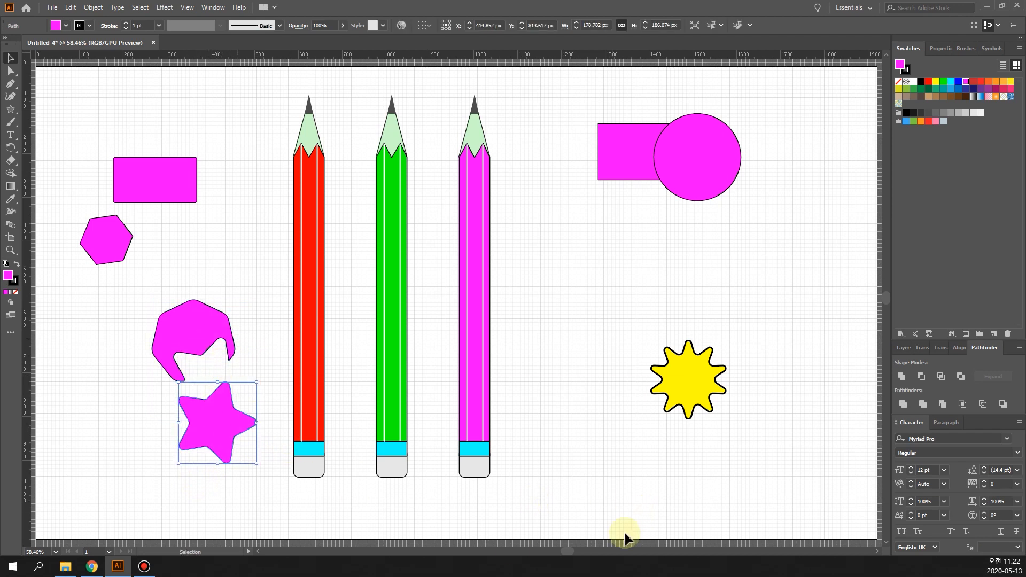
Undo the whole Merge test and return the star to its place beside the magenta pencil
{"action": "key", "text": "ctrl+z"}
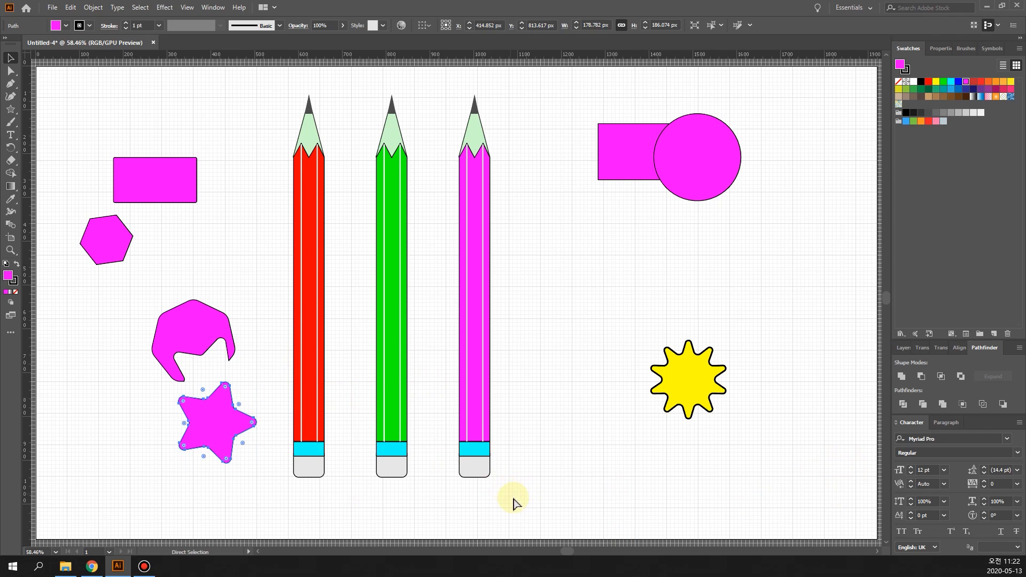
{"action": "key", "text": "a"}
{"action": "key", "text": "ctrl+z"}
{"action": "key", "text": "ctrl+z"}
{"action": "key", "text": "ctrl+z"}
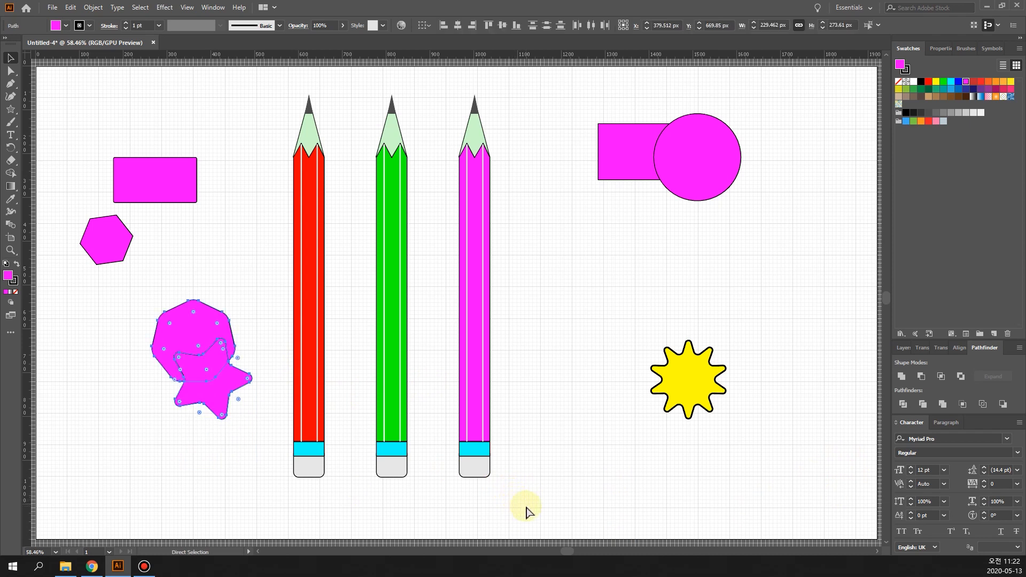
{"action": "key", "text": "v"}
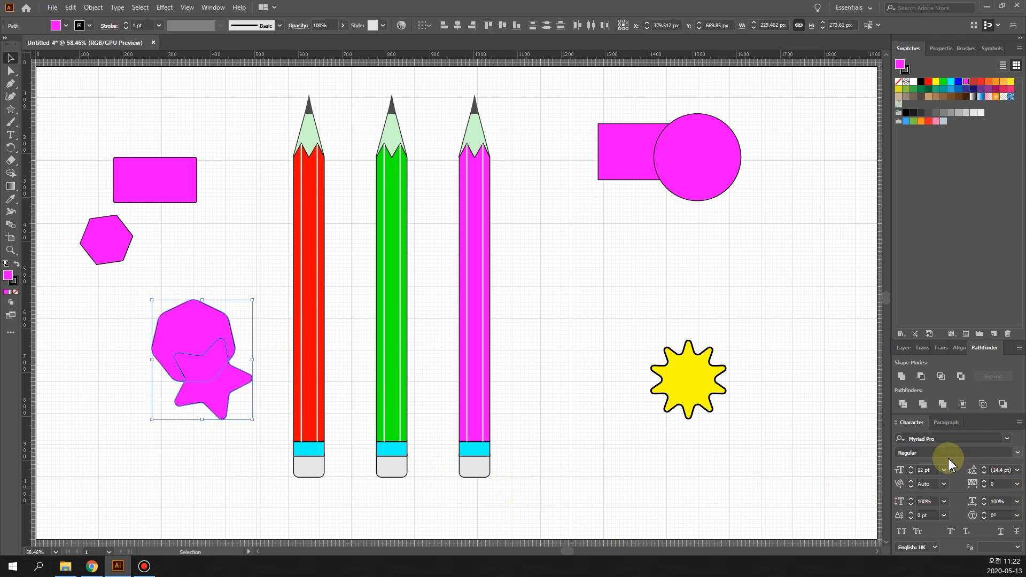
{"action": "key", "text": "ctrl+z"}
Try Crop on the heptagon with the star placed over its lower-right part, and undo both the crop and the star's move
{"action": "mouse_move", "coordinate": [531, 373]}
{"action": "left_mouse_down"}
{"action": "mouse_move", "coordinate": [165, 409]}
{"action": "mouse_move", "coordinate": [202, 385]}
{"action": "left_mouse_up"}
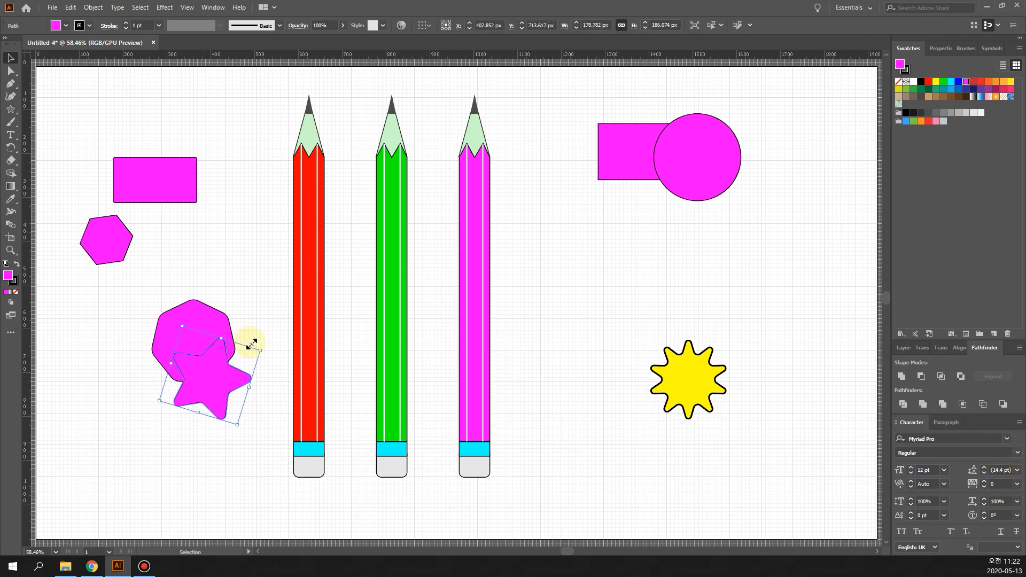
{"action": "left_click_drag", "start_coordinate": [119, 321], "coordinate": [255, 445]}
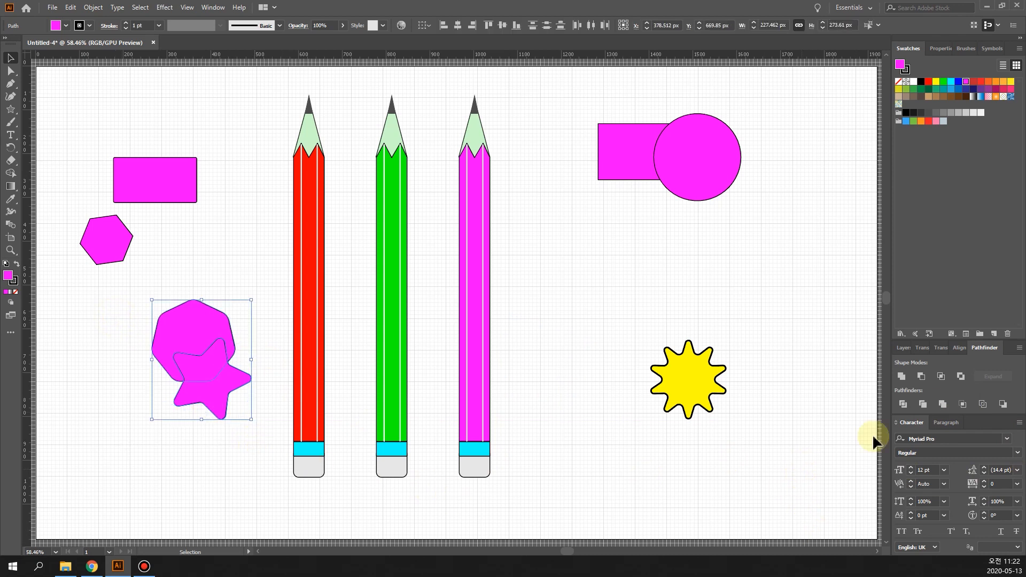
{"action": "left_click", "coordinate": [962, 404]}
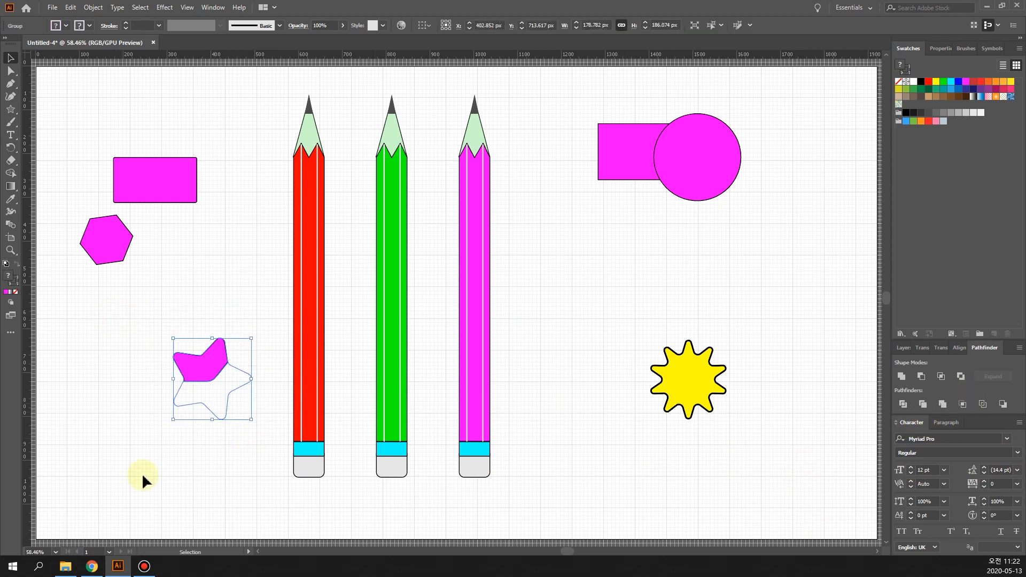
{"action": "left_click", "coordinate": [187, 448]}
{"action": "left_click_drag", "start_coordinate": [154, 322], "coordinate": [237, 460]}
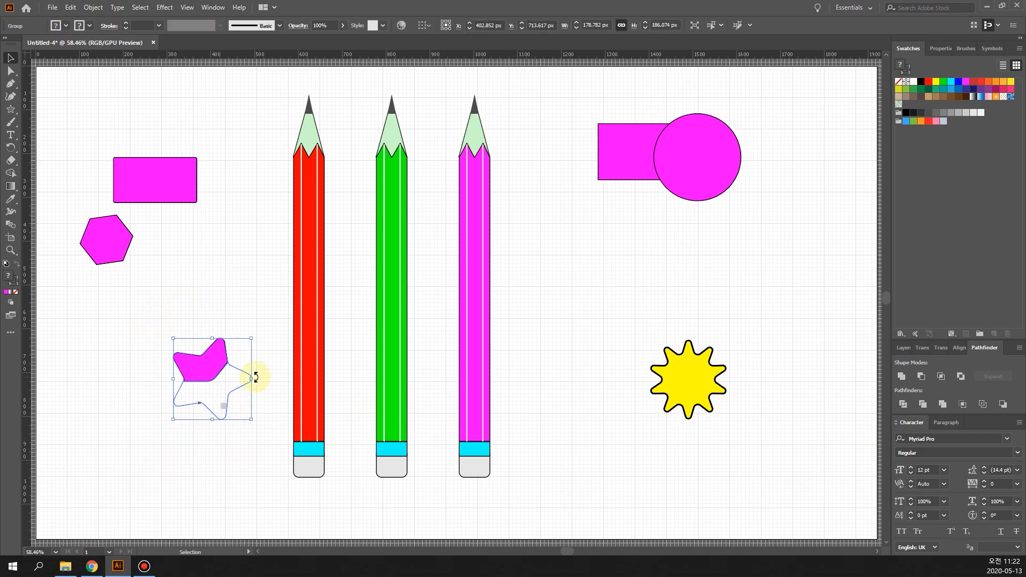
{"action": "left_click", "coordinate": [741, 509]}
{"action": "key", "text": "ctrl+z"}
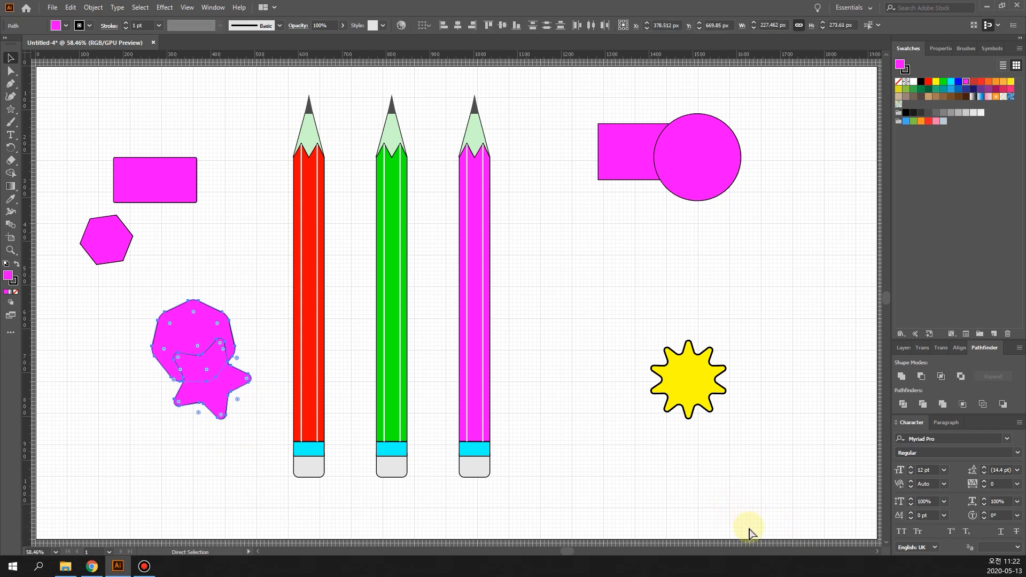
{"action": "key", "text": "ctrl+z"}
Move the star over the lower part of the heptagon and select both shapes
{"action": "mouse_move", "coordinate": [550, 364]}
{"action": "left_mouse_down"}
{"action": "mouse_move", "coordinate": [202, 390]}
{"action": "mouse_move", "coordinate": [210, 374]}
{"action": "left_mouse_up"}
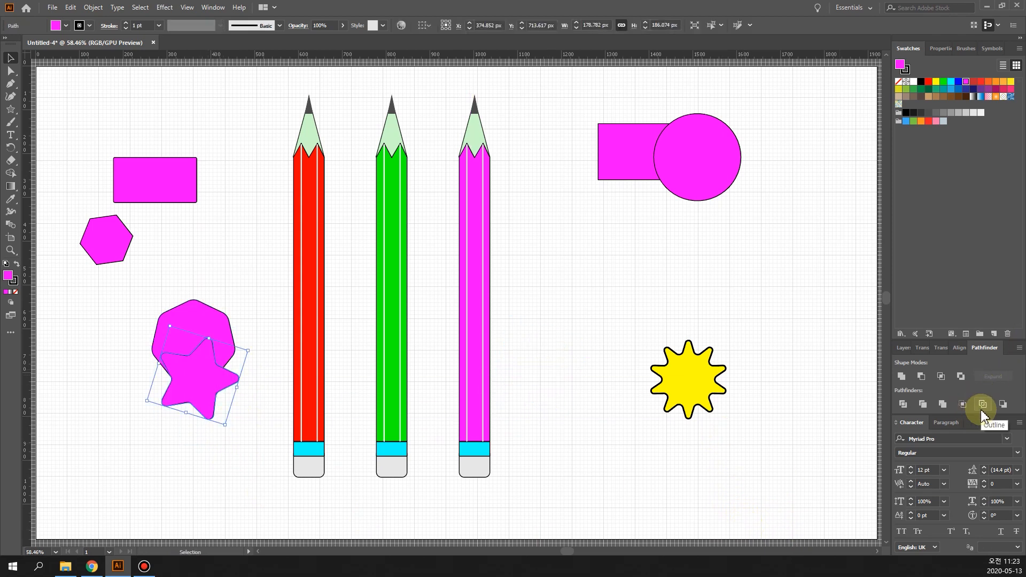
{"action": "left_click_drag", "start_coordinate": [140, 295], "coordinate": [234, 418]}
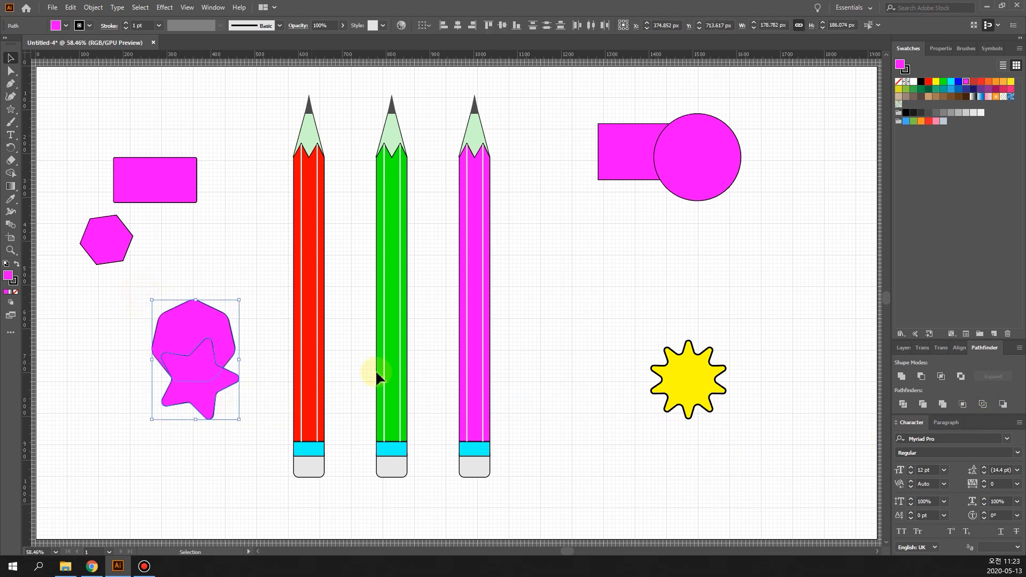
Try converting the overlapping heptagon and star to unfilled edges with Outline, and undo the conversion
{"action": "left_click", "coordinate": [983, 407]}
{"action": "left_click", "coordinate": [218, 393]}
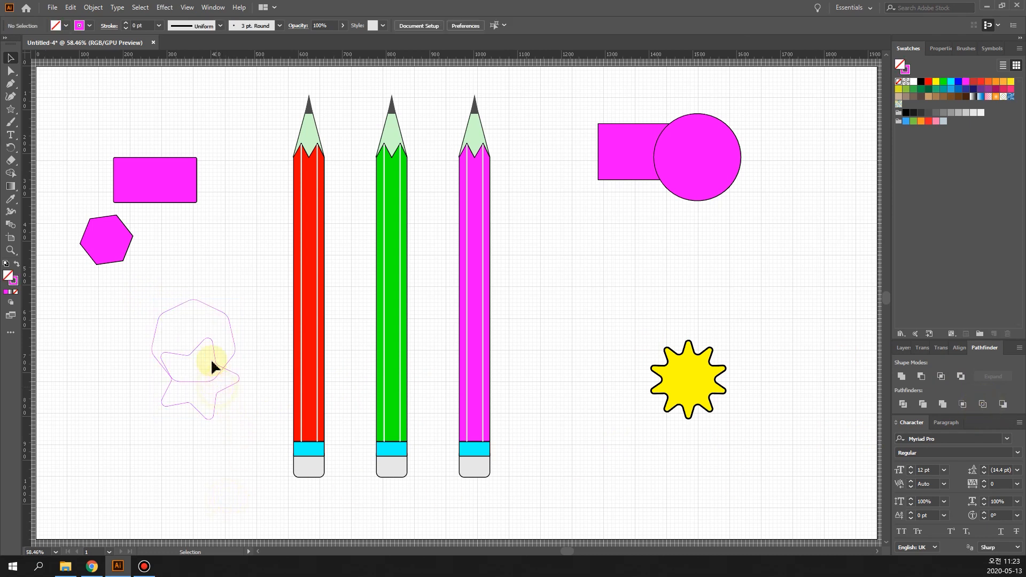
{"action": "left_click_drag", "start_coordinate": [138, 285], "coordinate": [219, 370]}
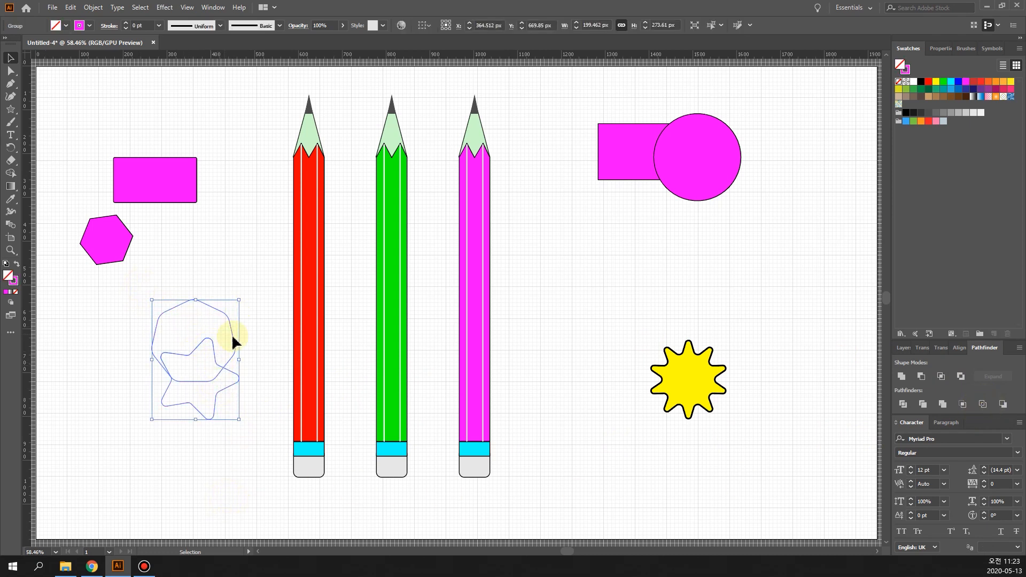
{"action": "key", "text": "a"}
{"action": "key", "text": "ctrl+z"}
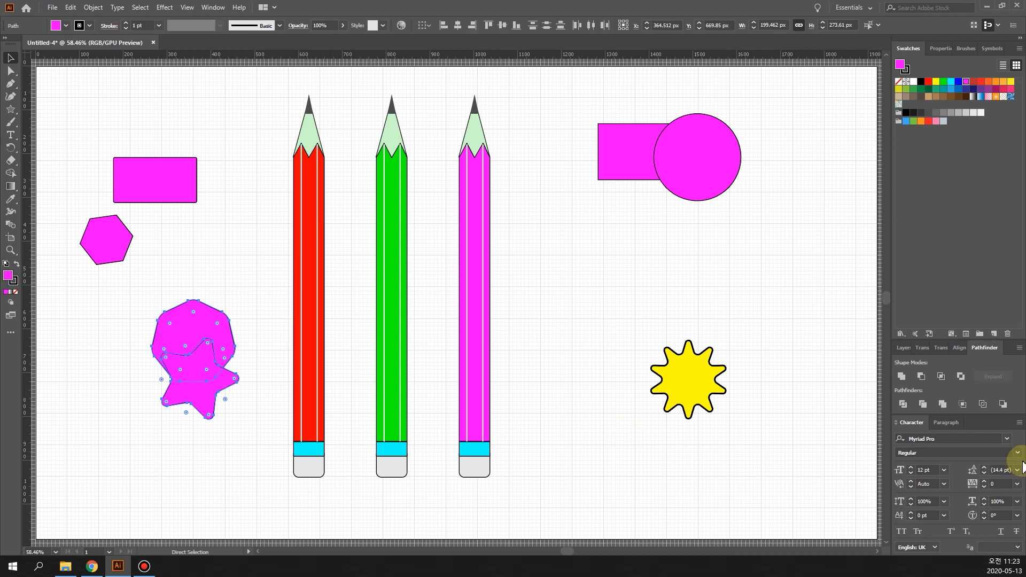
Cut the heptagon out of the star with Minus Back, and deselect the remaining shape
{"action": "left_click", "coordinate": [1004, 405]}
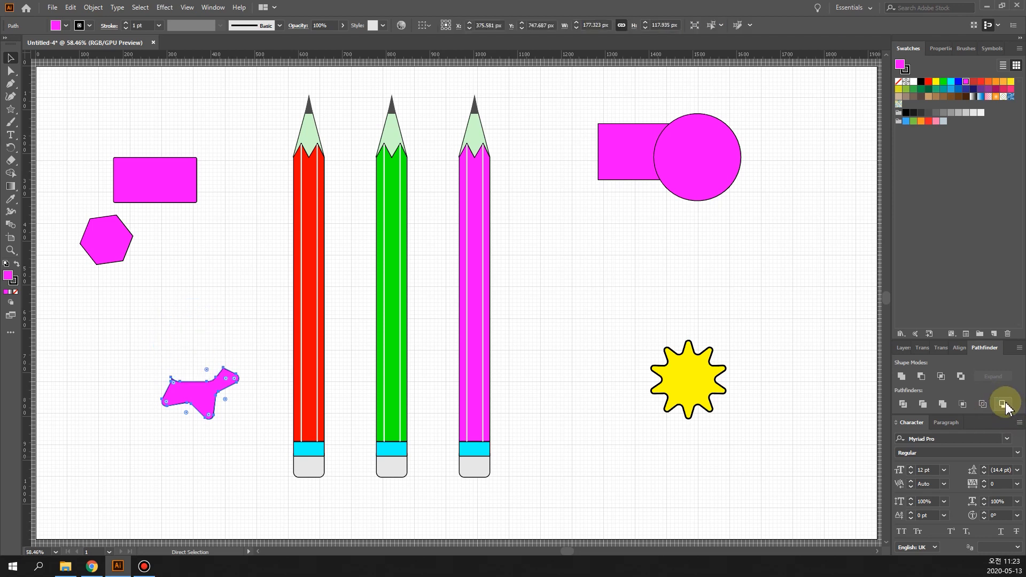
{"action": "key", "text": "v"}
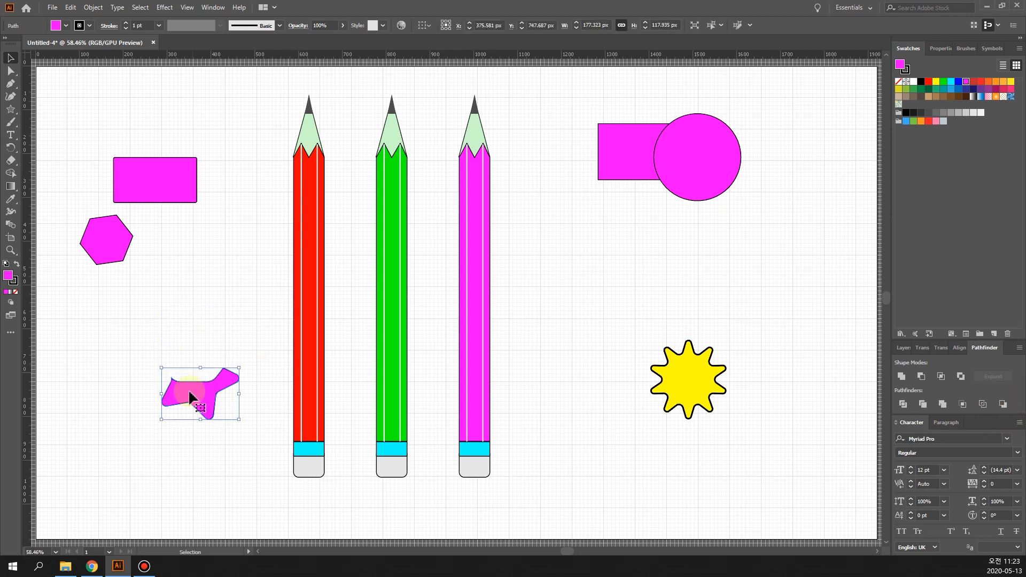
{"action": "left_click", "coordinate": [209, 451]}
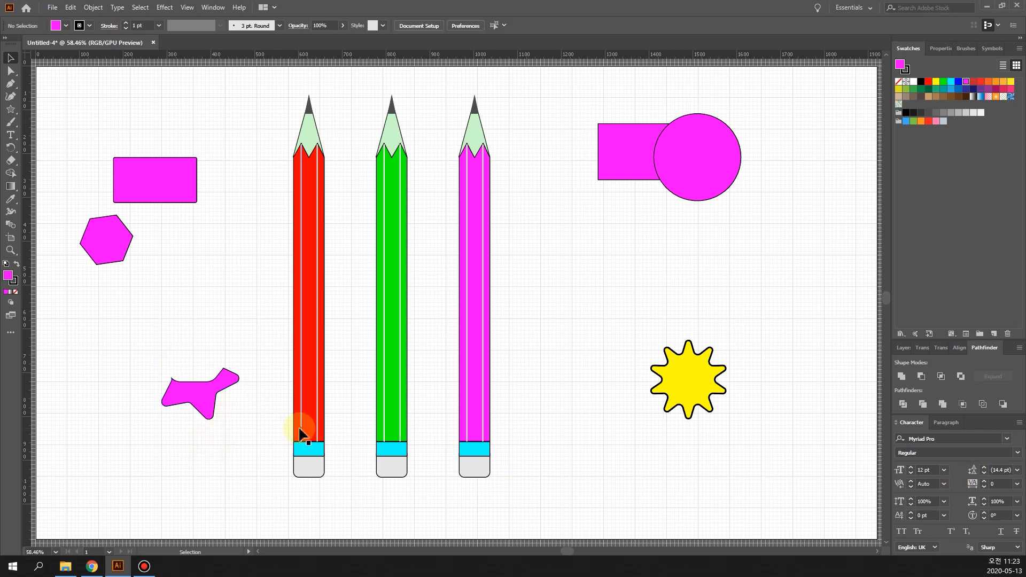